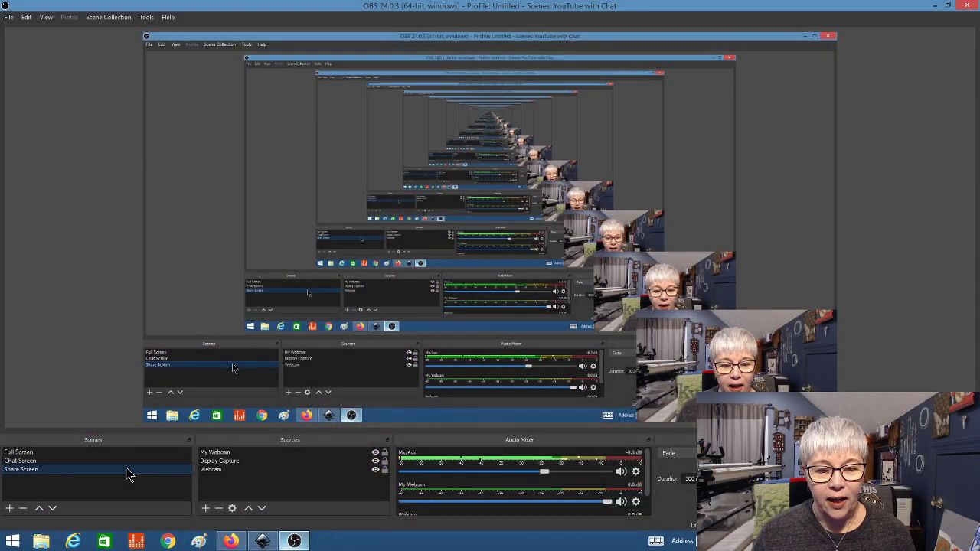
Minimize the OBS and browser windows to bring up the Inkscape drawing
{"action": "left_click", "coordinate": [678, 318]}
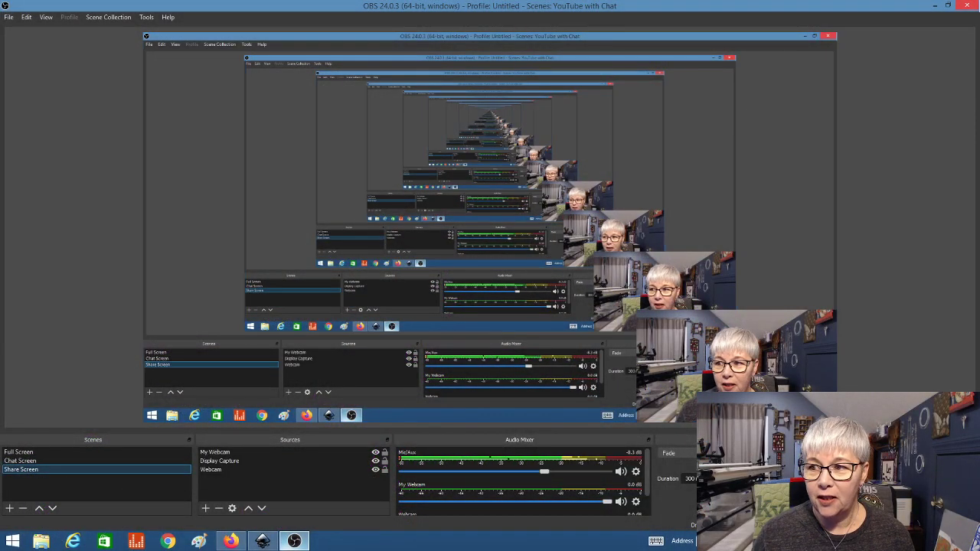
{"action": "left_click", "coordinate": [935, 6]}
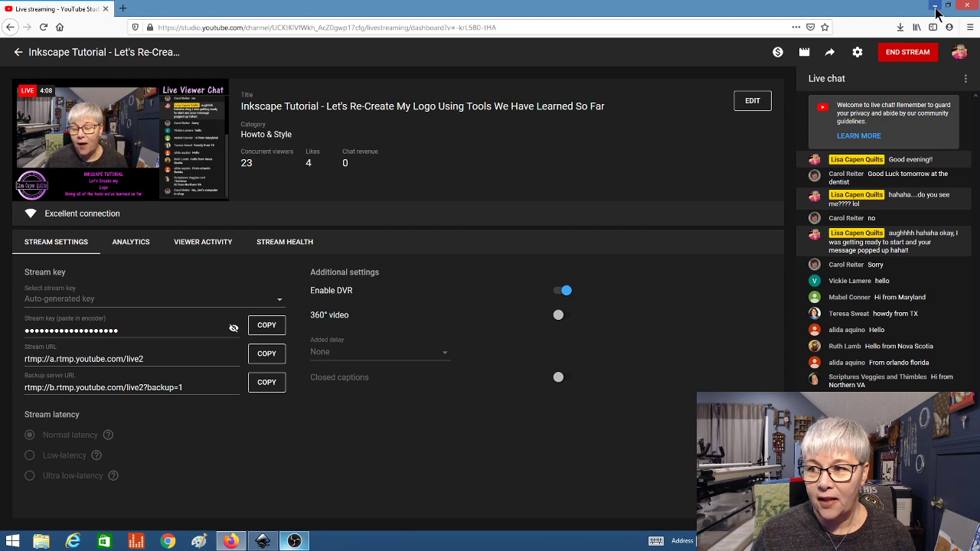
{"action": "left_click", "coordinate": [936, 8]}
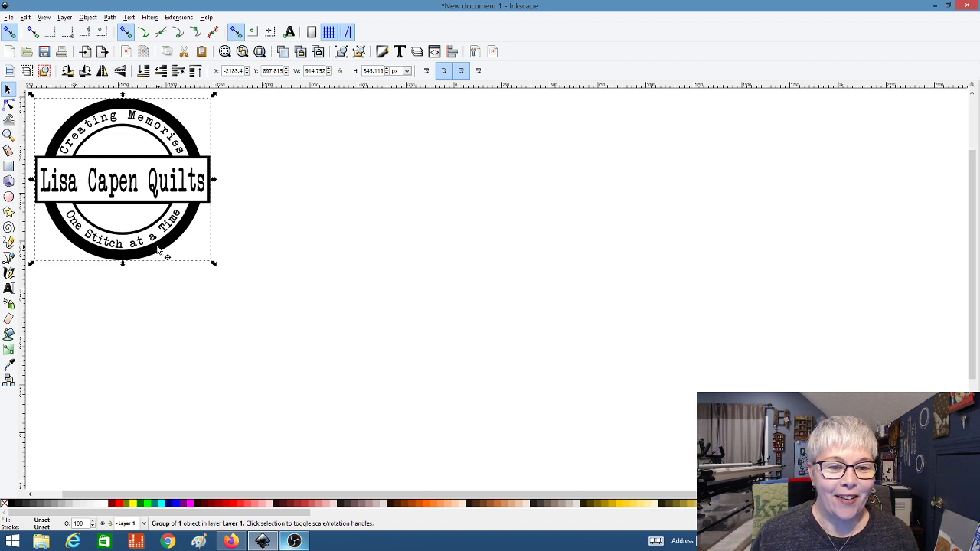
Move the finished reference logo to the upper-right area of the canvas and deselect it
{"action": "left_click_drag", "start_coordinate": [163, 256], "coordinate": [193, 315]}
{"action": "left_click_drag", "start_coordinate": [281, 346], "coordinate": [306, 328]}
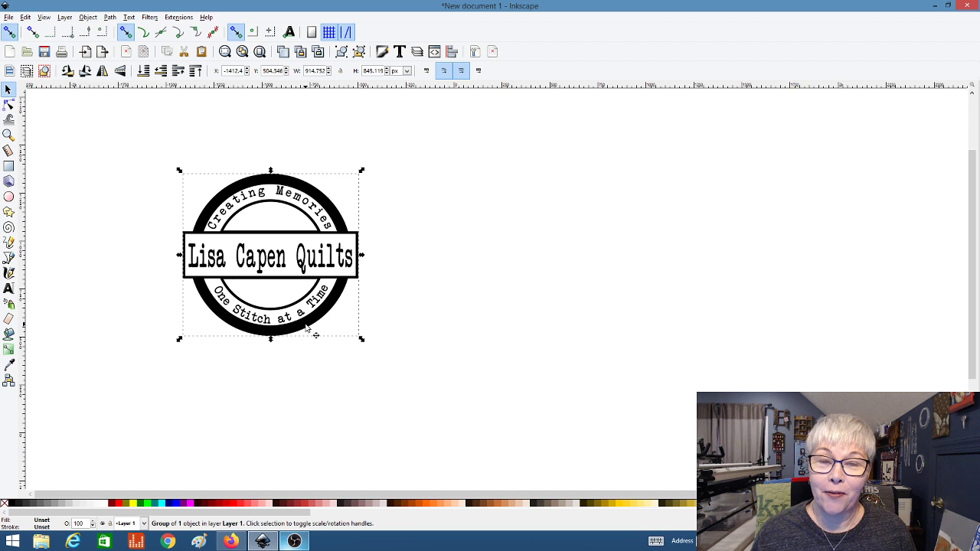
{"action": "left_click_drag", "start_coordinate": [306, 328], "coordinate": [556, 262]}
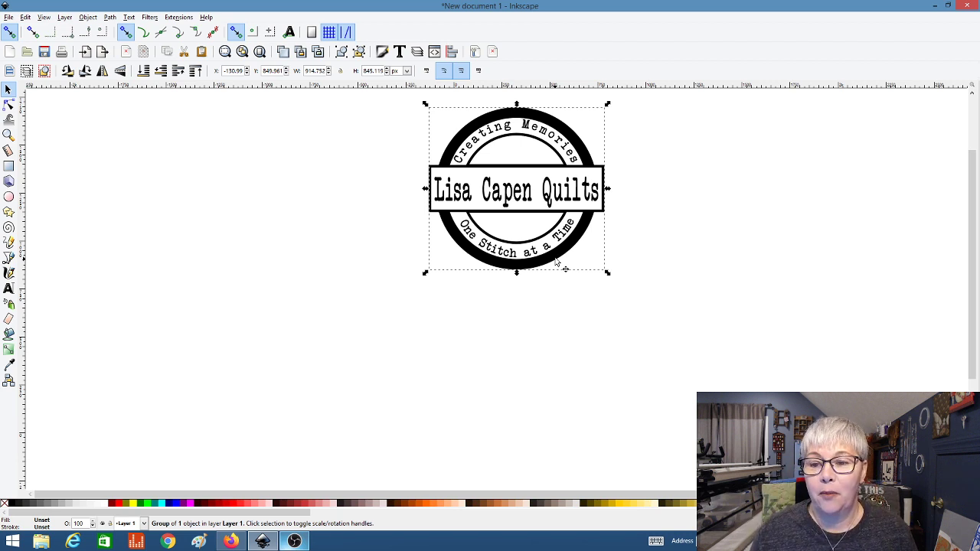
{"action": "left_click_drag", "start_coordinate": [558, 263], "coordinate": [717, 257]}
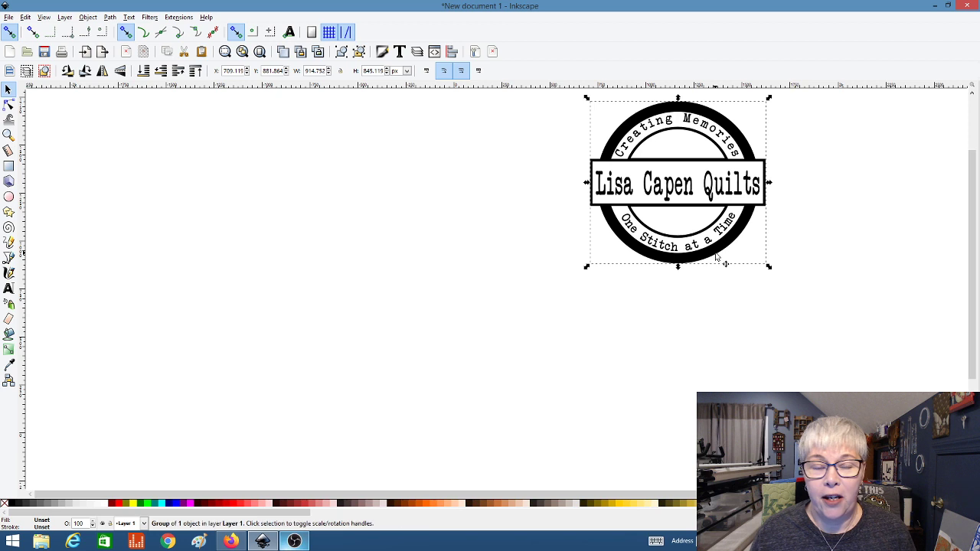
{"action": "left_click", "coordinate": [204, 223]}
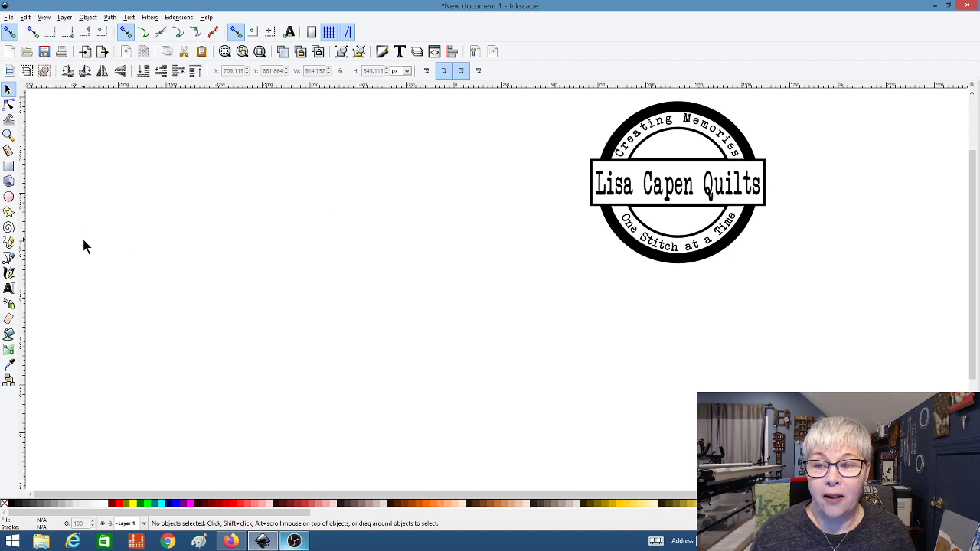
Draw a filled circle about 1114 px across and place it in the canvas's upper-left area
{"action": "left_click", "coordinate": [9, 198]}
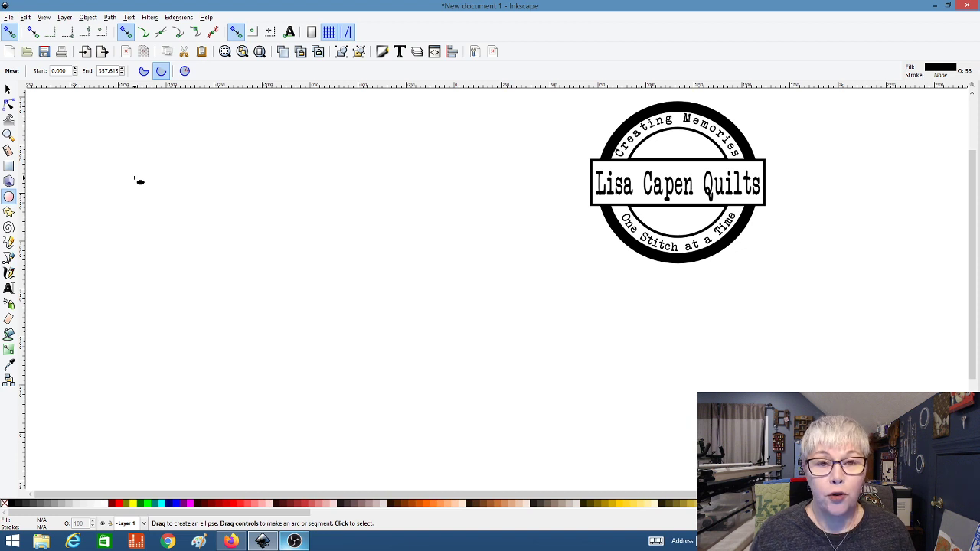
{"action": "mouse_move", "coordinate": [134, 179]}
{"action": "left_mouse_down"}
{"action": "mouse_move", "coordinate": [217, 252]}
{"action": "mouse_move", "coordinate": [348, 417]}
{"action": "left_mouse_up"}
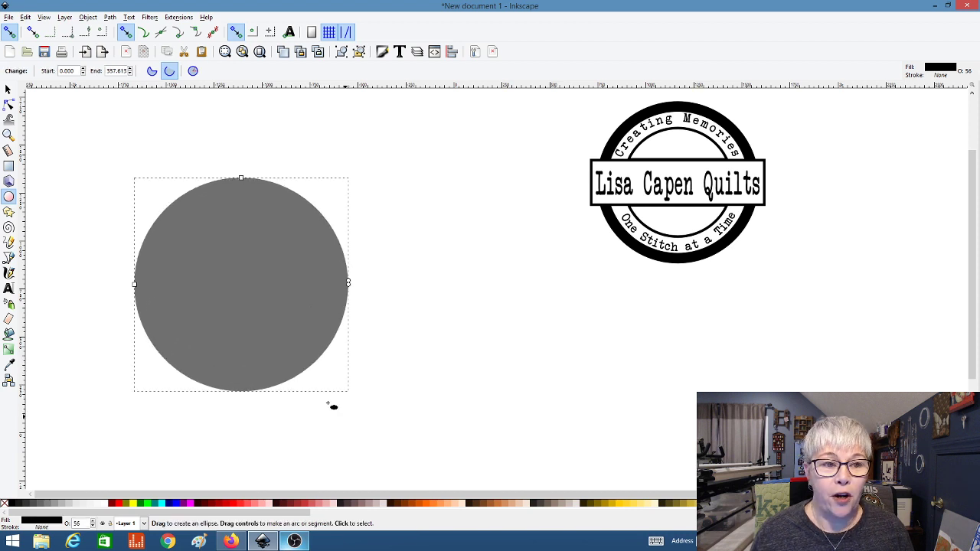
{"action": "left_click", "coordinate": [8, 89]}
{"action": "left_click_drag", "start_coordinate": [208, 271], "coordinate": [162, 221]}
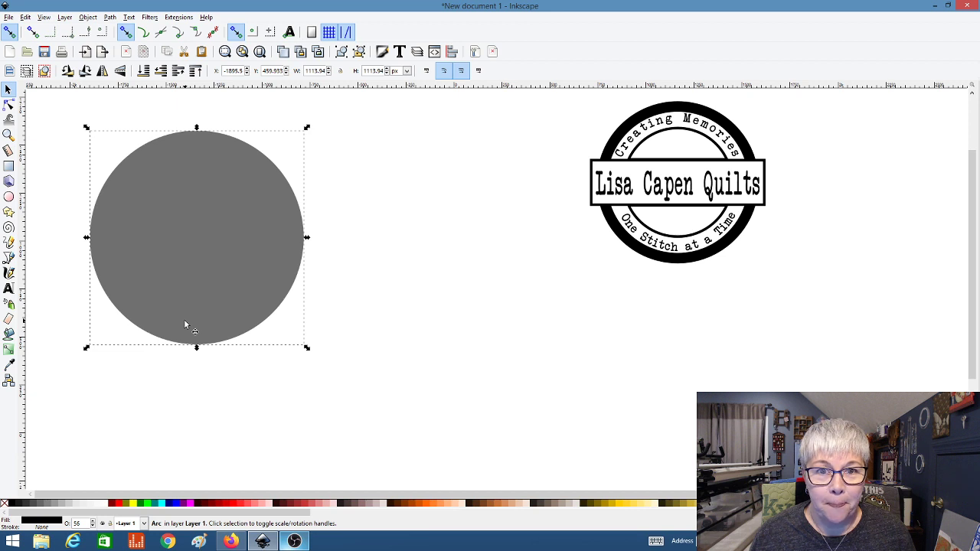
Duplicate the gray circle in place
{"action": "key", "text": "ctrl"}
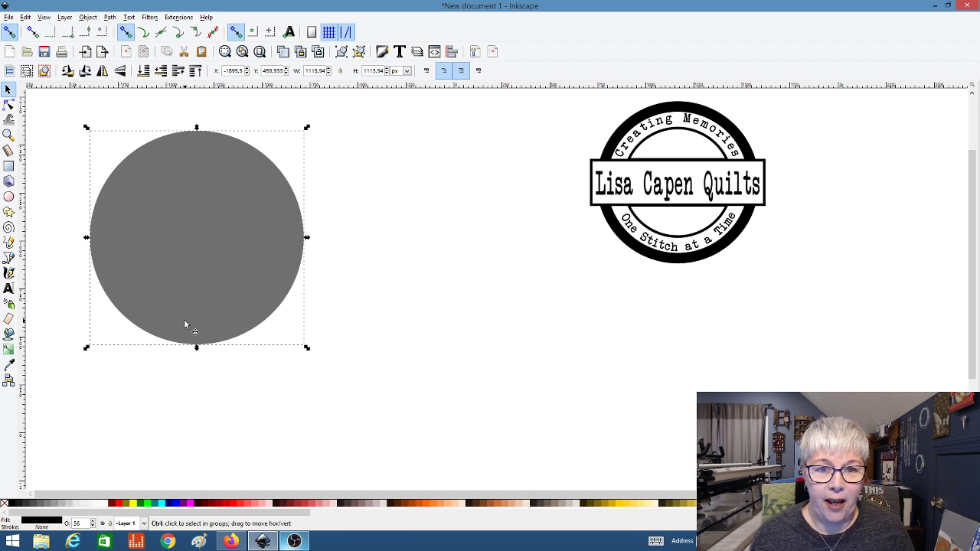
{"action": "left_click", "coordinate": [185, 320], "text": "ctrl"}
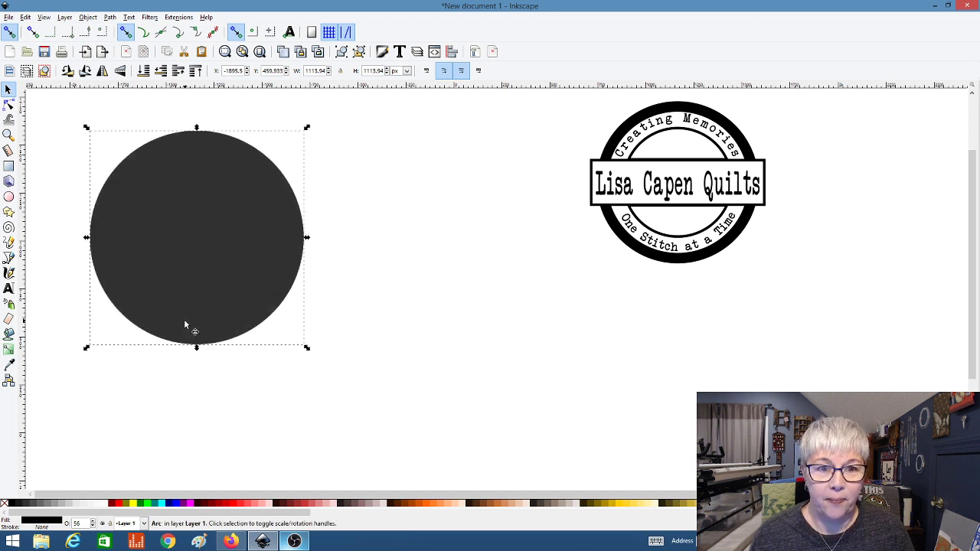
{"action": "left_click", "coordinate": [109, 18]}
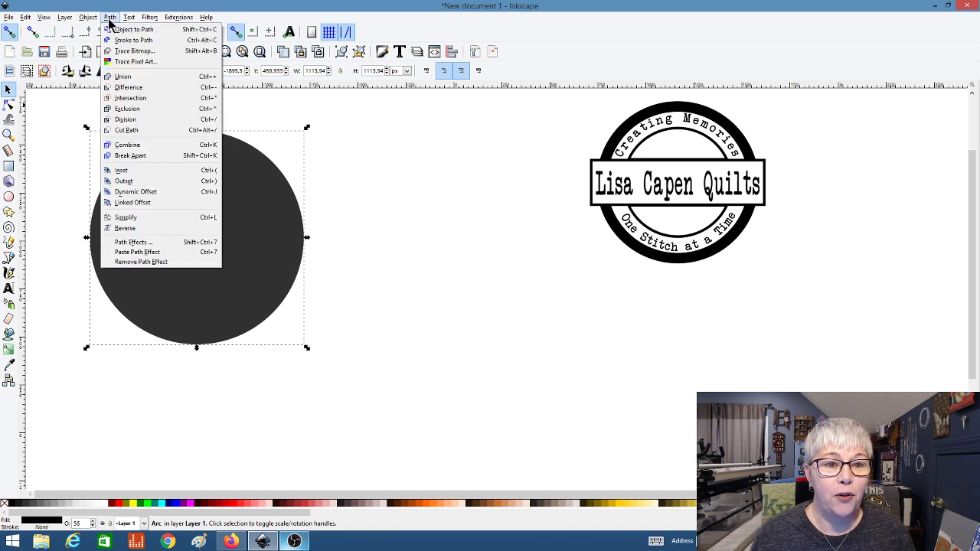
{"action": "left_click", "coordinate": [88, 17]}
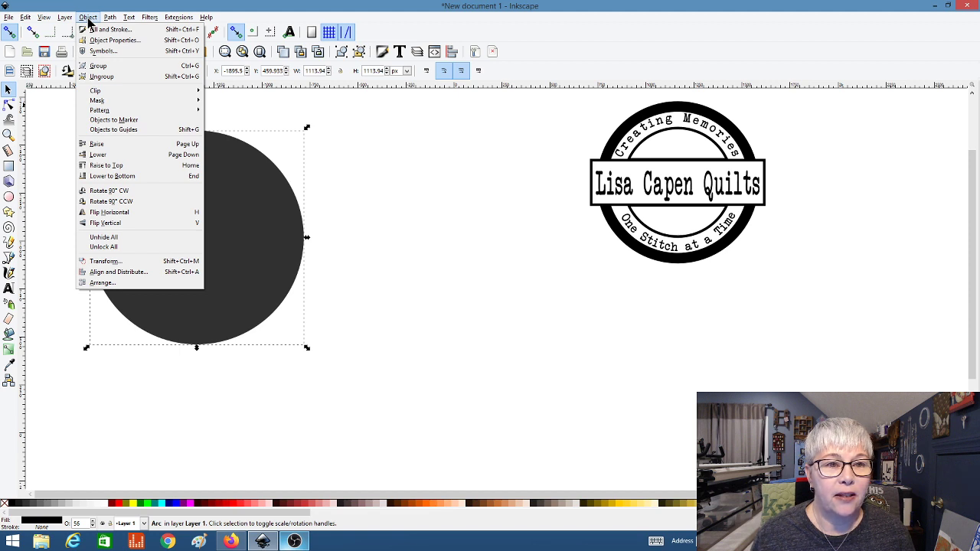
{"action": "left_click", "coordinate": [129, 17]}
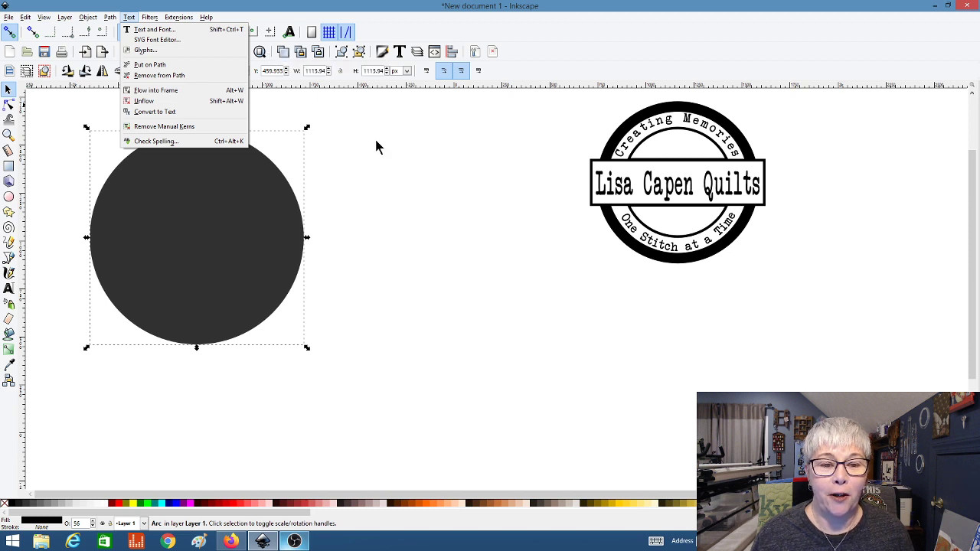
{"action": "left_click", "coordinate": [427, 202]}
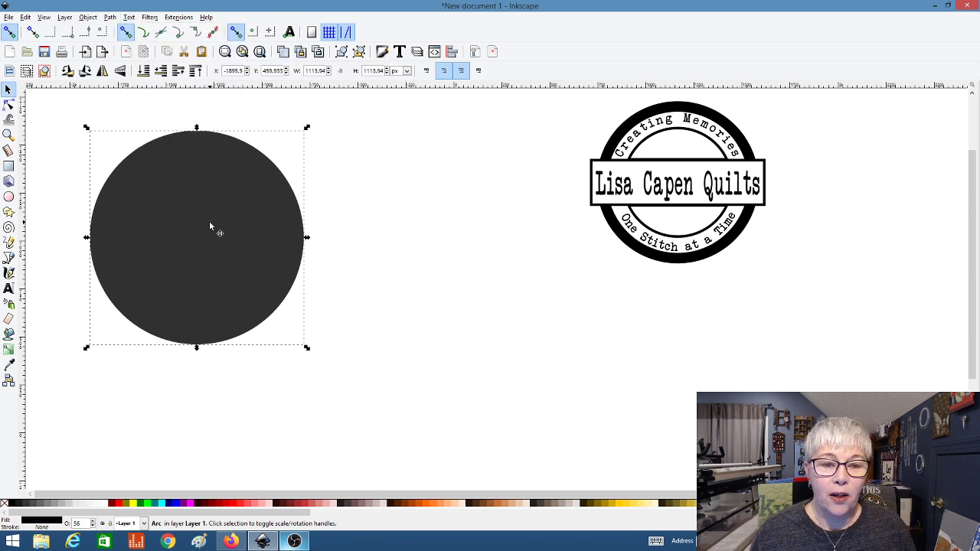
Shift the duplicate circle off the original to show both circles, and undo the move
{"action": "left_click_drag", "start_coordinate": [210, 225], "coordinate": [271, 265]}
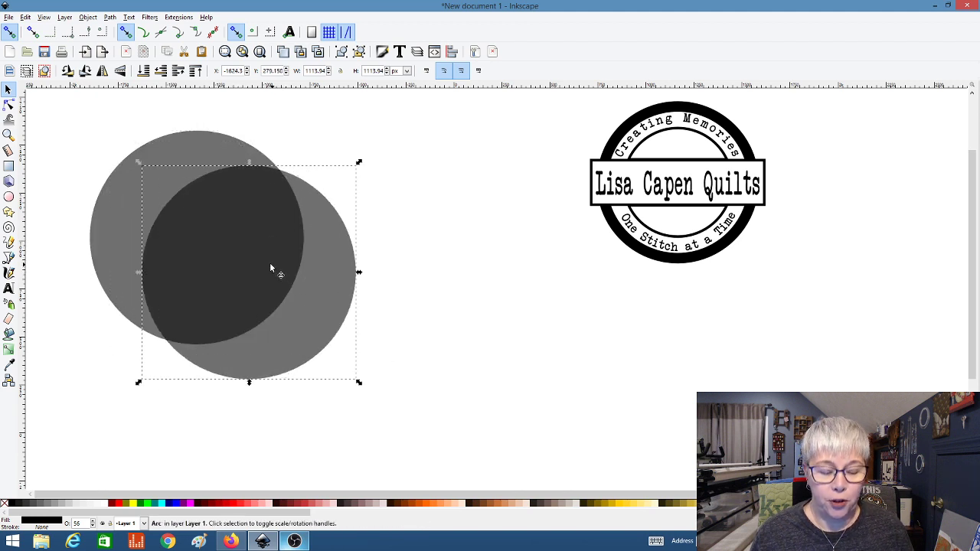
{"action": "key", "text": "ctrl+z"}
{"action": "key", "text": "ctrl+z"}
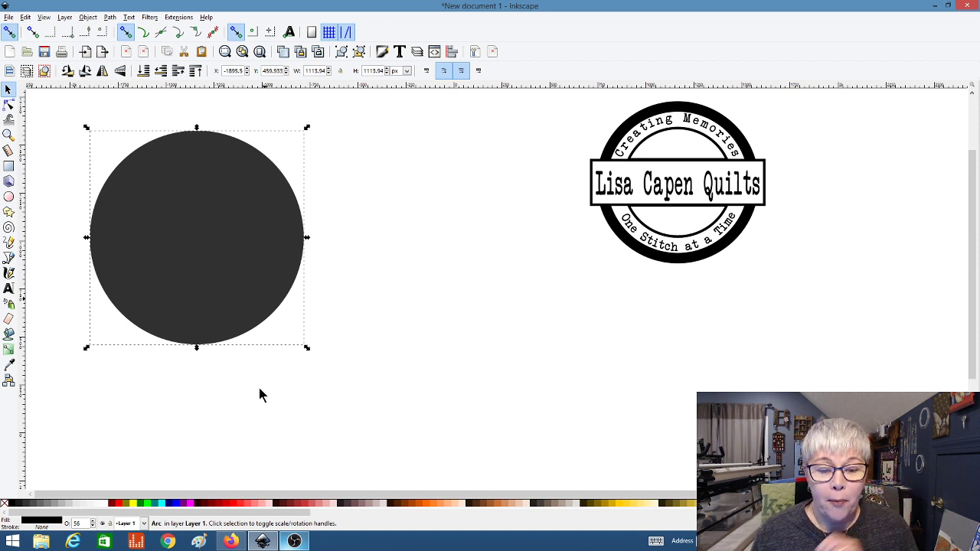
Recolor the duplicate circle pink and scale it down proportionally to about 1029 px
{"action": "left_click", "coordinate": [263, 504]}
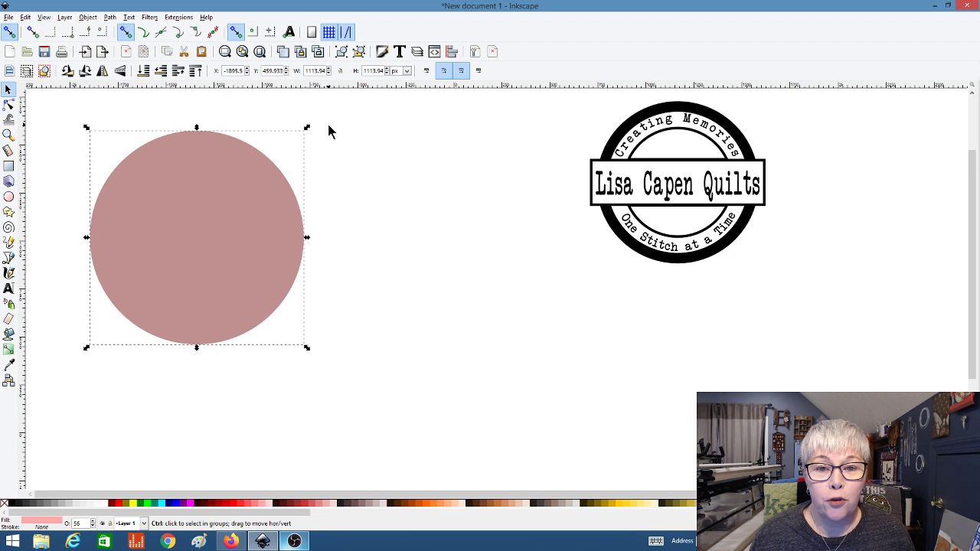
{"action": "left_click_drag", "start_coordinate": [309, 129], "coordinate": [304, 143]}
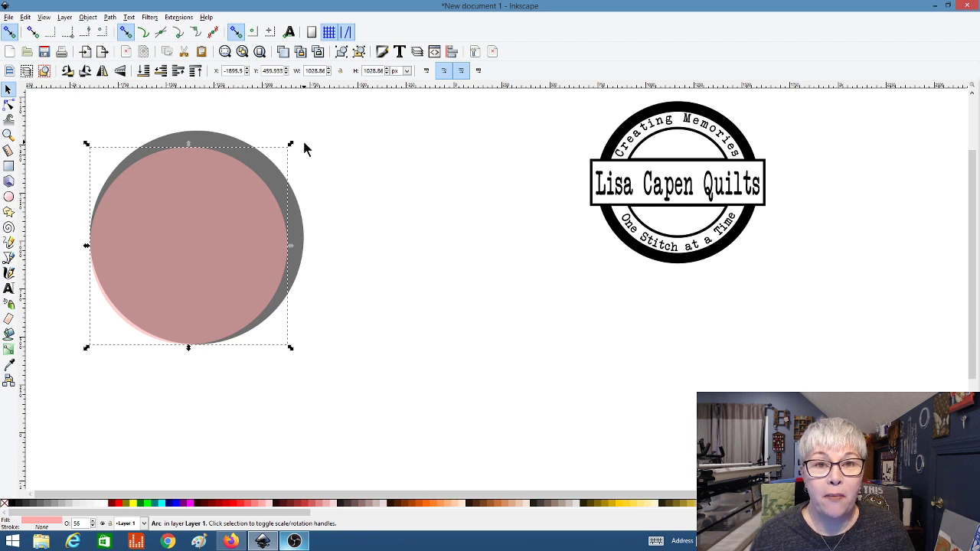
Center the pink circle on the gray circle horizontally and vertically, aligning relative to the last selected object
{"action": "key", "text": "shift"}
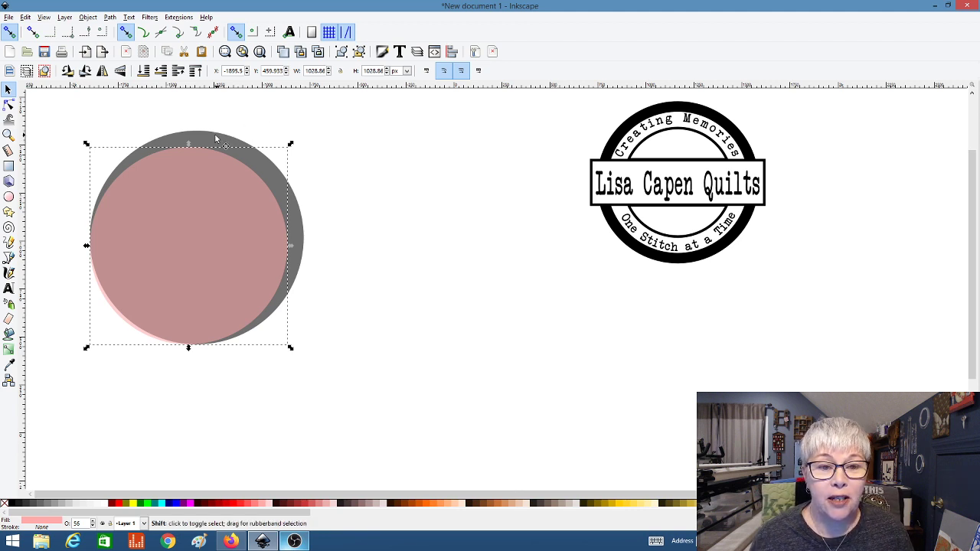
{"action": "left_click", "coordinate": [213, 135], "text": "shift"}
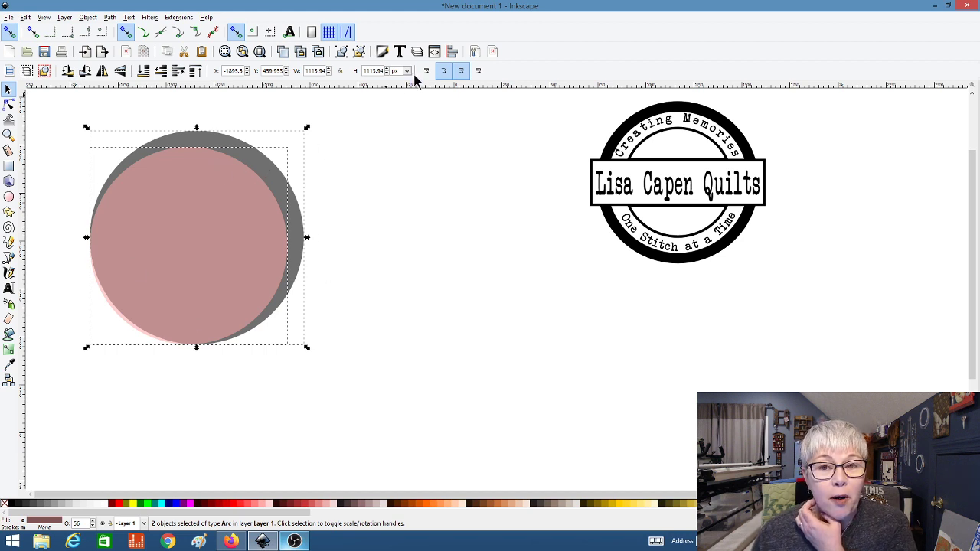
{"action": "left_click", "coordinate": [450, 54]}
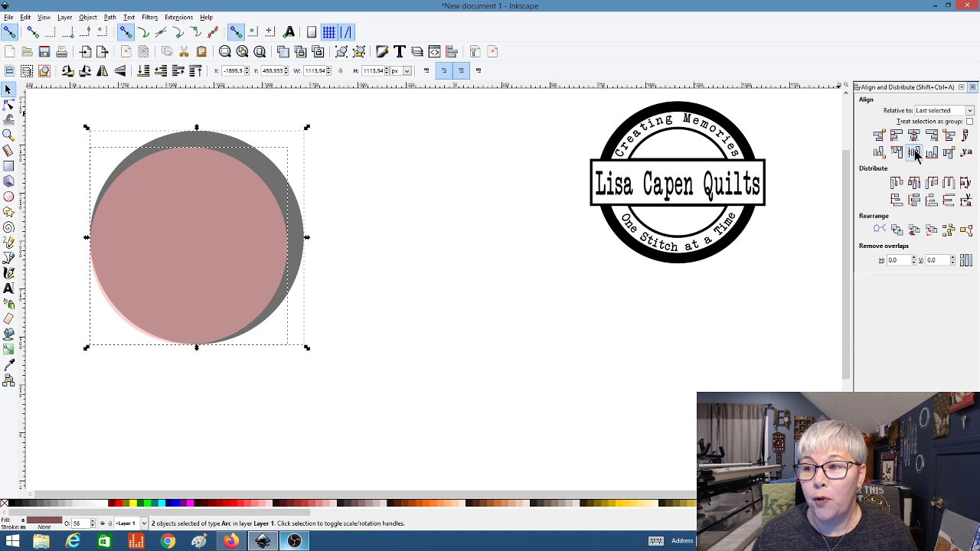
{"action": "left_click", "coordinate": [969, 111]}
{"action": "left_click", "coordinate": [970, 112]}
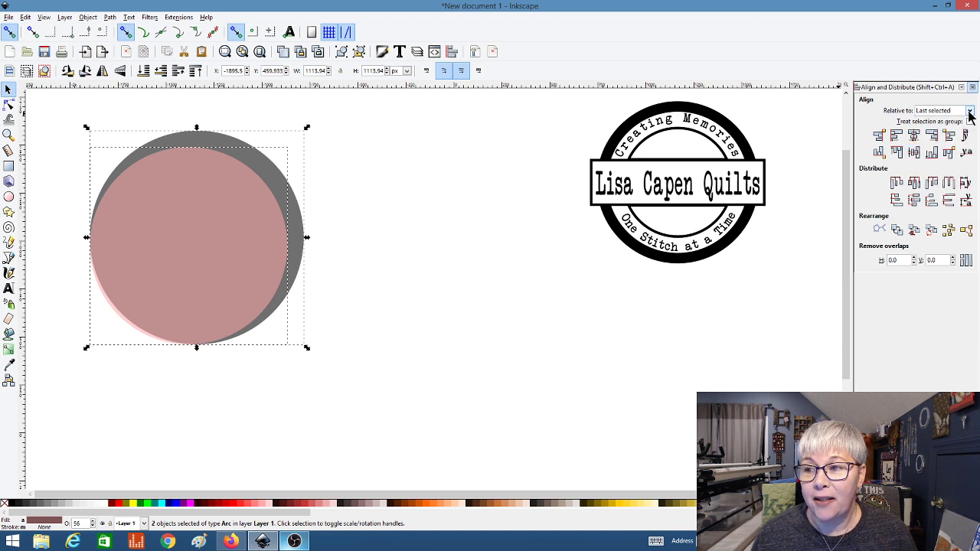
{"action": "left_click", "coordinate": [913, 152]}
{"action": "left_click", "coordinate": [914, 135]}
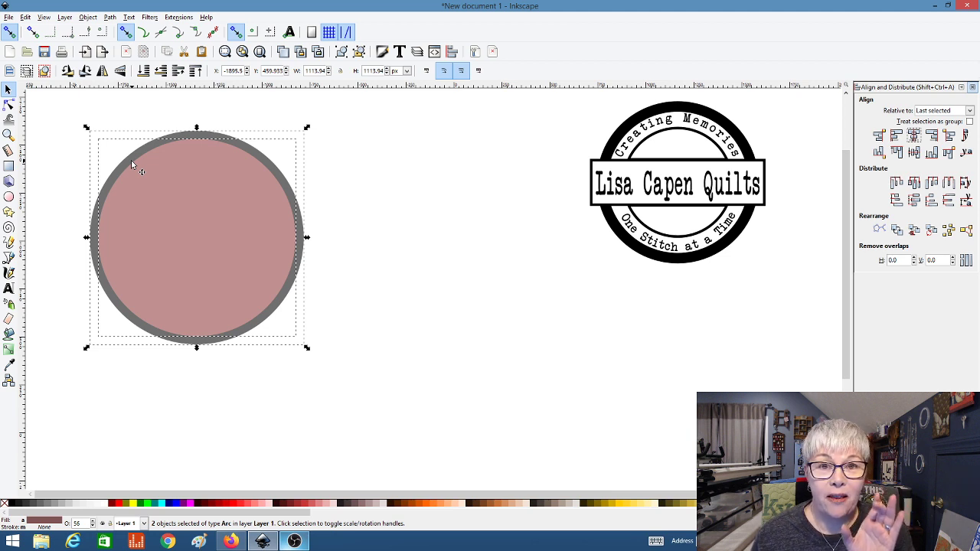
{"action": "left_click", "coordinate": [417, 271]}
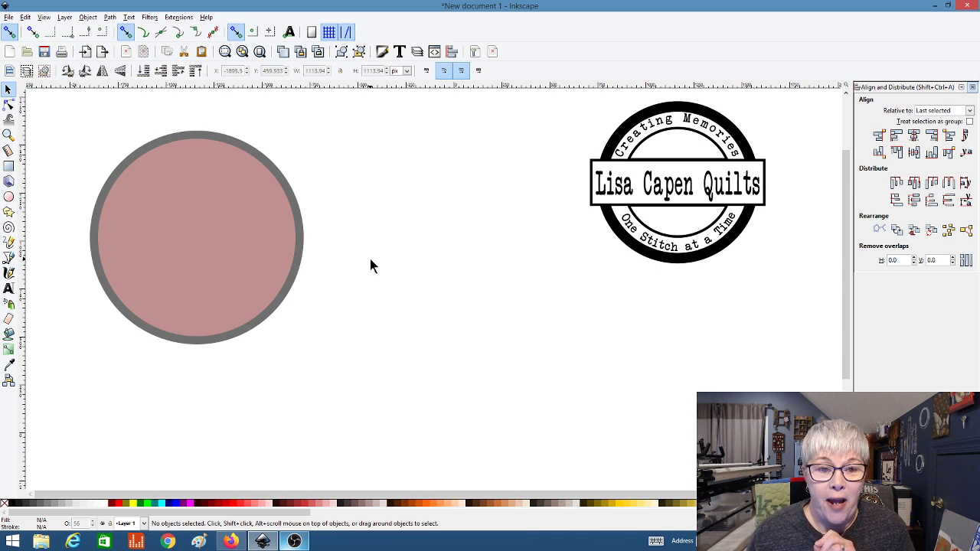
Duplicate the pink circle and set the copy aside below the reference logo
{"action": "left_click", "coordinate": [195, 215]}
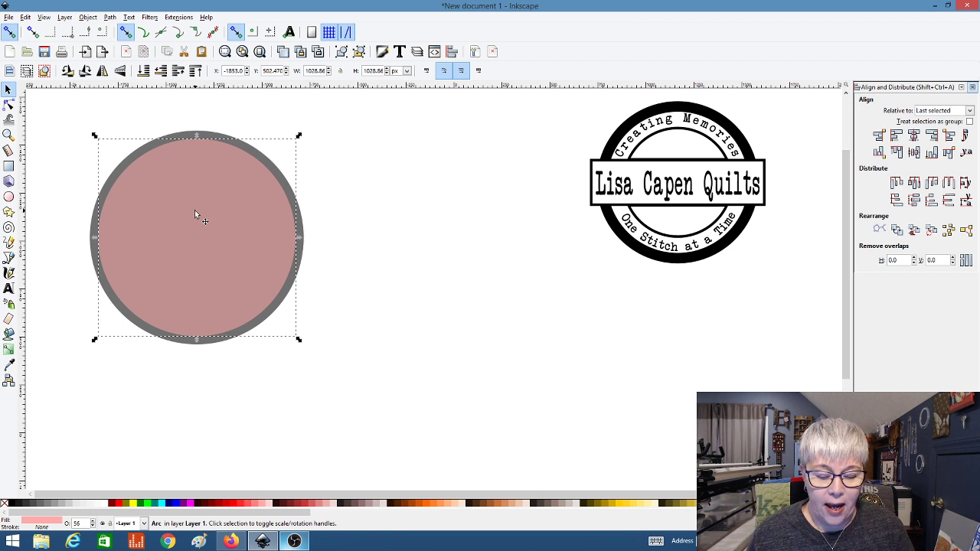
{"action": "left_click", "coordinate": [282, 54]}
{"action": "left_click_drag", "start_coordinate": [212, 197], "coordinate": [590, 317]}
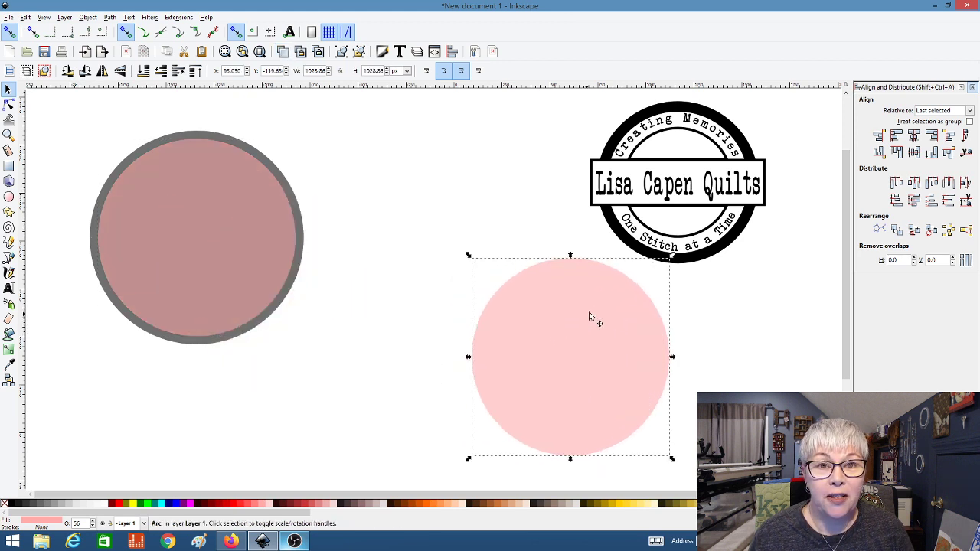
{"action": "left_click", "coordinate": [390, 317]}
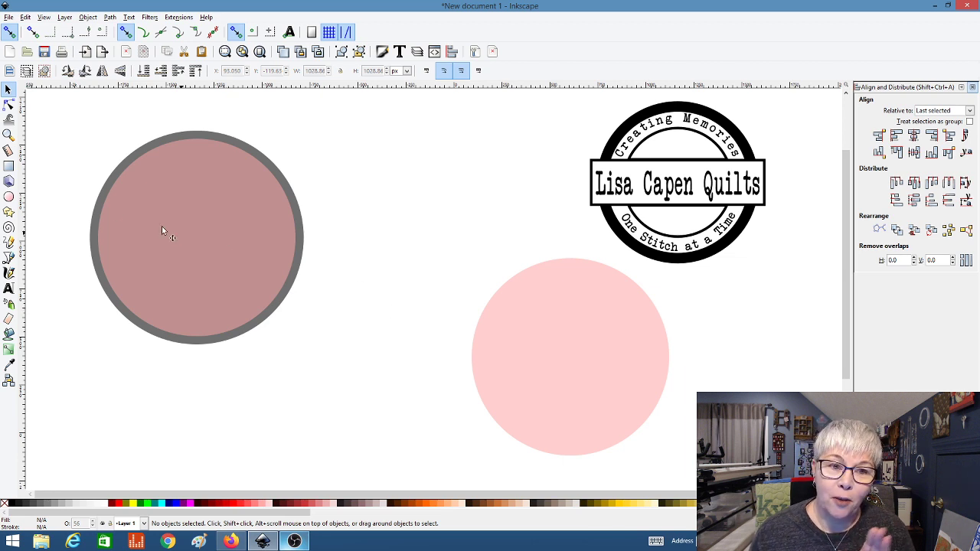
Cut the centered pink circle out of the gray circle with Difference to form a ring
{"action": "left_click_drag", "start_coordinate": [72, 119], "coordinate": [353, 373]}
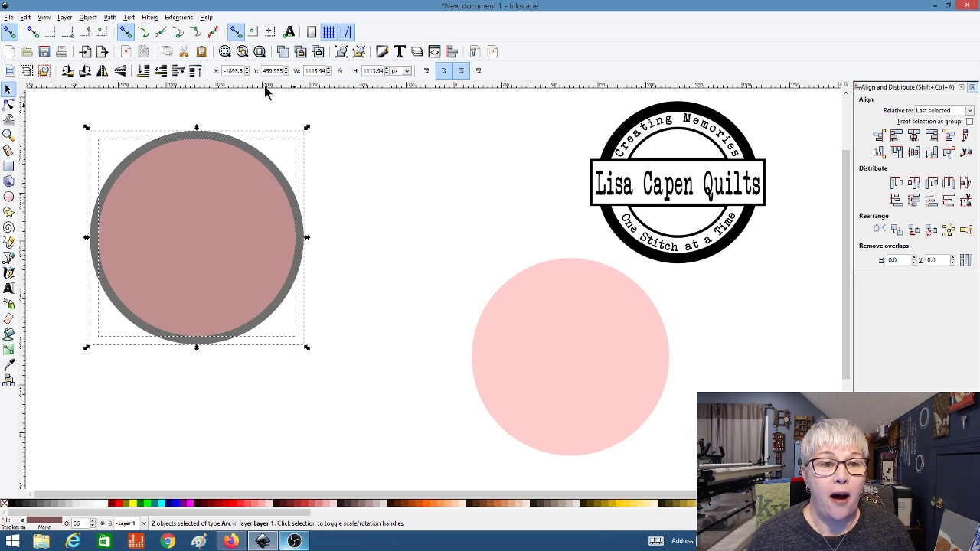
{"action": "left_click", "coordinate": [111, 17]}
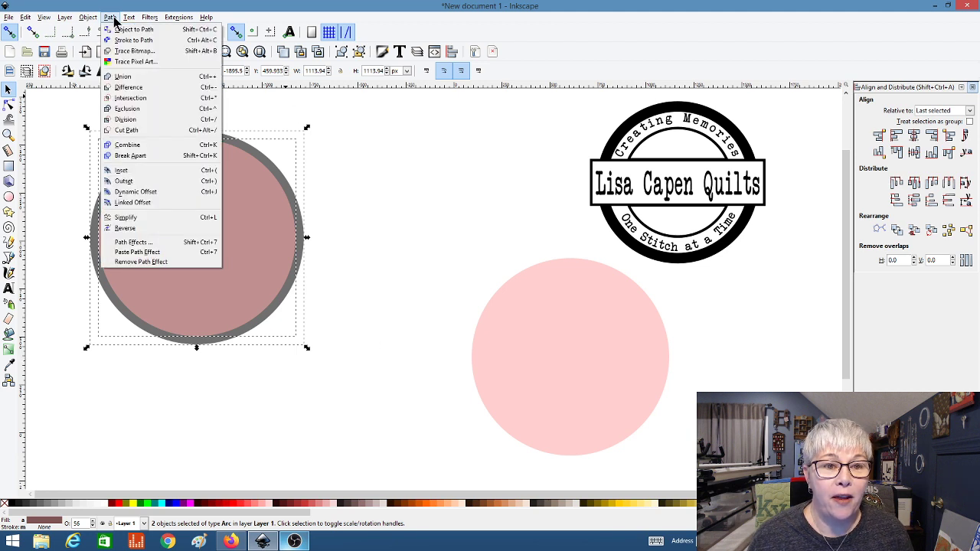
{"action": "left_click", "coordinate": [114, 90]}
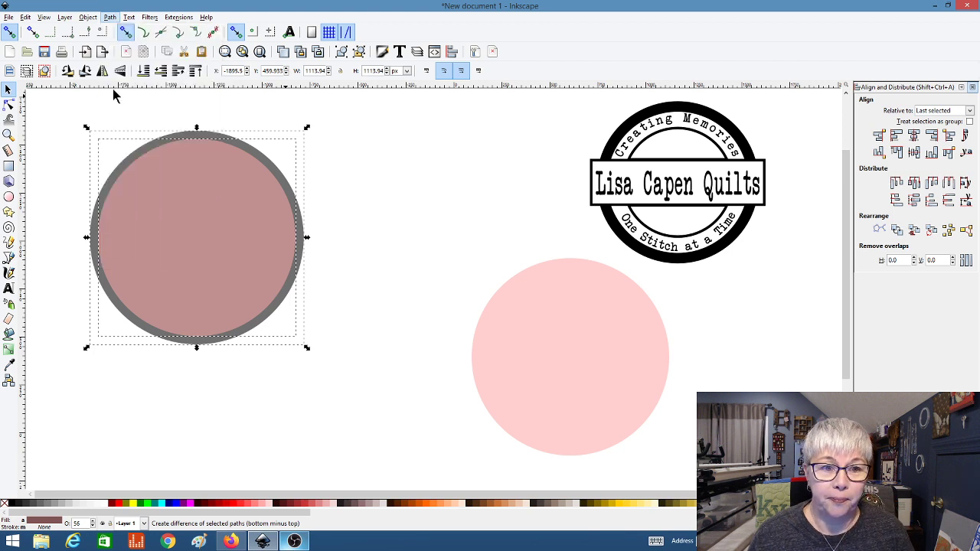
{"action": "left_click", "coordinate": [360, 151]}
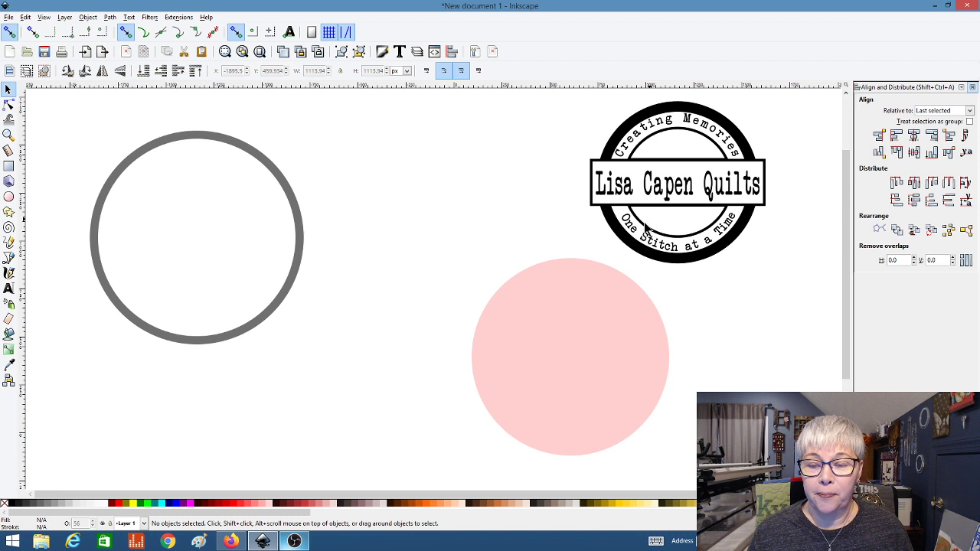
Move the spare pink circle from below the logo onto the gray ring
{"action": "left_click", "coordinate": [553, 354]}
{"action": "left_click_drag", "start_coordinate": [563, 348], "coordinate": [288, 297]}
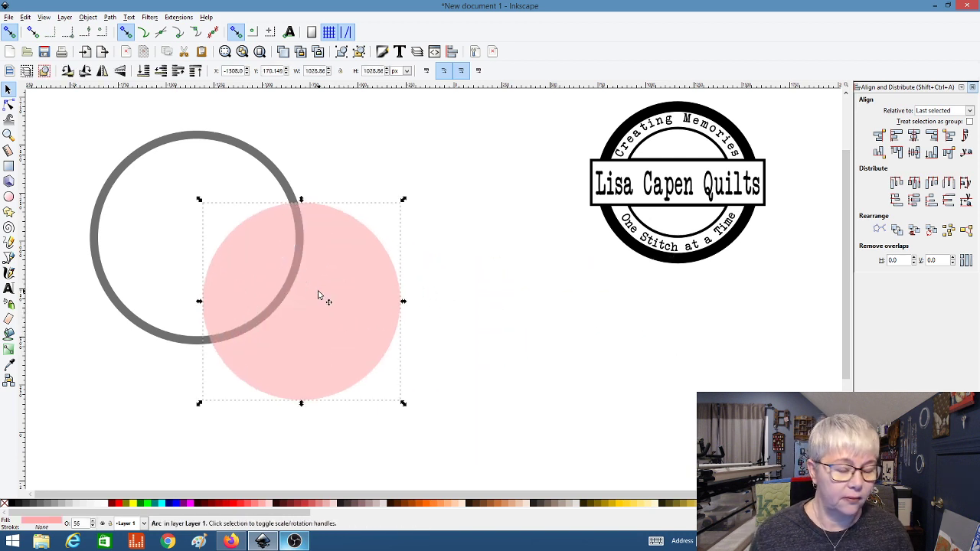
{"action": "left_click_drag", "start_coordinate": [351, 286], "coordinate": [256, 240]}
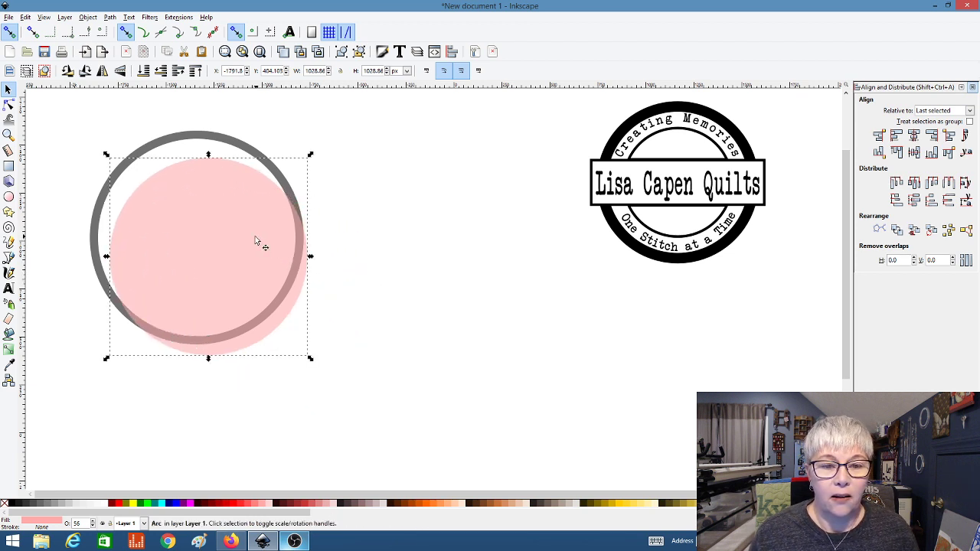
Center the large pink circle inside the gray ring both horizontally and vertically
{"action": "left_click", "coordinate": [189, 135], "text": "shift"}
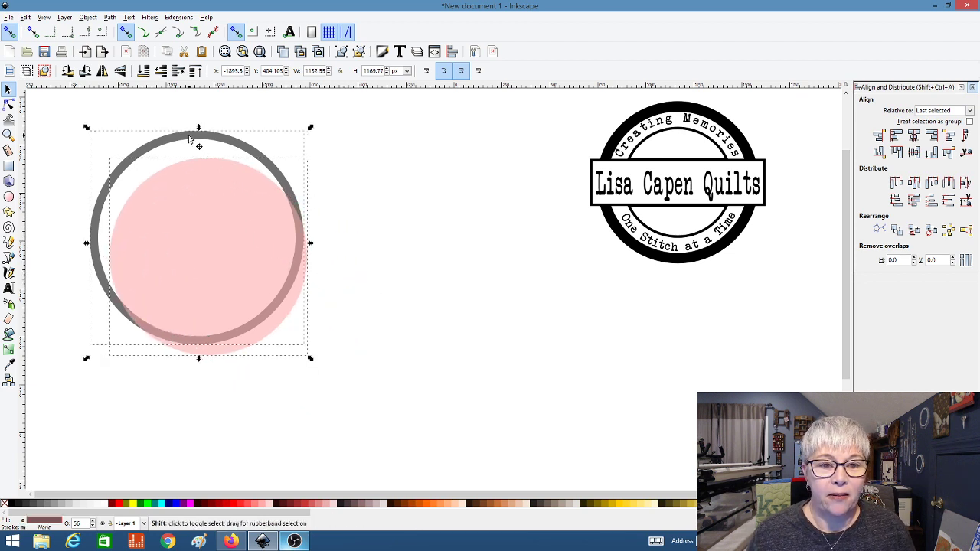
{"action": "left_click", "coordinate": [914, 152]}
{"action": "left_click", "coordinate": [913, 135]}
{"action": "left_click", "coordinate": [444, 189]}
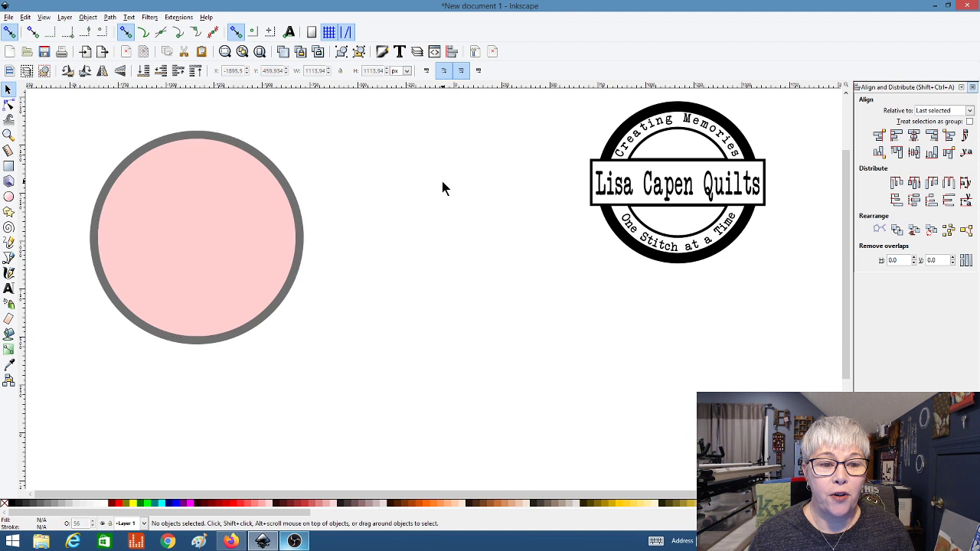
Shrink the pink circle proportionally to about 875 px across and re-center it on the gray ring in both directions
{"action": "left_click", "coordinate": [215, 221]}
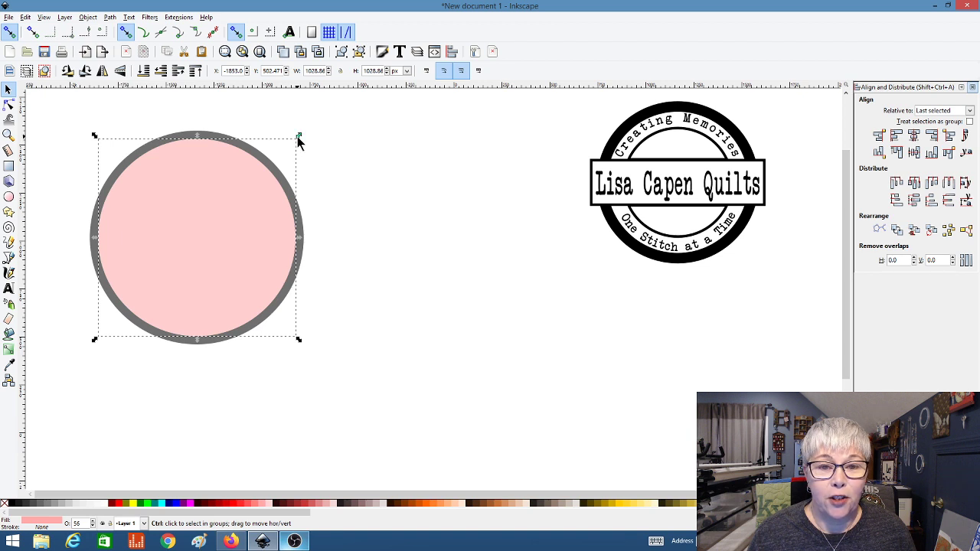
{"action": "left_click_drag", "start_coordinate": [298, 139], "coordinate": [270, 167]}
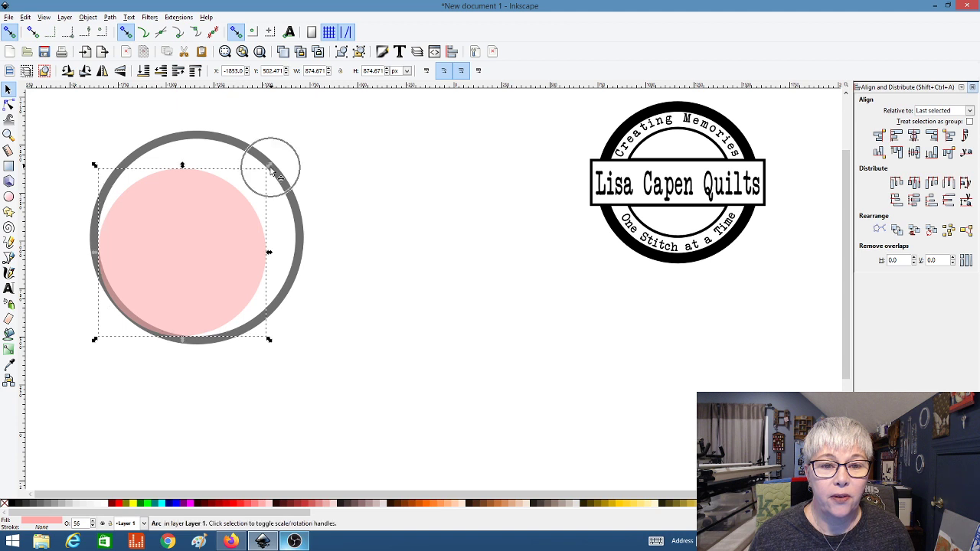
{"action": "left_click", "coordinate": [206, 140], "text": "shift"}
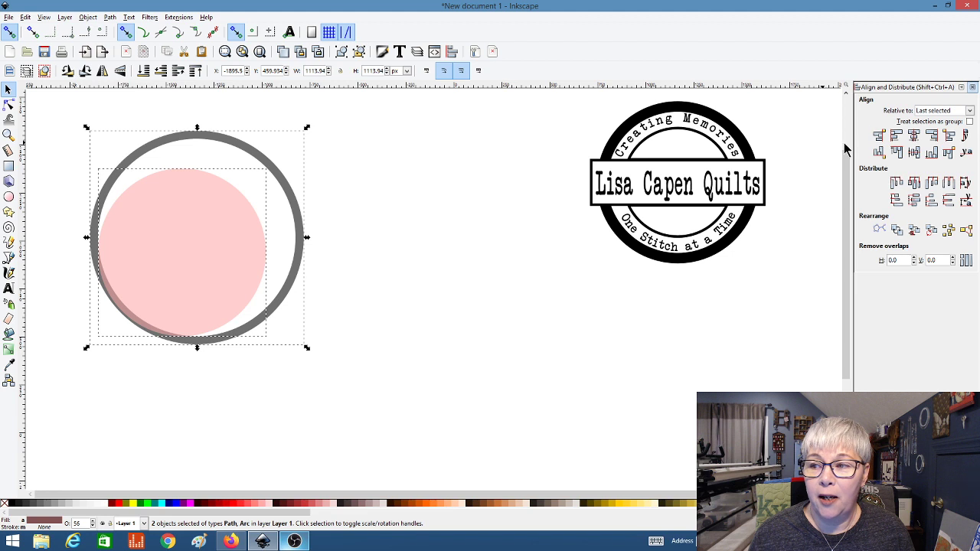
{"action": "left_click", "coordinate": [914, 151]}
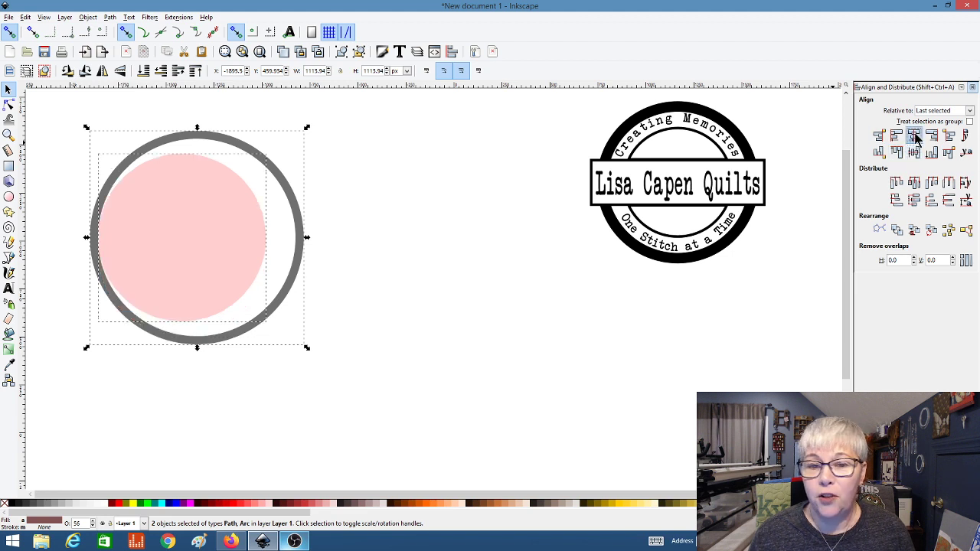
{"action": "left_click", "coordinate": [913, 135]}
{"action": "left_click", "coordinate": [449, 233]}
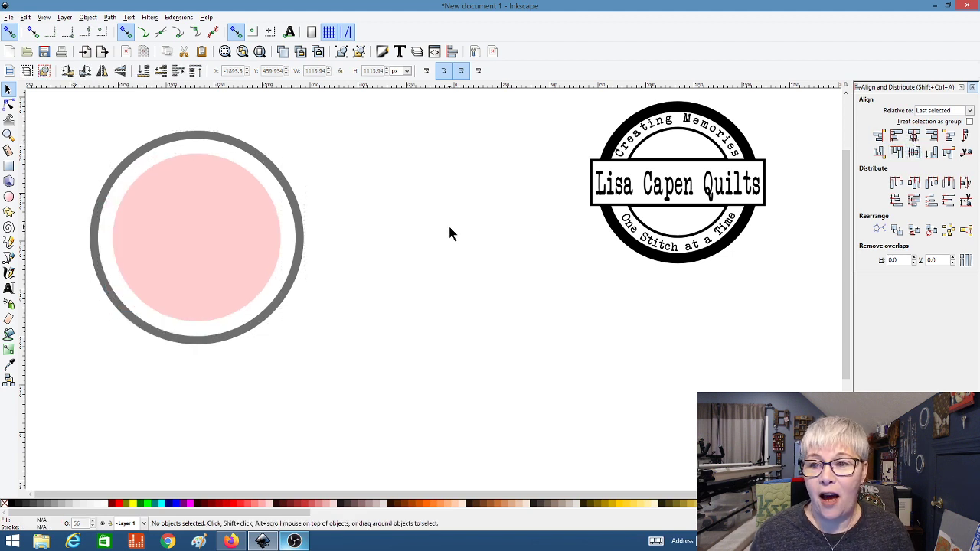
Reduce the pink circle further to about 784 px across, keeping its proportions, and center it in the gray ring again
{"action": "left_click", "coordinate": [193, 184]}
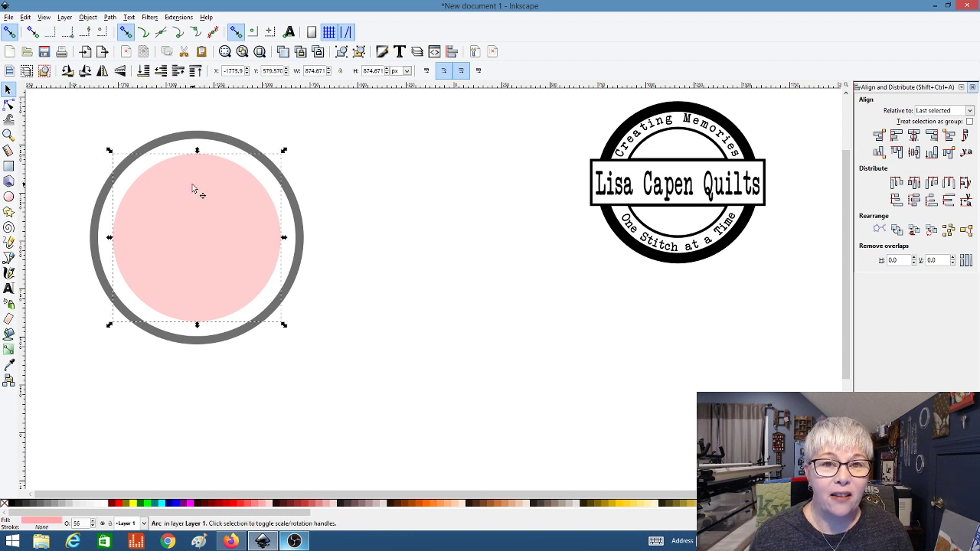
{"action": "left_click_drag", "start_coordinate": [282, 153], "coordinate": [268, 169]}
{"action": "left_click", "coordinate": [268, 169], "text": "shift"}
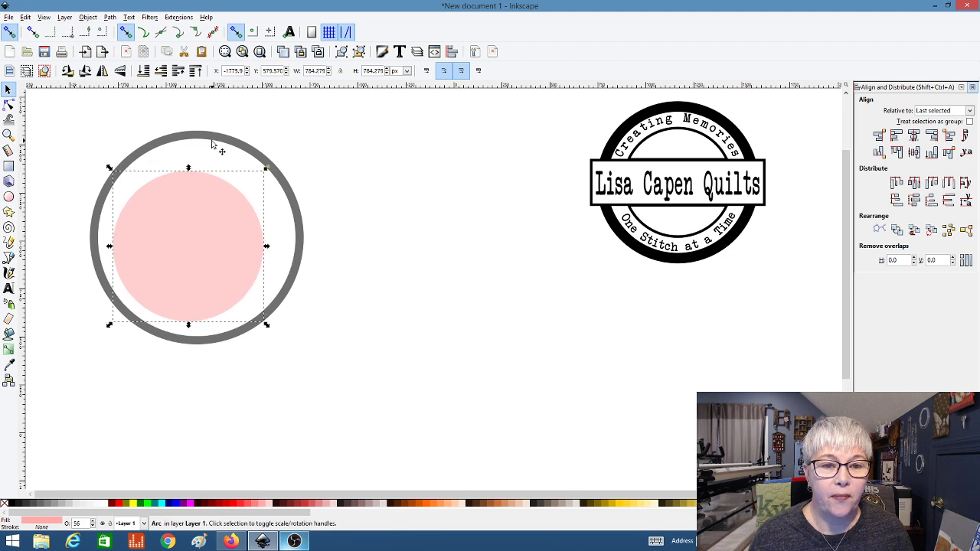
{"action": "left_click", "coordinate": [914, 153]}
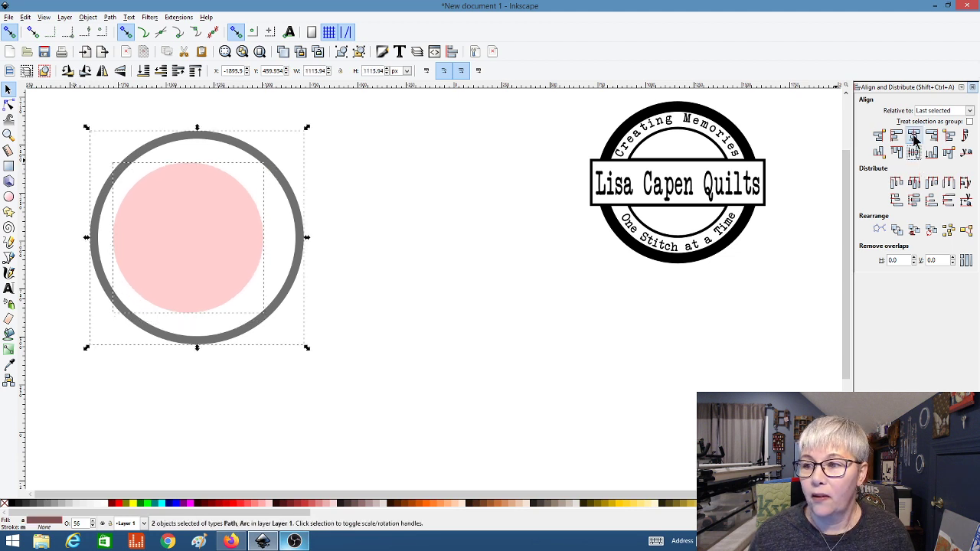
{"action": "left_click", "coordinate": [914, 137]}
{"action": "left_click", "coordinate": [376, 258]}
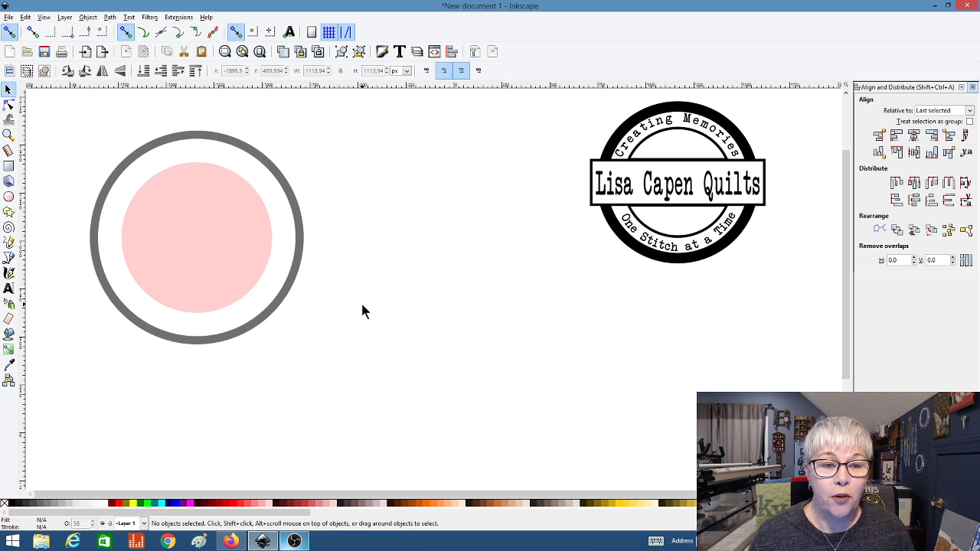
Duplicate the pink circle in place and fill the copy with orange
{"action": "left_click", "coordinate": [174, 232]}
{"action": "key", "text": "ctrl"}
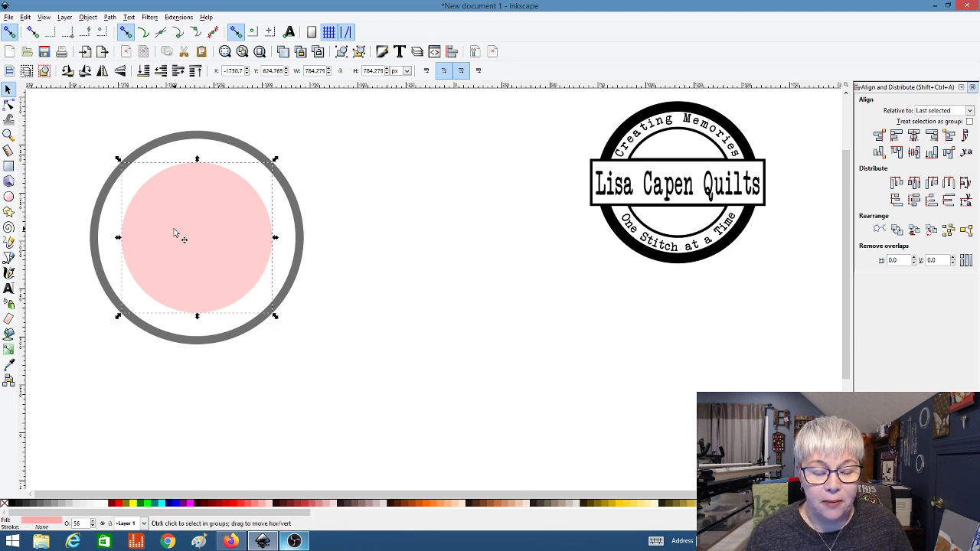
{"action": "key", "text": "Home"}
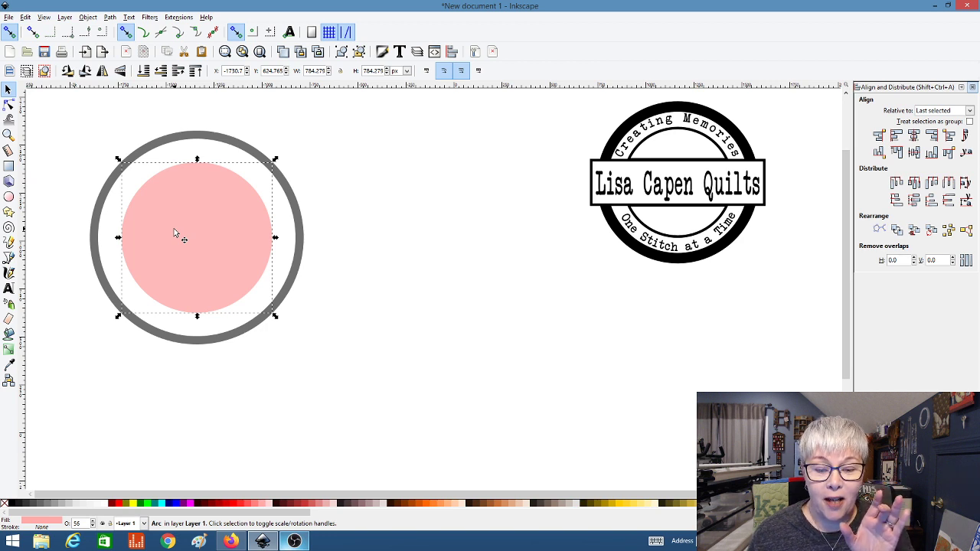
{"action": "left_click", "coordinate": [427, 504]}
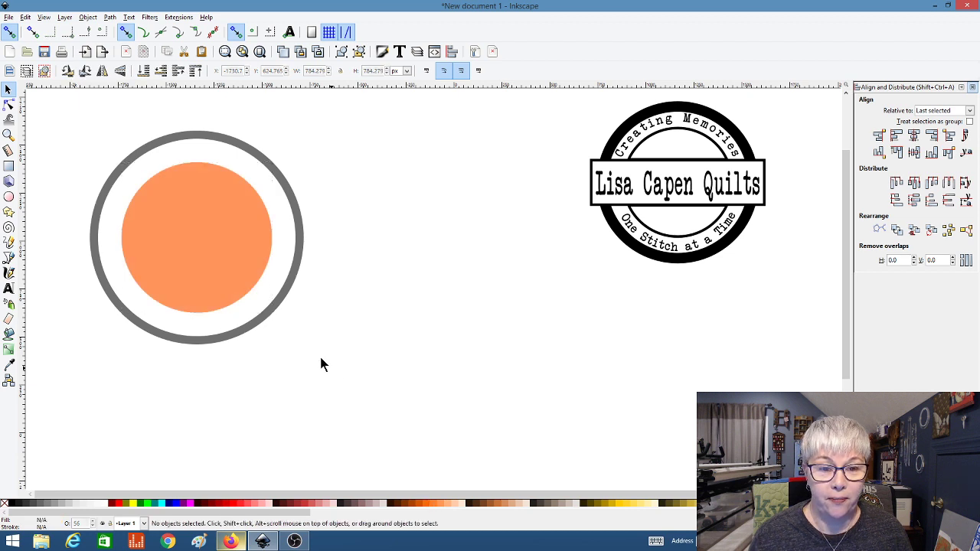
Move the orange circle aside to check for the pink one beneath it, and undo the move
{"action": "left_click_drag", "start_coordinate": [244, 256], "coordinate": [312, 329]}
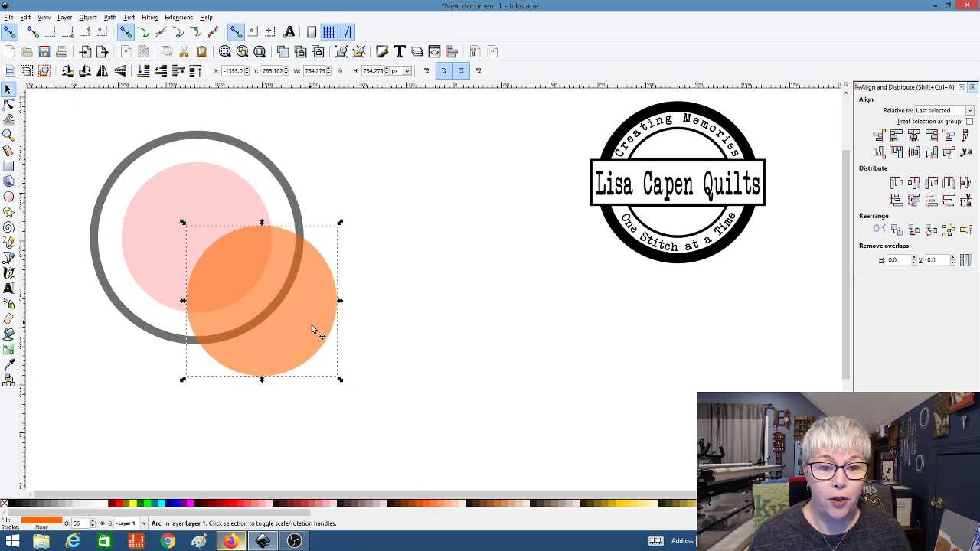
{"action": "key", "text": "ctrl+z"}
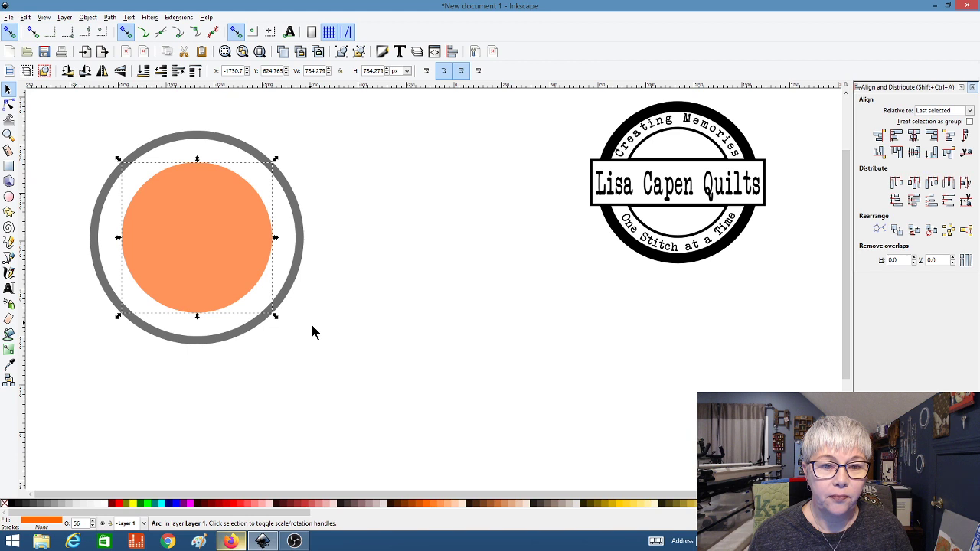
{"action": "left_click", "coordinate": [313, 331]}
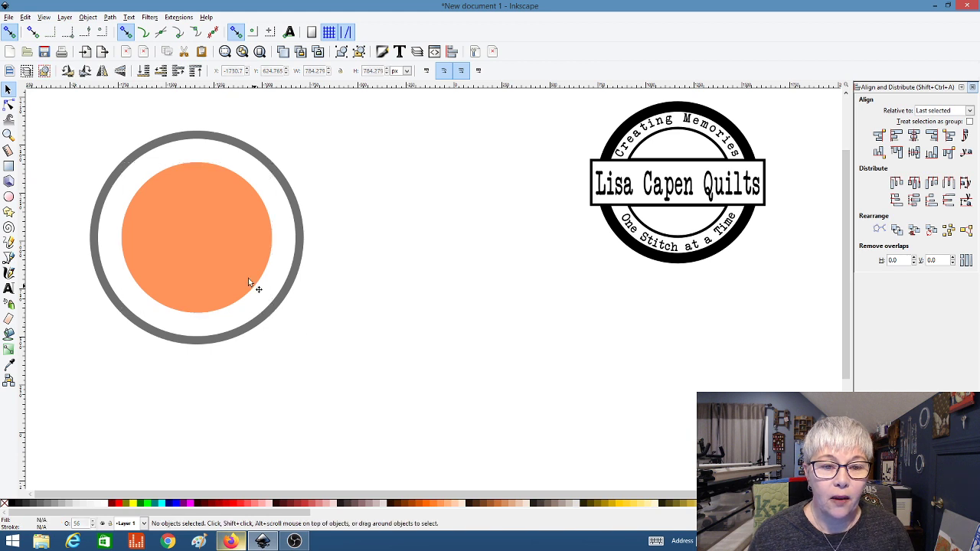
Shrink the orange circle proportionally to about 699 px across and center it on the pink circle in both directions
{"action": "left_click", "coordinate": [207, 232]}
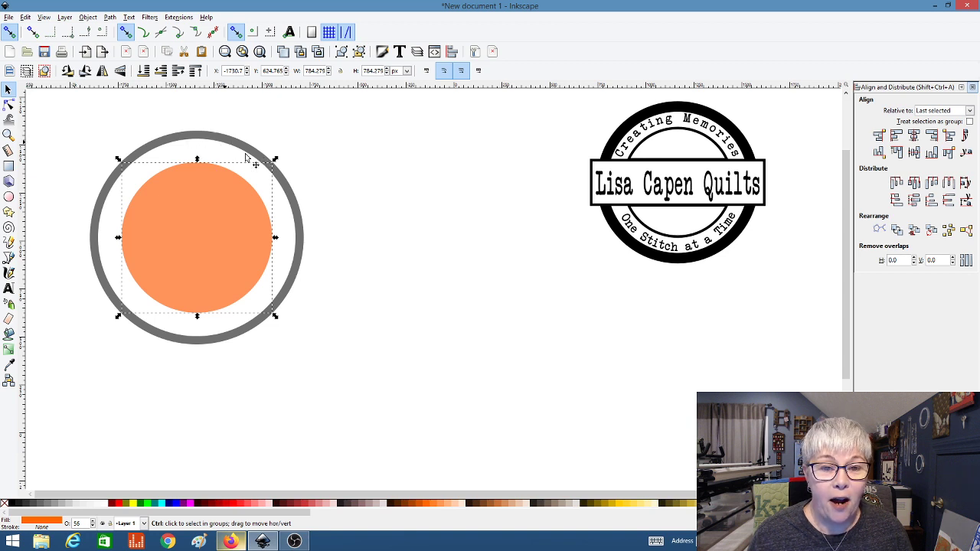
{"action": "left_click_drag", "start_coordinate": [274, 162], "coordinate": [259, 176]}
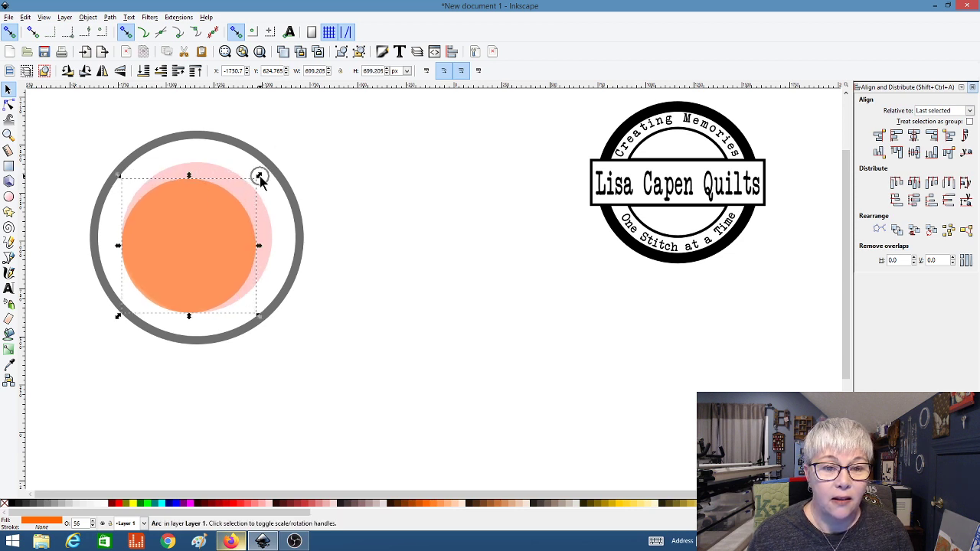
{"action": "left_click", "coordinate": [198, 172], "text": "shift"}
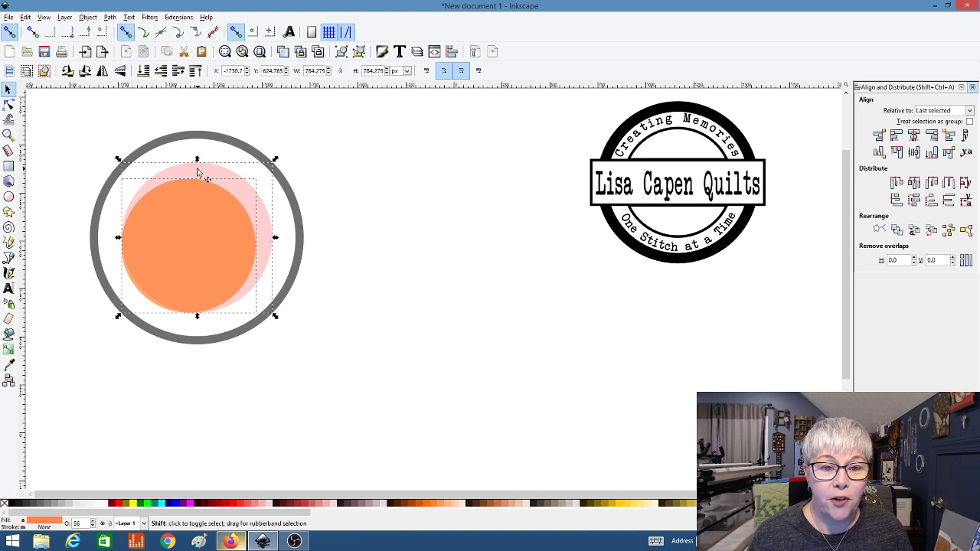
{"action": "left_click", "coordinate": [915, 152]}
{"action": "left_click", "coordinate": [913, 136]}
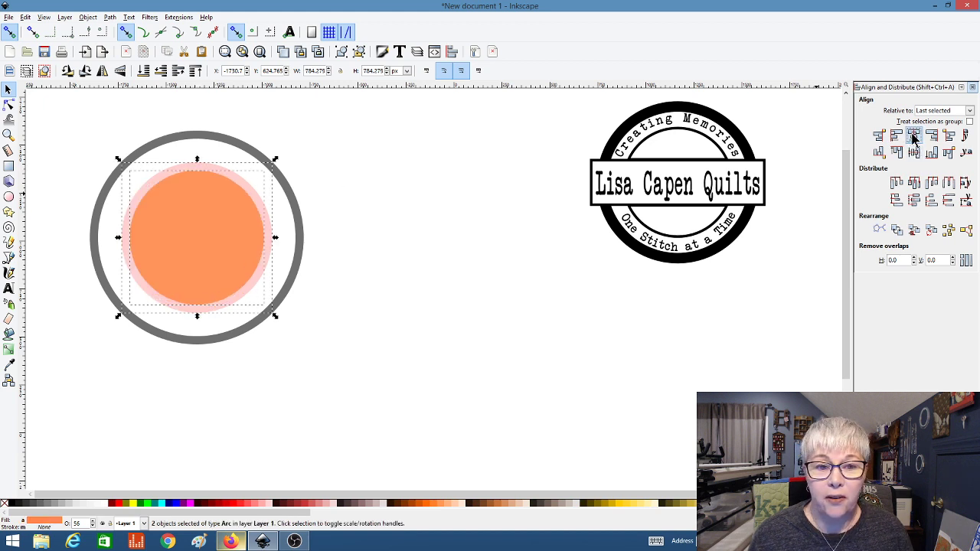
{"action": "left_click", "coordinate": [412, 200]}
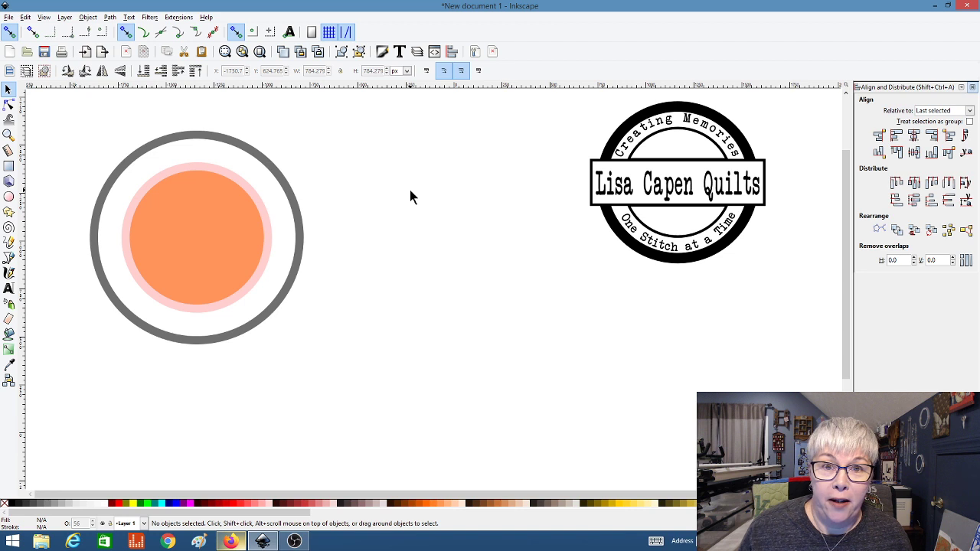
Duplicate the pink circle beneath the orange one and set the copy aside just below the reference logo
{"action": "left_click", "coordinate": [271, 262]}
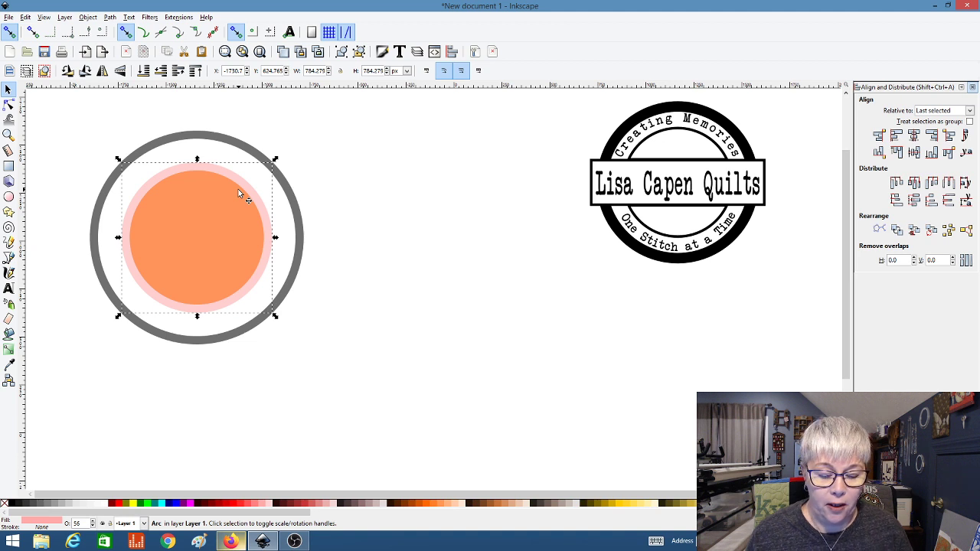
{"action": "key", "text": "Home"}
{"action": "left_click_drag", "start_coordinate": [220, 202], "coordinate": [624, 308]}
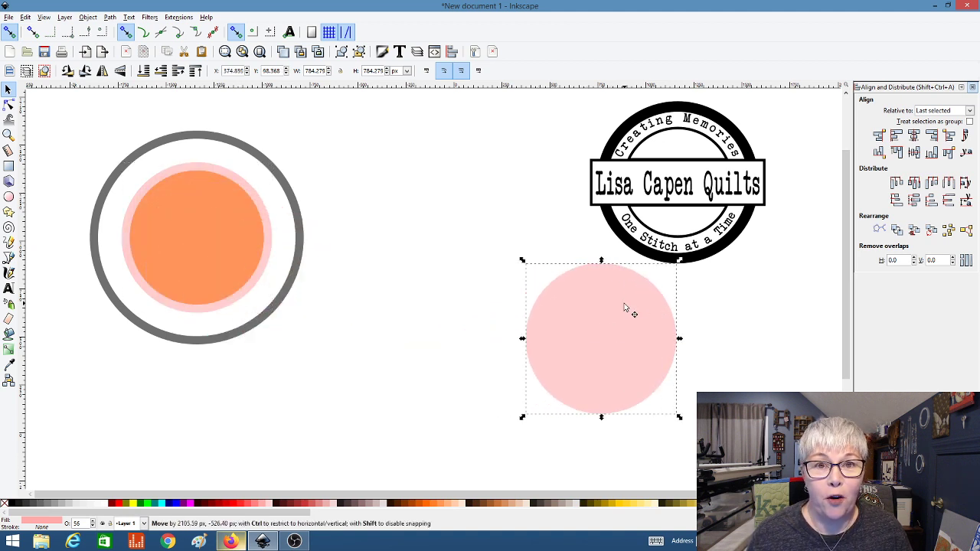
{"action": "left_click", "coordinate": [380, 306]}
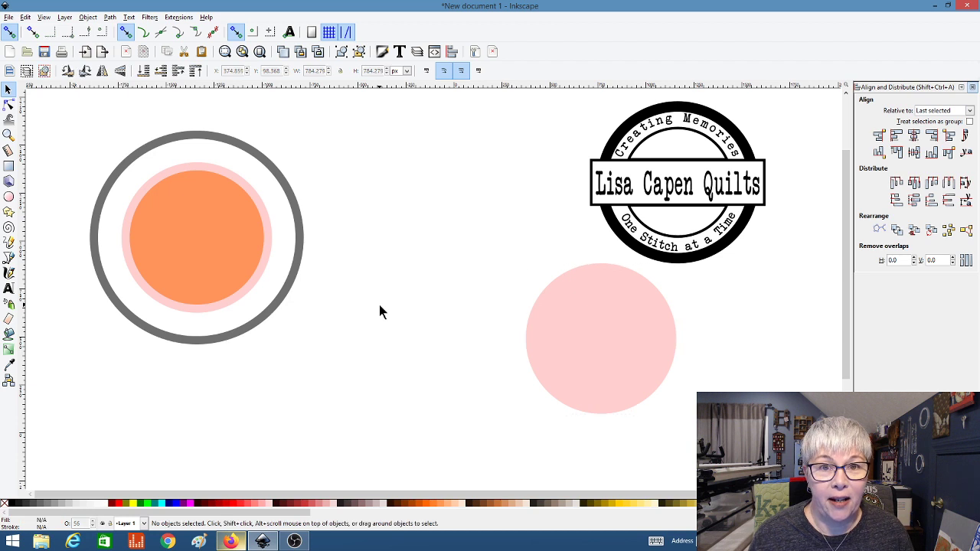
Move the spare pink circle up into the empty area between the gray ring and the reference logo
{"action": "double_click", "coordinate": [616, 346]}
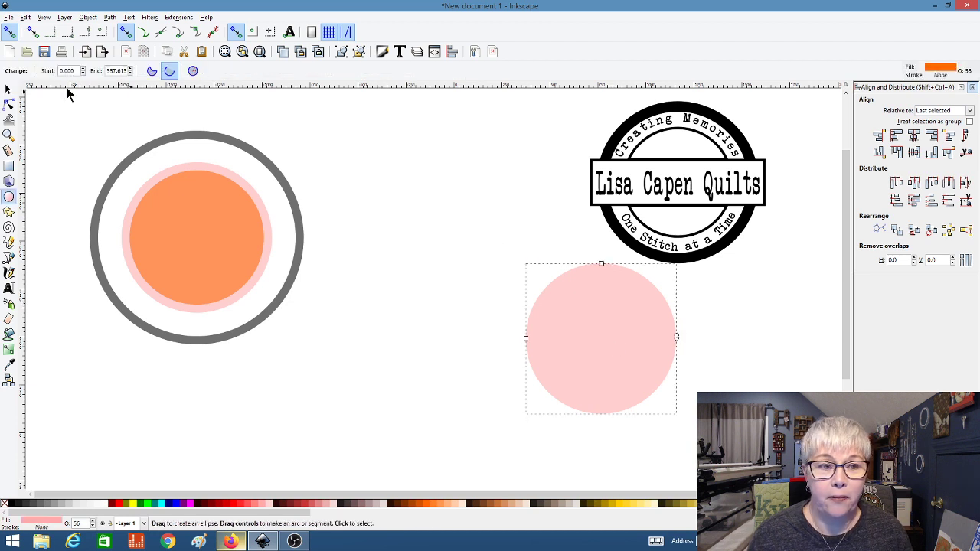
{"action": "left_click", "coordinate": [8, 89]}
{"action": "left_click_drag", "start_coordinate": [630, 339], "coordinate": [520, 179]}
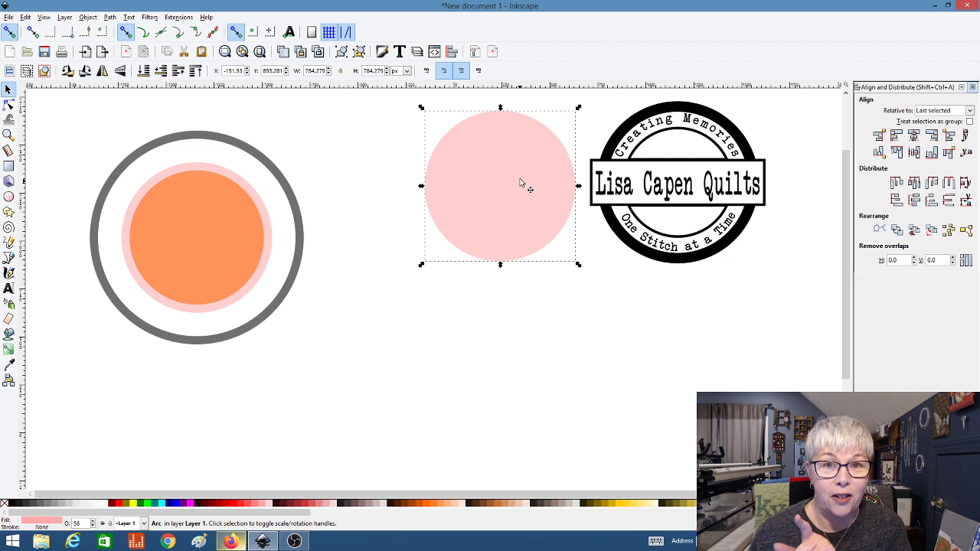
{"action": "left_click", "coordinate": [300, 337]}
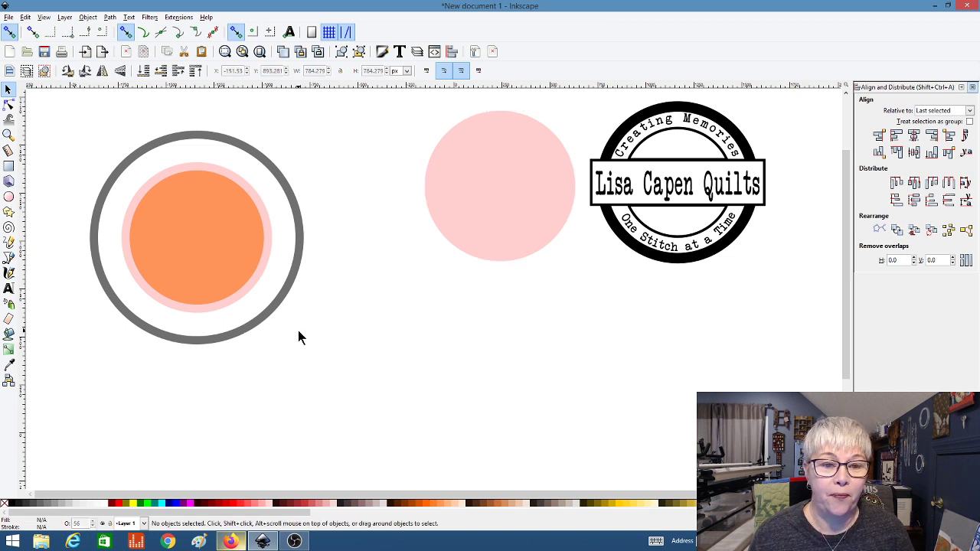
Cut the orange circle out of the centered pink circle with Difference to form the inner ring
{"action": "left_click", "coordinate": [162, 245]}
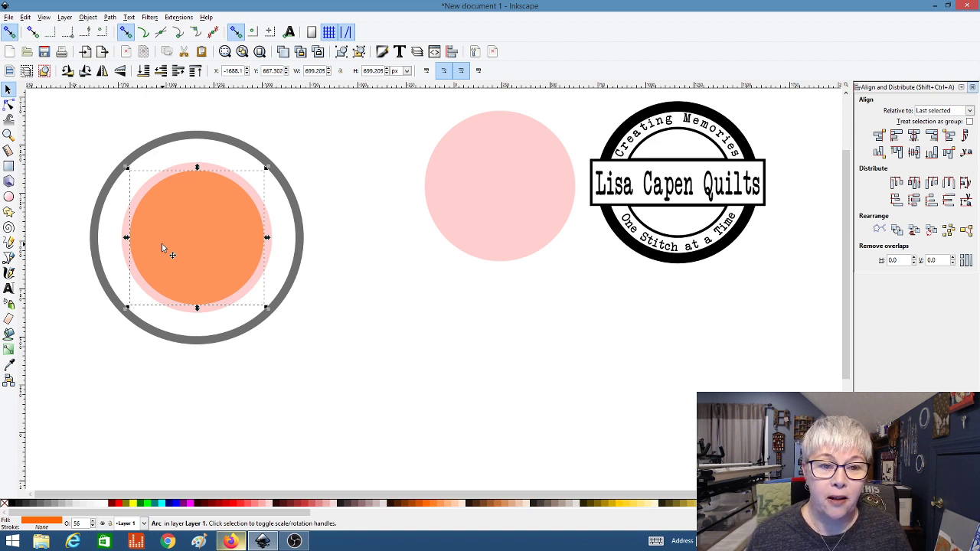
{"action": "key", "text": "shift"}
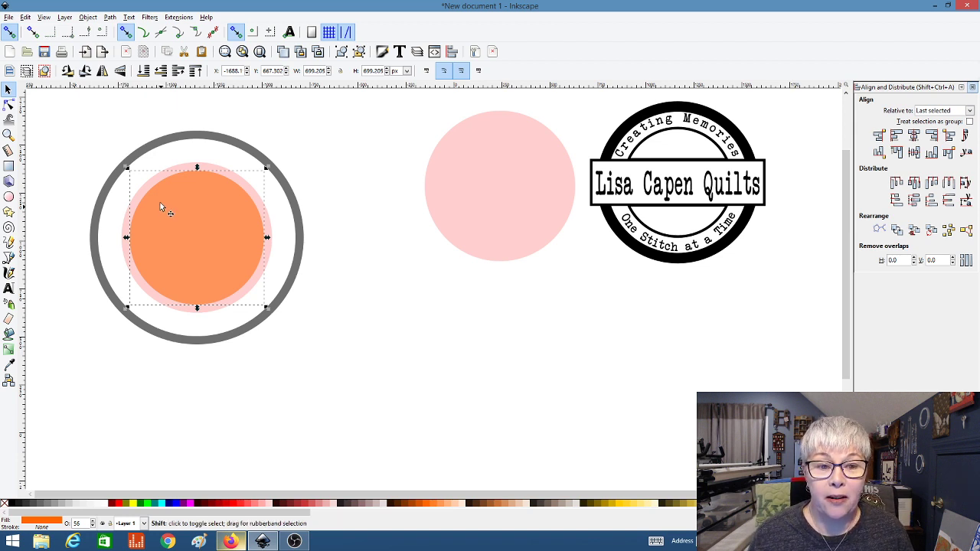
{"action": "left_click", "coordinate": [156, 179], "text": "shift"}
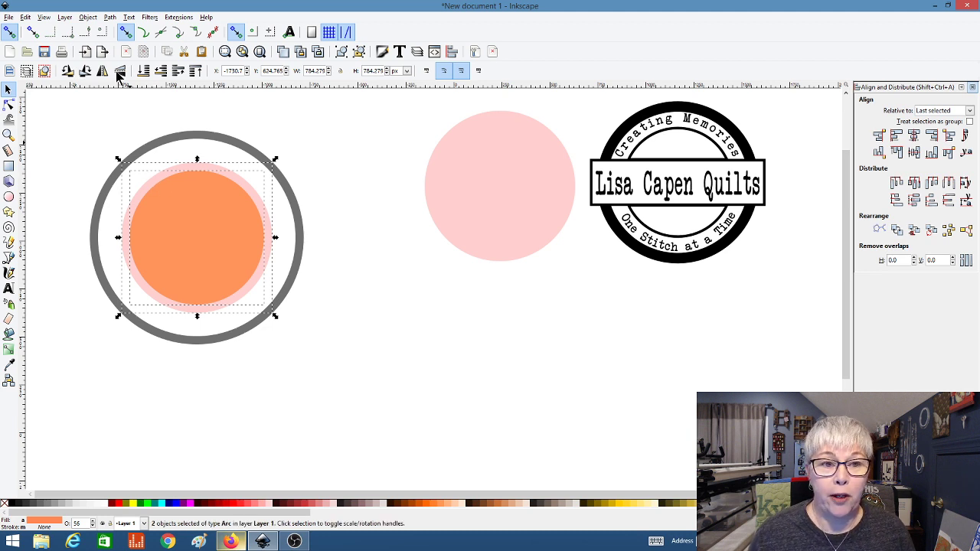
{"action": "left_click", "coordinate": [109, 16]}
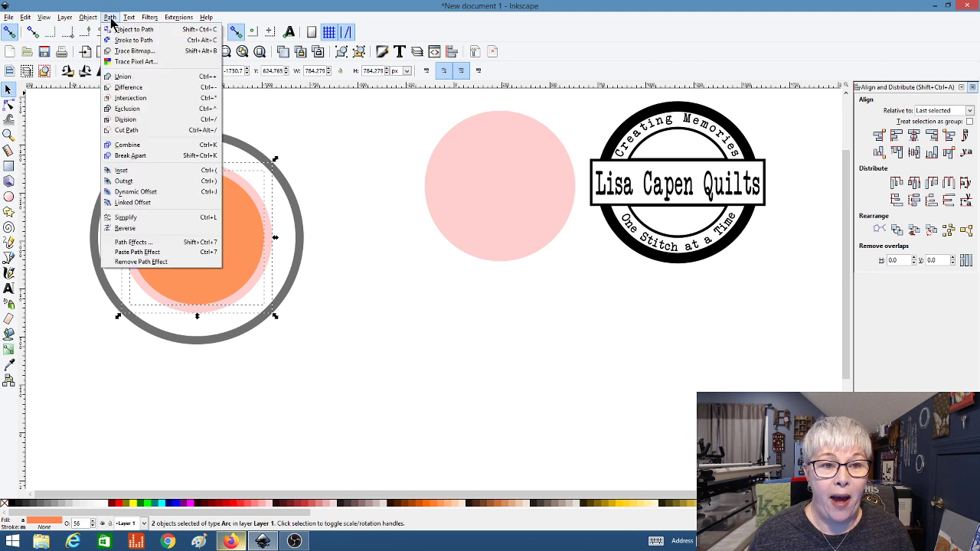
{"action": "left_click", "coordinate": [127, 88]}
{"action": "left_click", "coordinate": [340, 213]}
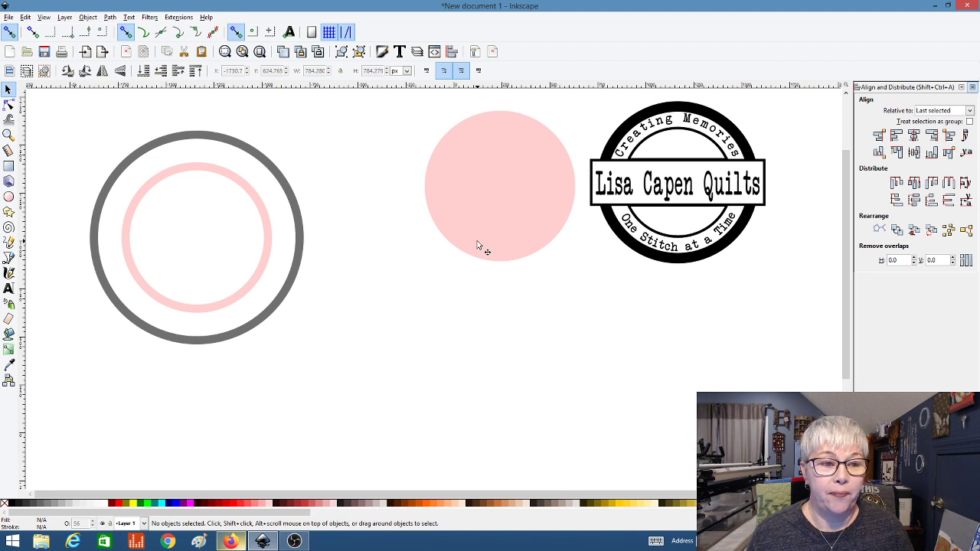
Draw a wide orange rectangle about 1497 by 433 px between the rings and the reference logo
{"action": "left_click", "coordinate": [9, 167]}
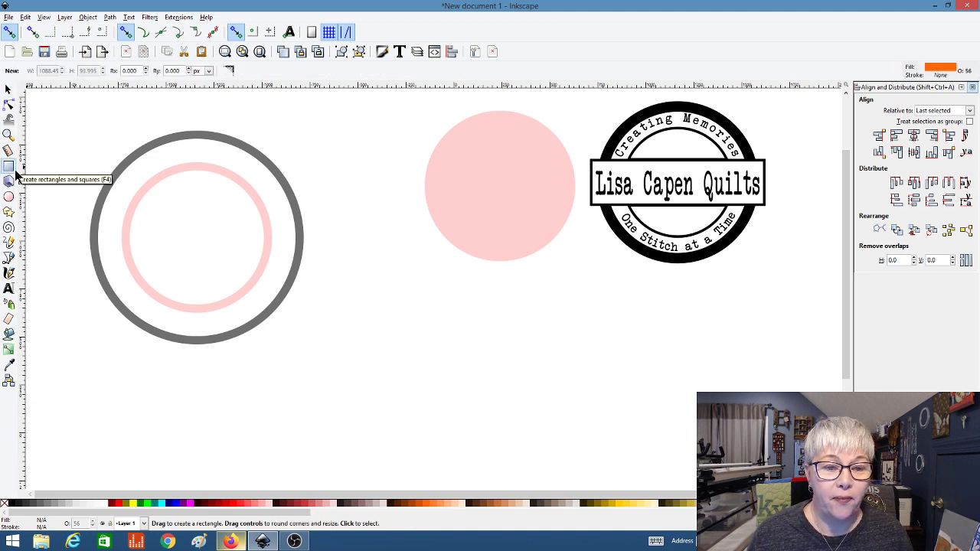
{"action": "mouse_move", "coordinate": [328, 255]}
{"action": "left_mouse_down"}
{"action": "mouse_move", "coordinate": [340, 317]}
{"action": "mouse_move", "coordinate": [614, 338]}
{"action": "left_mouse_up"}
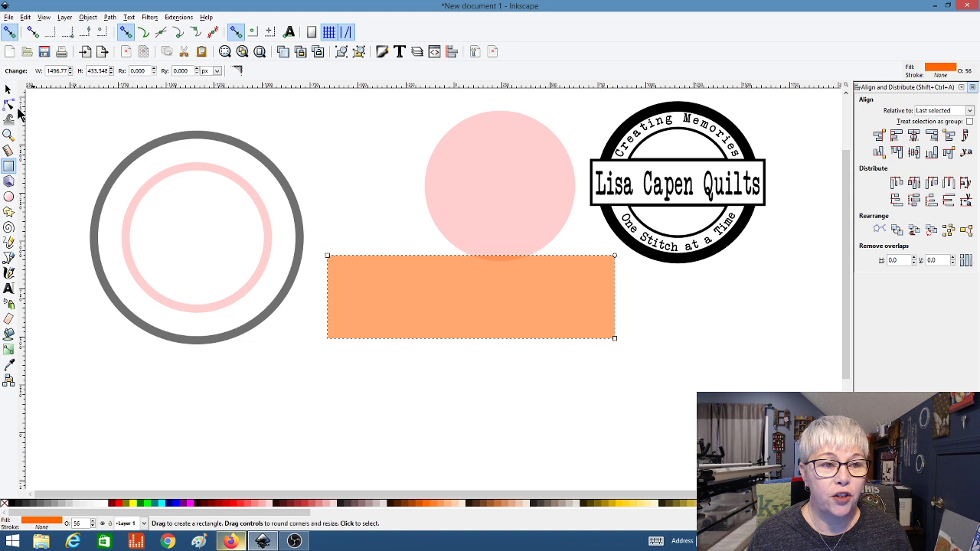
Move the orange rectangle over the rings and center it on the gray ring both horizontally and vertically
{"action": "left_click", "coordinate": [8, 90]}
{"action": "left_click_drag", "start_coordinate": [407, 308], "coordinate": [129, 255]}
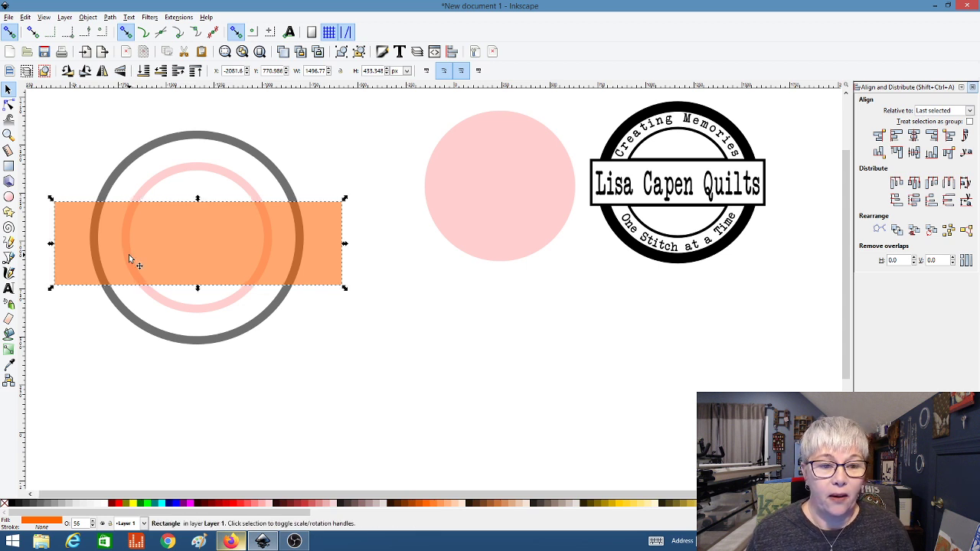
{"action": "left_click", "coordinate": [120, 176], "text": "shift"}
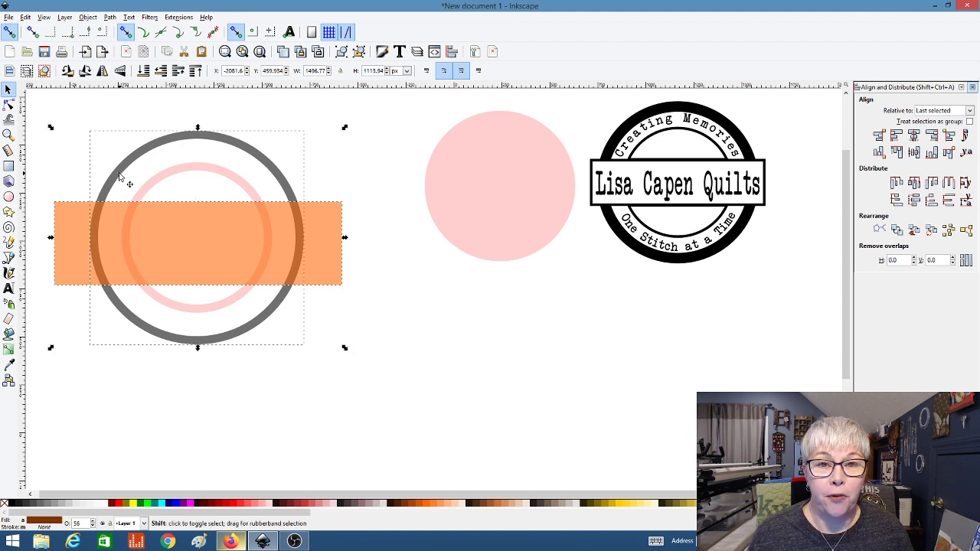
{"action": "left_click", "coordinate": [914, 135]}
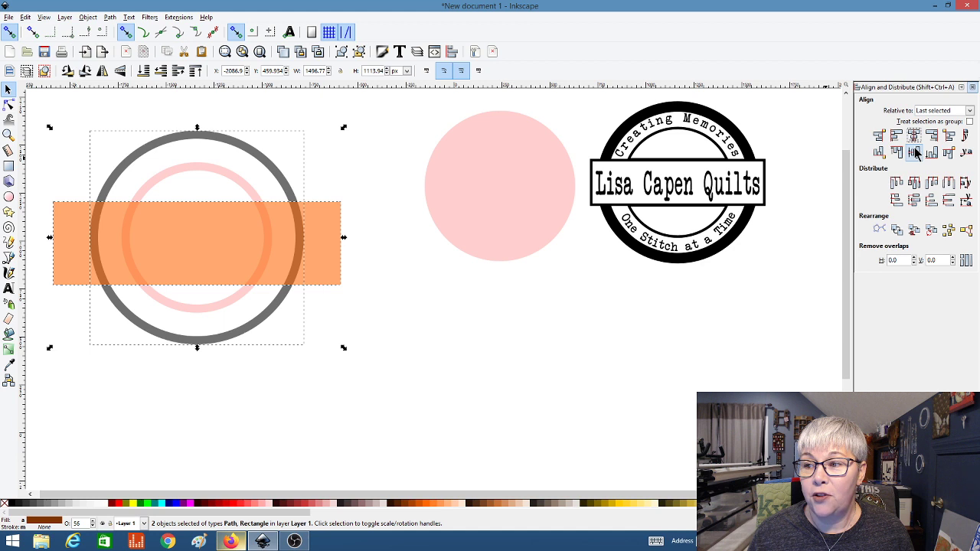
{"action": "left_click", "coordinate": [914, 152]}
{"action": "left_click", "coordinate": [388, 318]}
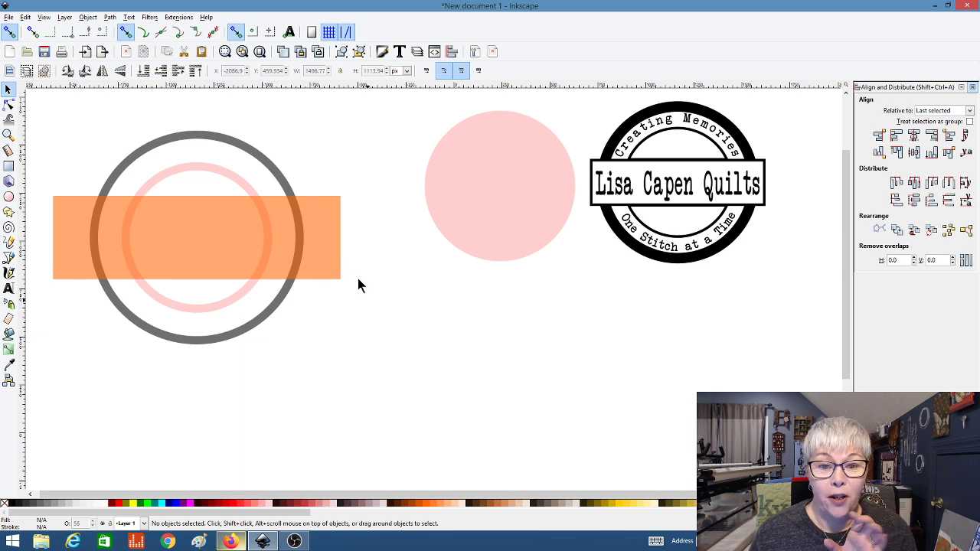
Duplicate the centered orange rectangle and set the copy aside just below the reference logo
{"action": "left_click", "coordinate": [331, 265]}
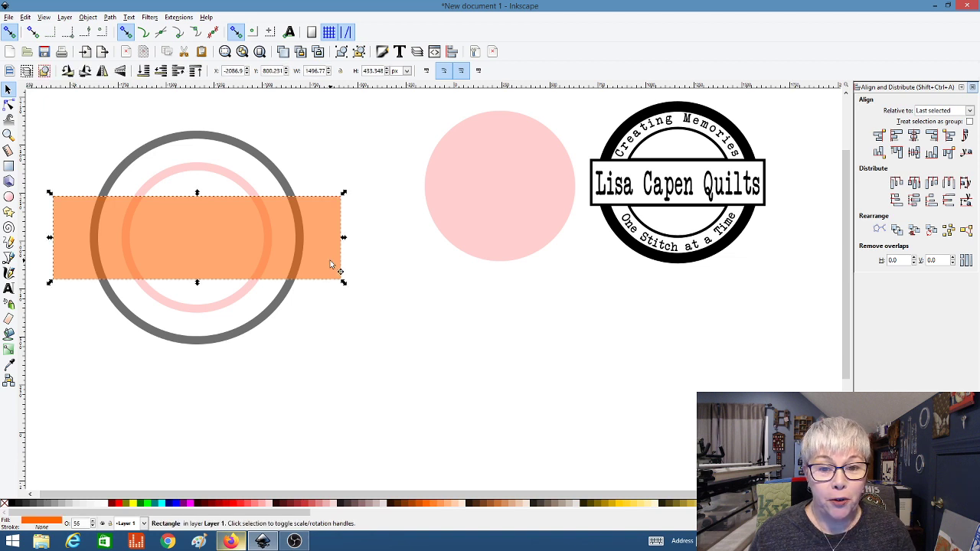
{"action": "left_click", "coordinate": [282, 52]}
{"action": "left_click_drag", "start_coordinate": [272, 222], "coordinate": [695, 322]}
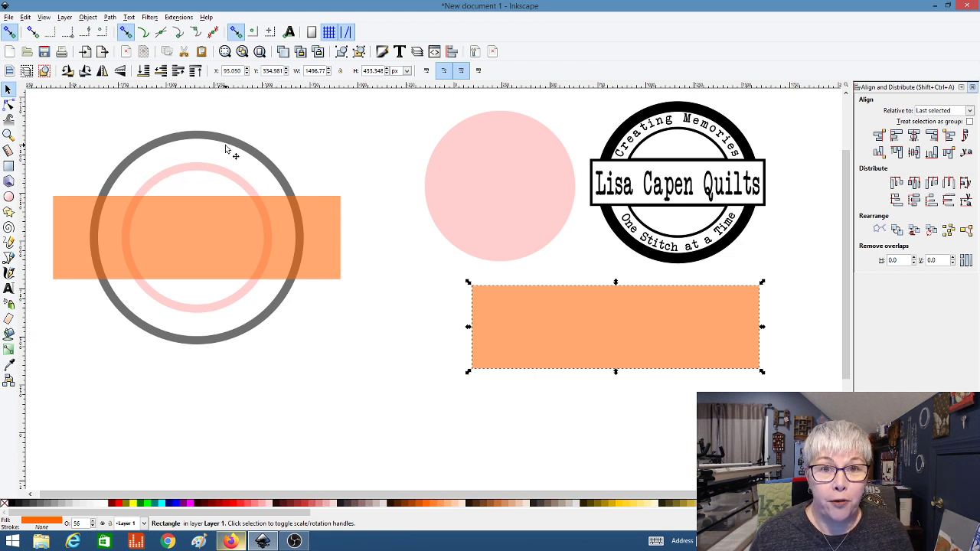
{"action": "left_click", "coordinate": [255, 342]}
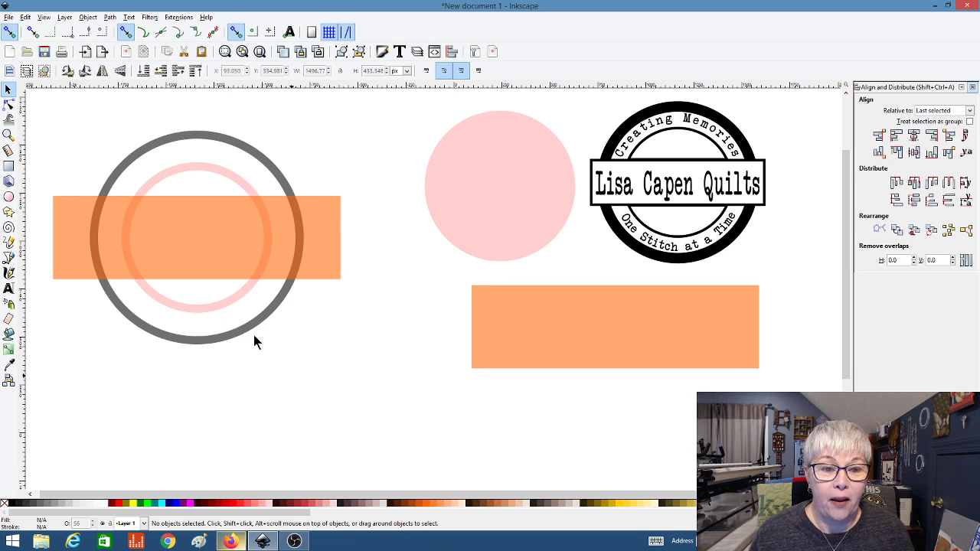
Cut the orange rectangle out of the inner pink ring with Difference, splitting it into upper and lower arcs
{"action": "left_click", "coordinate": [180, 241]}
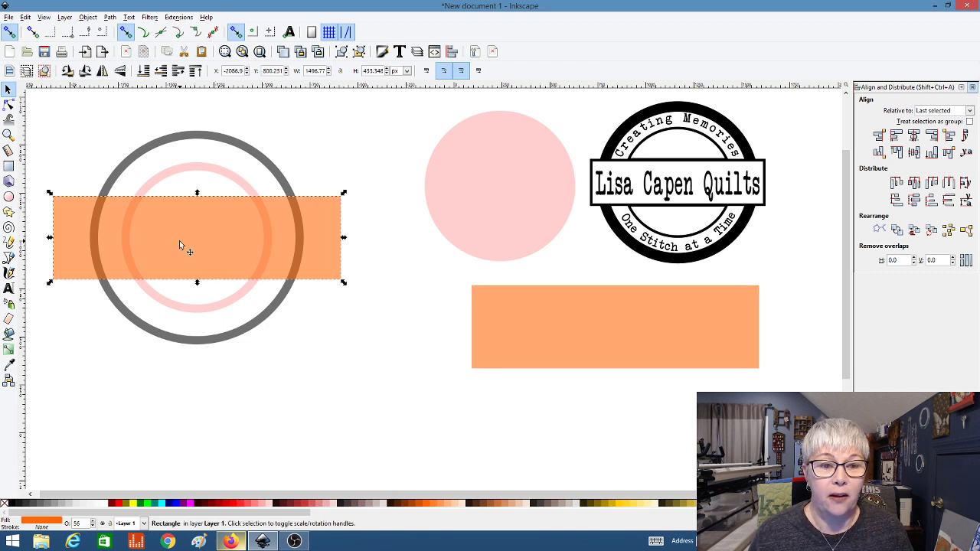
{"action": "key", "text": "shift"}
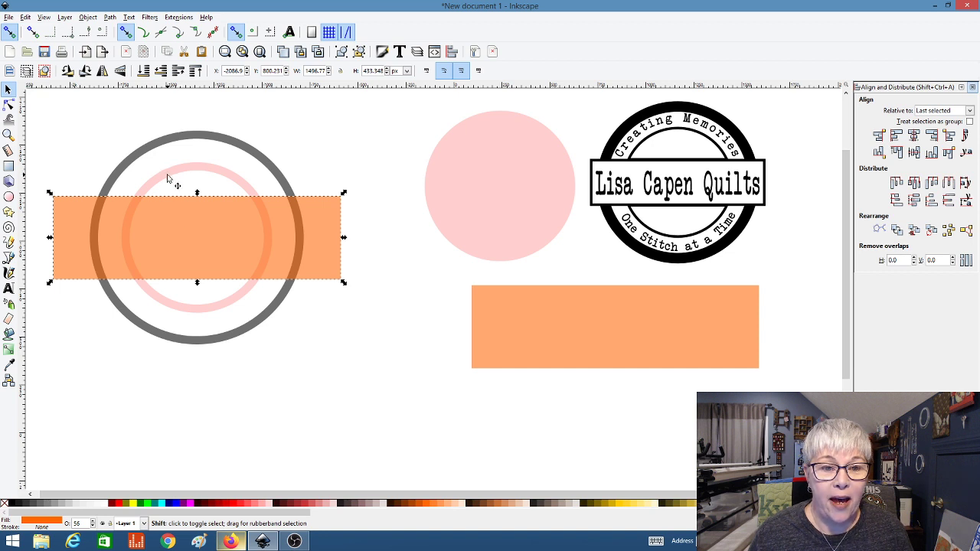
{"action": "left_click", "coordinate": [167, 175], "text": "shift"}
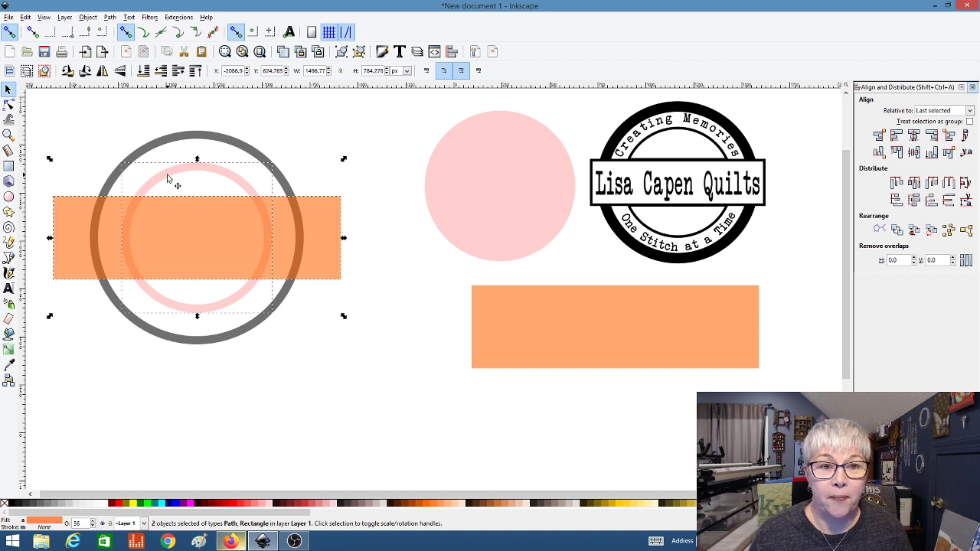
{"action": "left_click", "coordinate": [109, 18]}
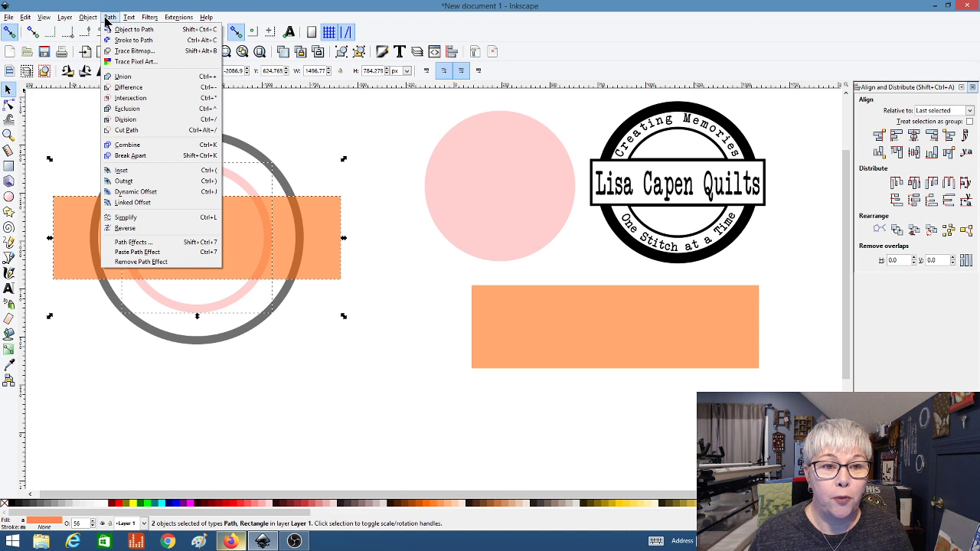
{"action": "left_click", "coordinate": [125, 90]}
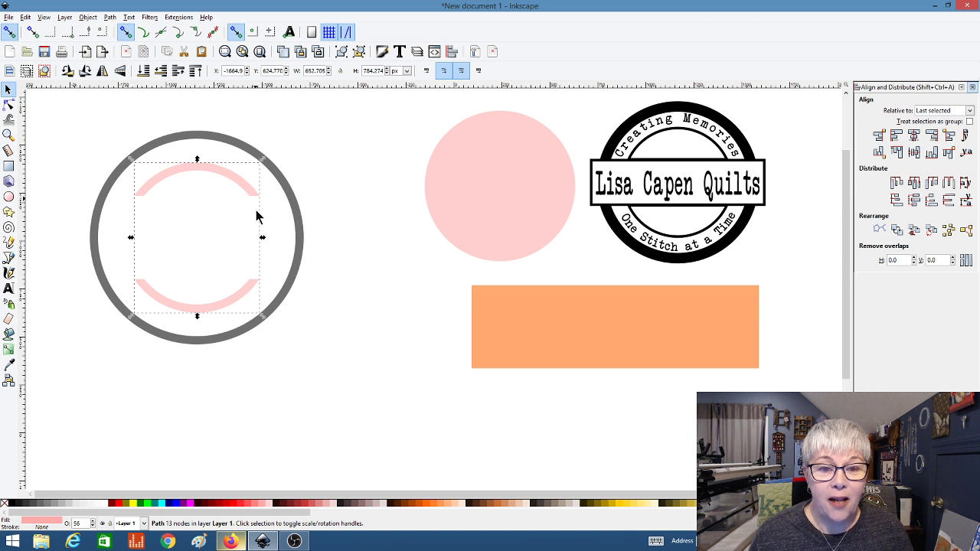
{"action": "left_click", "coordinate": [333, 351]}
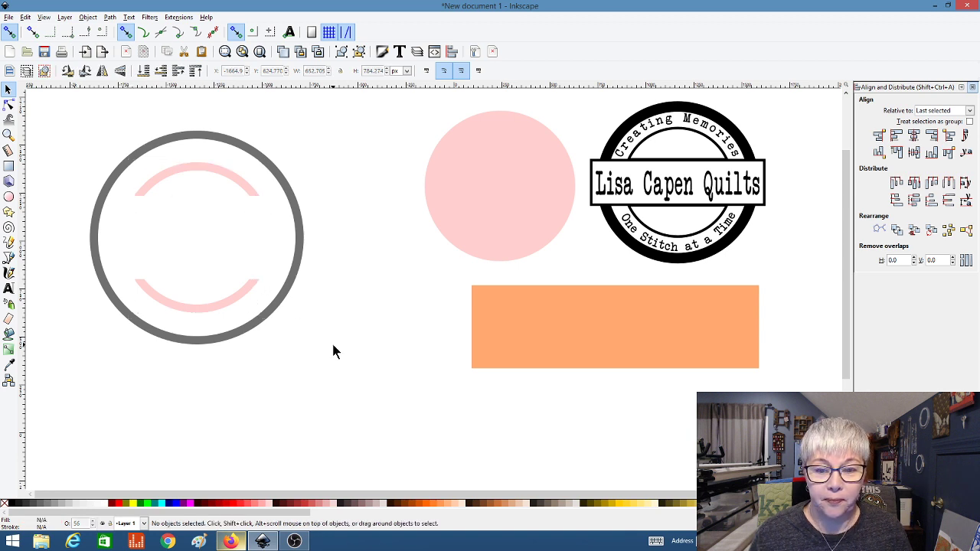
Duplicate the spare orange rectangle and center the copy on the gray ring both horizontally and vertically
{"action": "left_click", "coordinate": [499, 336]}
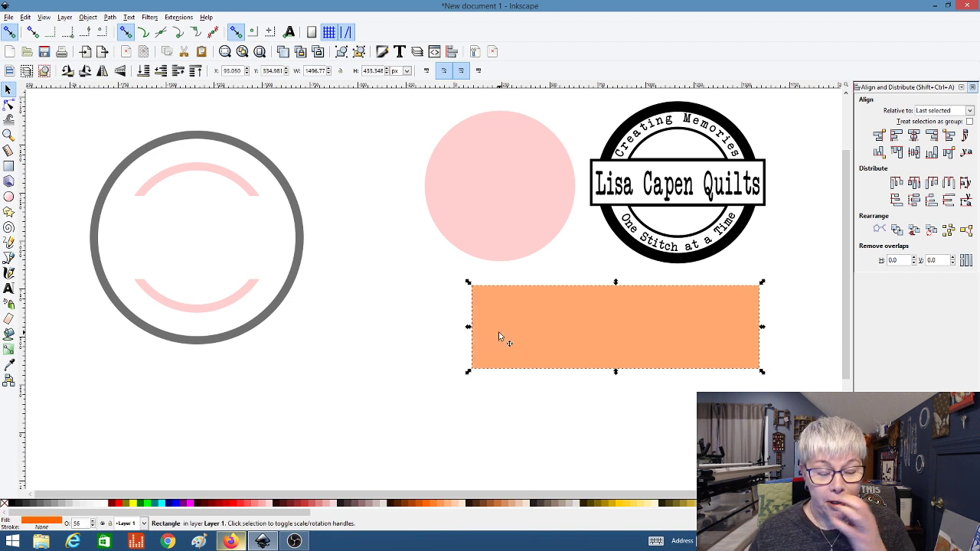
{"action": "left_click", "coordinate": [281, 52]}
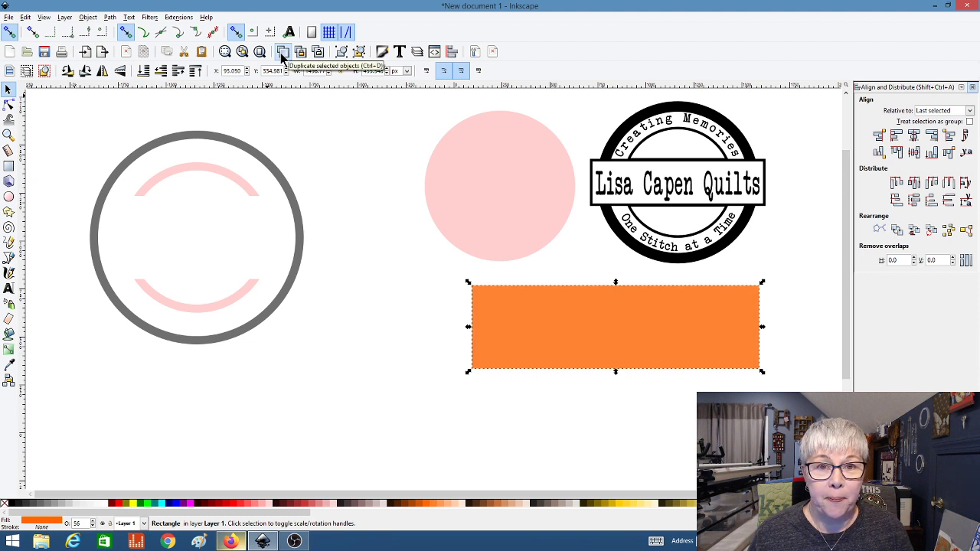
{"action": "left_click", "coordinate": [173, 144], "text": "shift"}
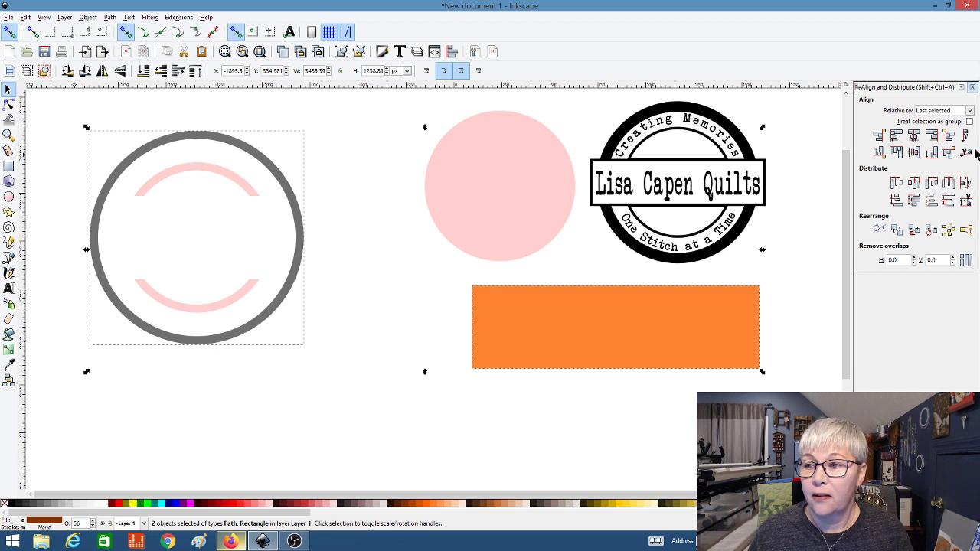
{"action": "left_click", "coordinate": [914, 136]}
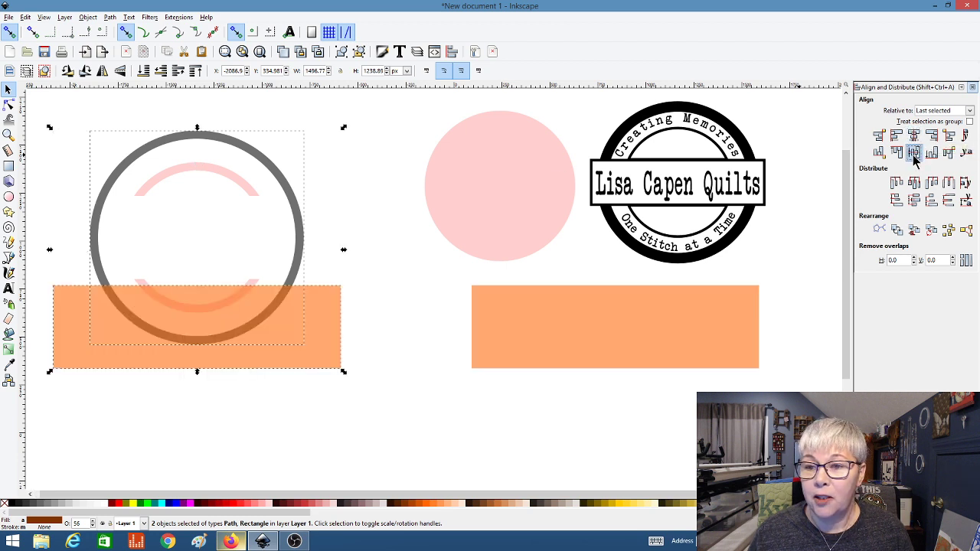
{"action": "left_click", "coordinate": [914, 152]}
{"action": "left_click", "coordinate": [281, 386]}
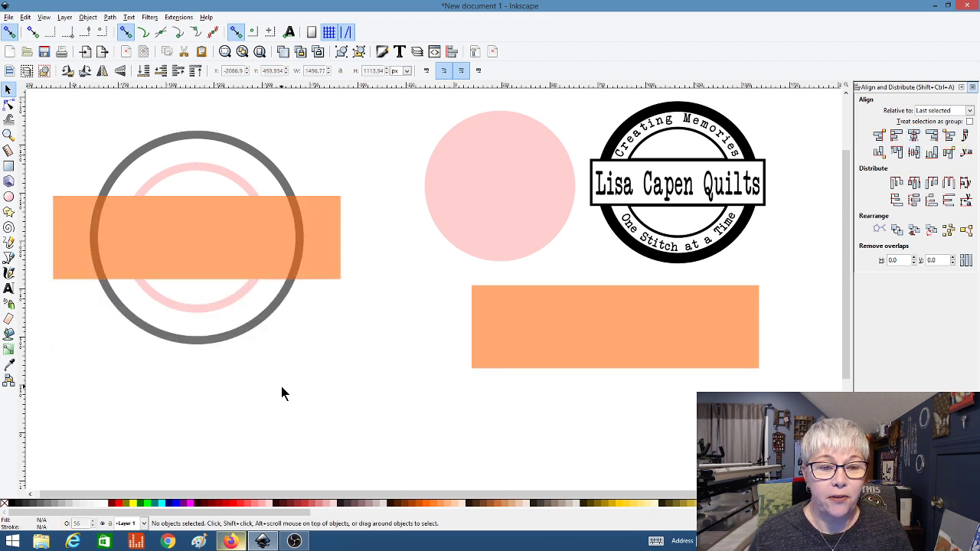
Cut the centered orange rectangle out of the outer gray ring with Difference
{"action": "left_click", "coordinate": [187, 255]}
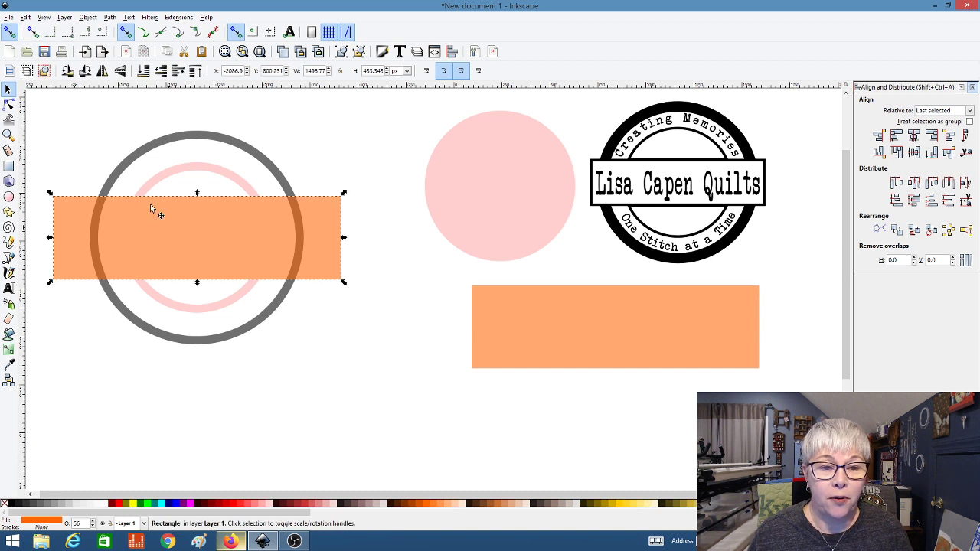
{"action": "left_click", "coordinate": [130, 163], "text": "shift"}
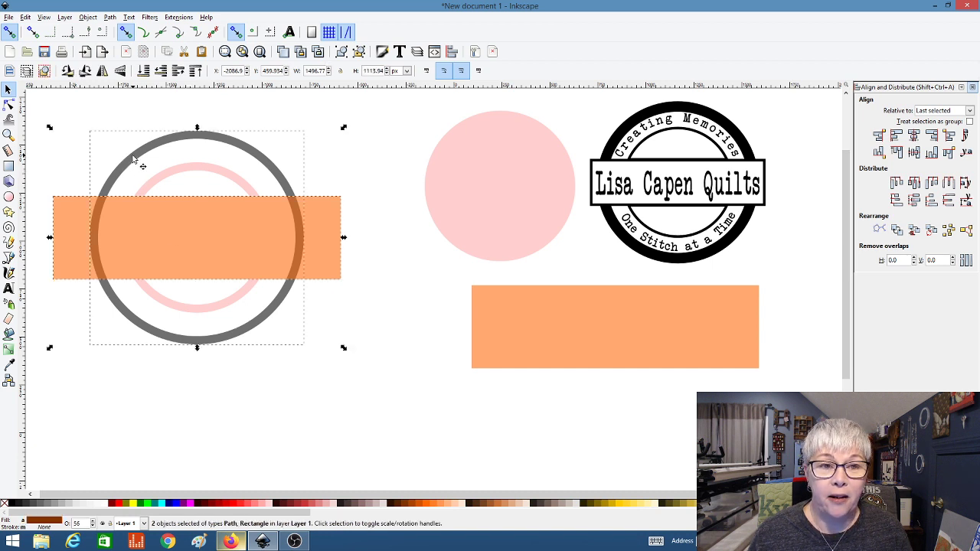
{"action": "left_click", "coordinate": [110, 17]}
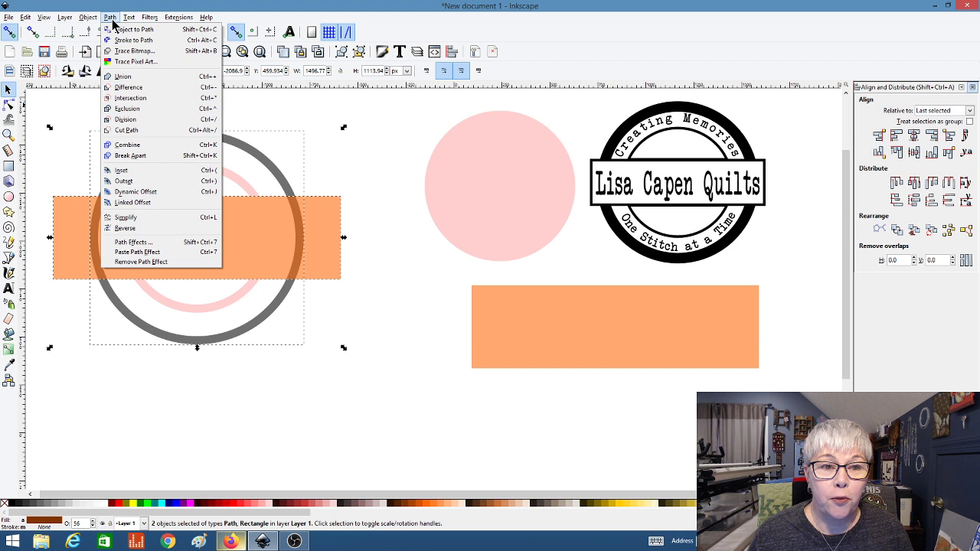
{"action": "left_click", "coordinate": [121, 87]}
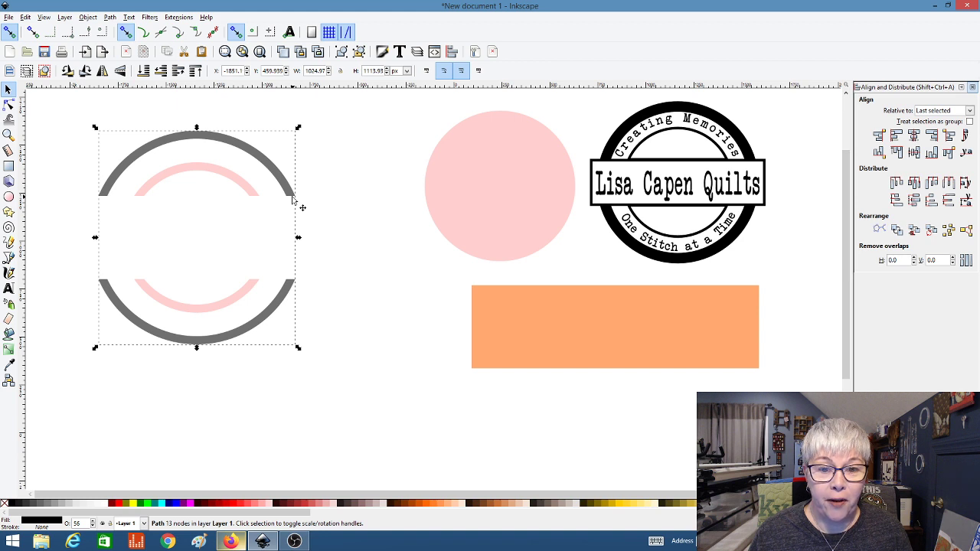
{"action": "left_click", "coordinate": [335, 311]}
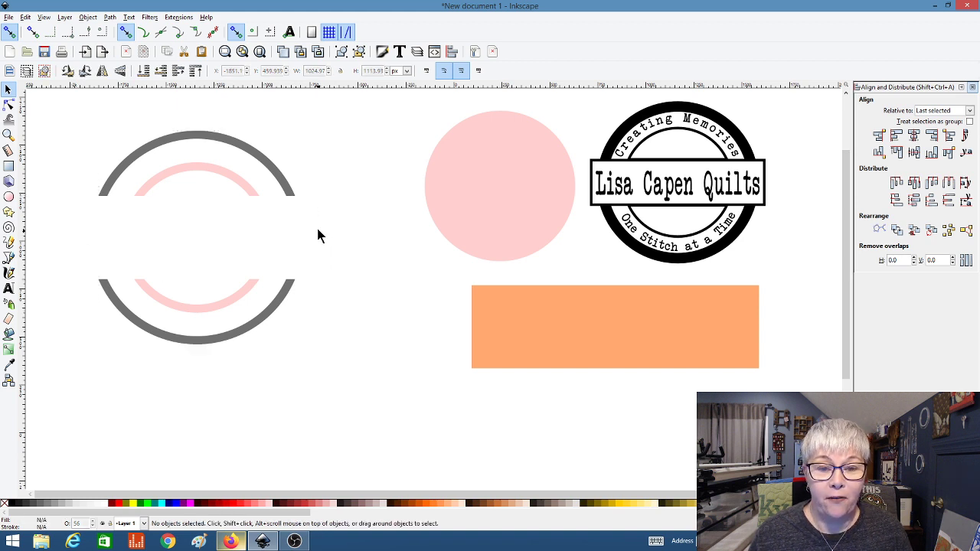
Center the remaining orange rectangle on the split gray ring in both directions so it fills the banner gap
{"action": "left_click", "coordinate": [532, 341]}
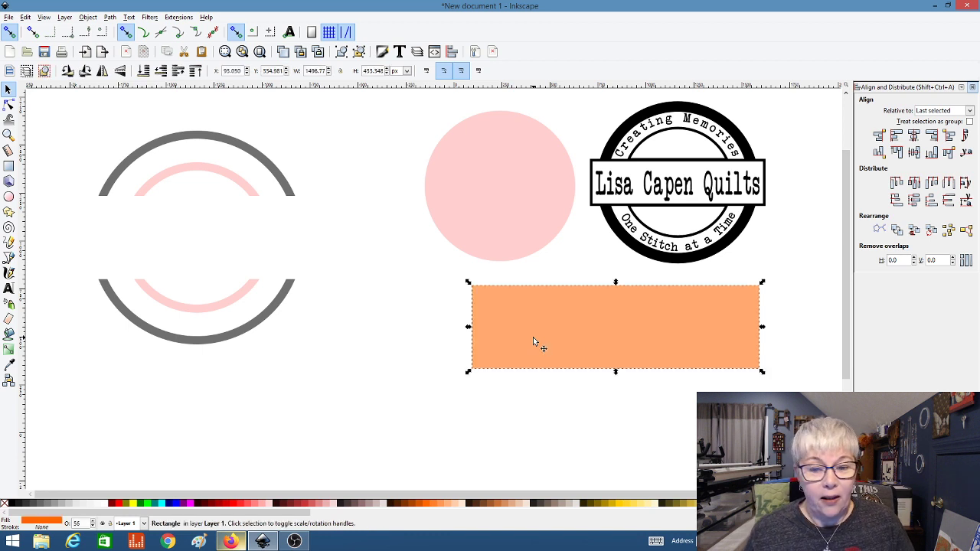
{"action": "left_click_drag", "start_coordinate": [533, 338], "coordinate": [402, 344]}
{"action": "left_click", "coordinate": [127, 164], "text": "shift"}
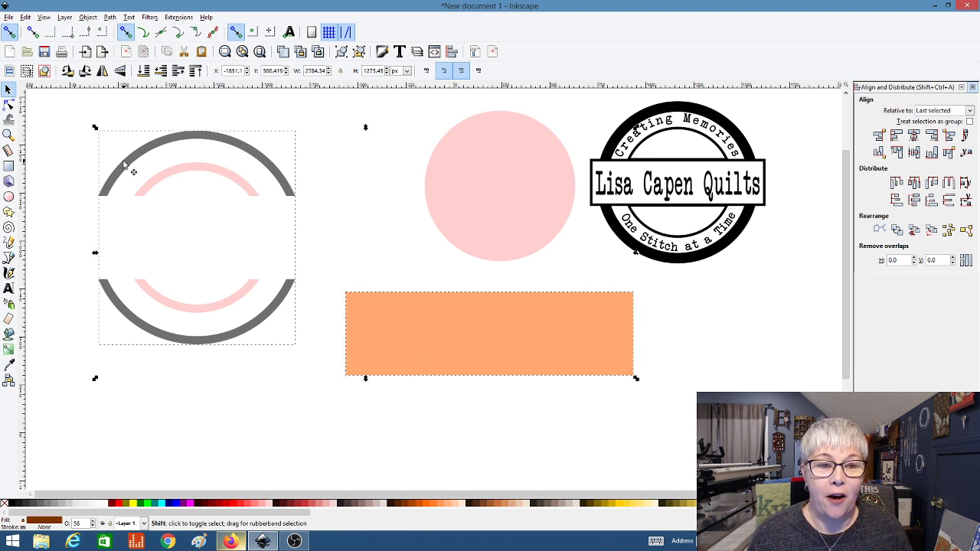
{"action": "left_click", "coordinate": [915, 152]}
{"action": "left_click", "coordinate": [914, 135]}
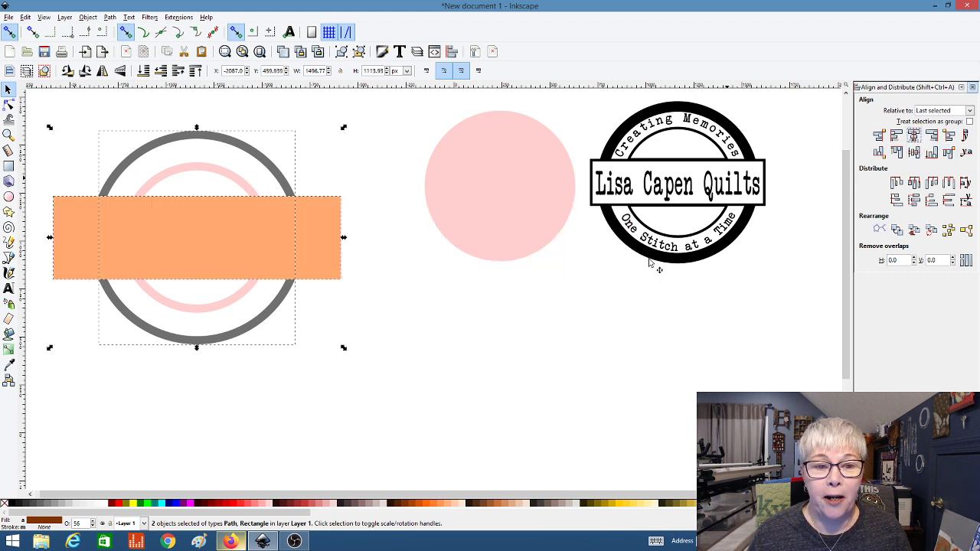
{"action": "left_click", "coordinate": [378, 395]}
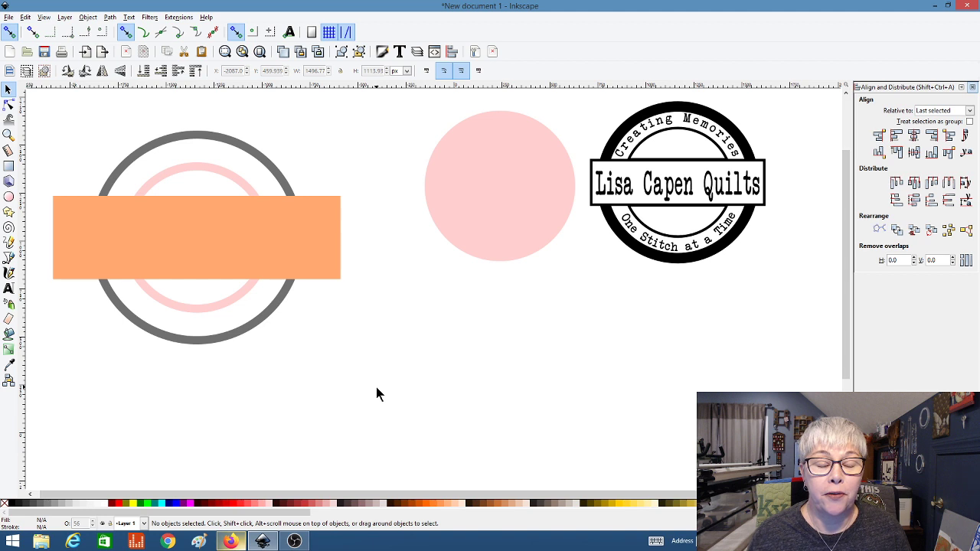
Duplicate the orange banner rectangle in place and fill the copy with Fuchsia (#FF00FF)
{"action": "left_click", "coordinate": [246, 238]}
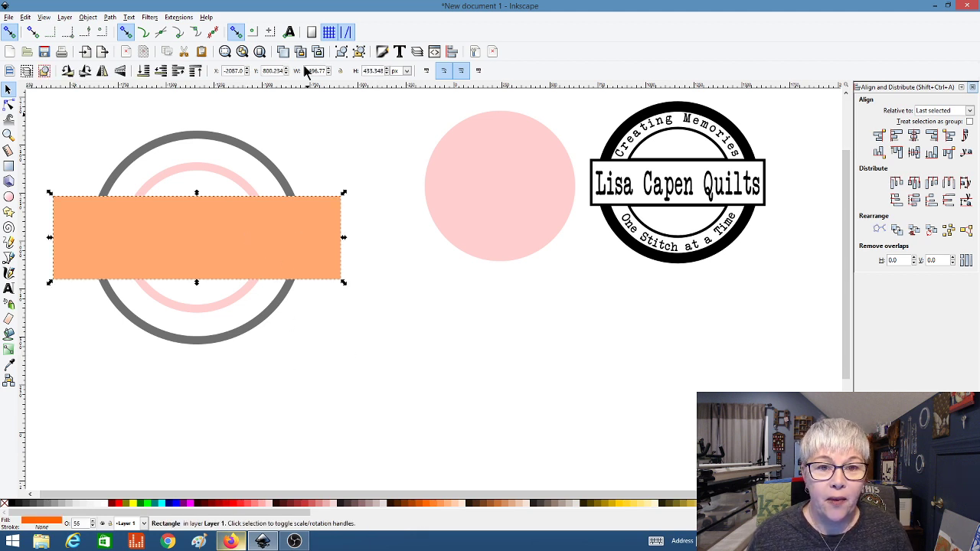
{"action": "left_click", "coordinate": [284, 52]}
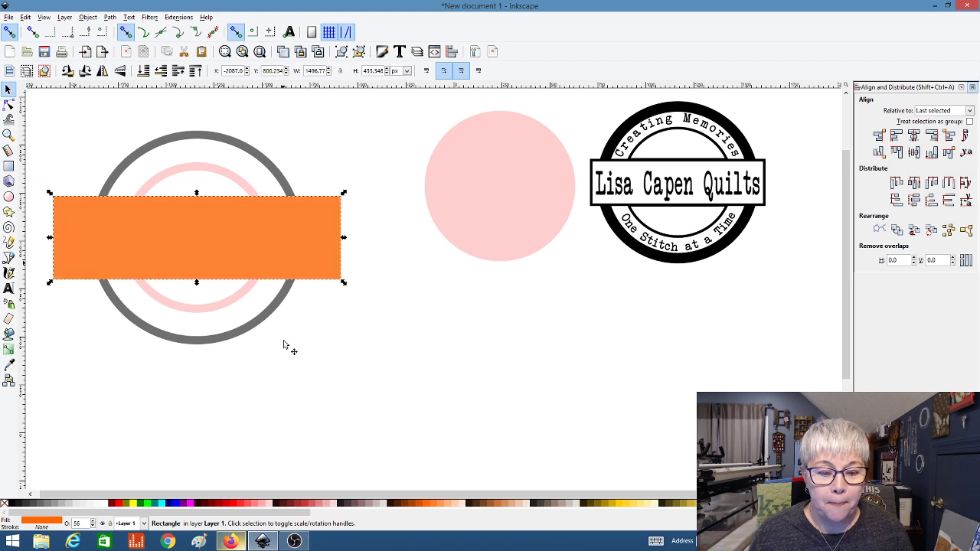
{"action": "left_click", "coordinate": [191, 504]}
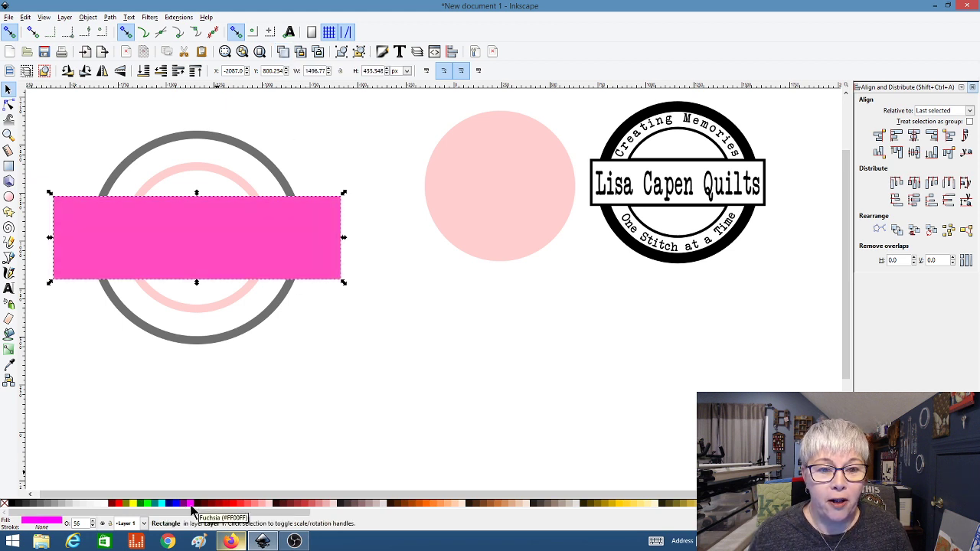
{"action": "left_click", "coordinate": [205, 404]}
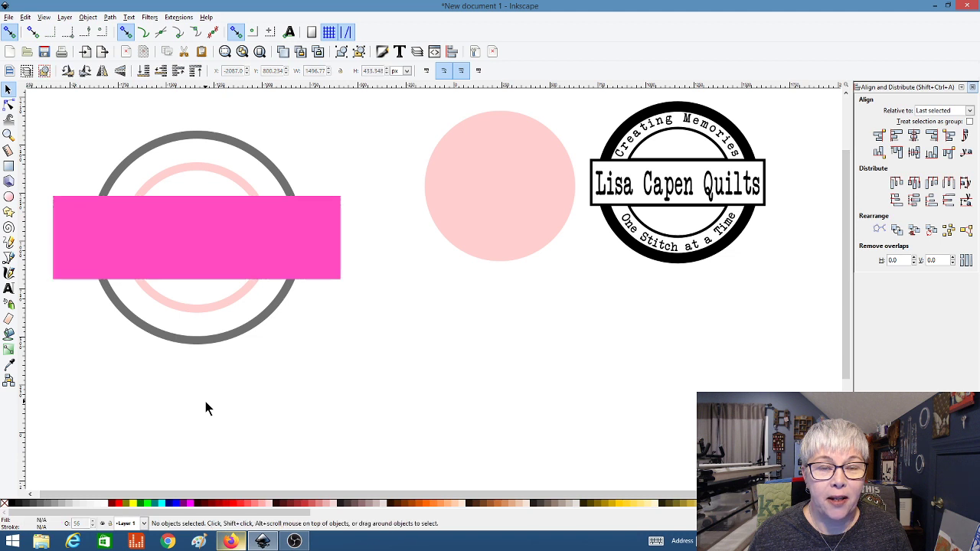
Shrink the fuchsia rectangle proportionally to about 1414 by 409 px and center it on the orange rectangle in both directions
{"action": "left_click", "coordinate": [240, 251]}
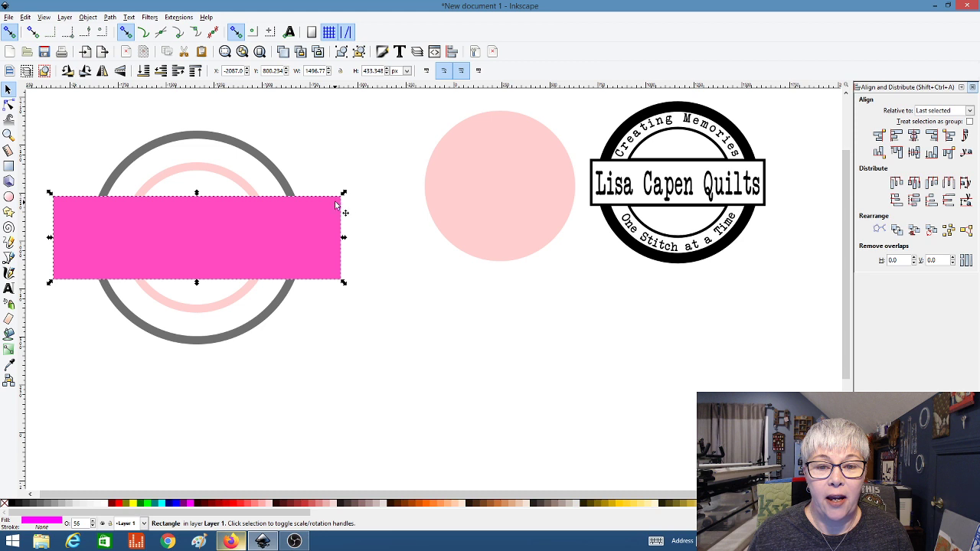
{"action": "left_click_drag", "start_coordinate": [343, 194], "coordinate": [336, 198]}
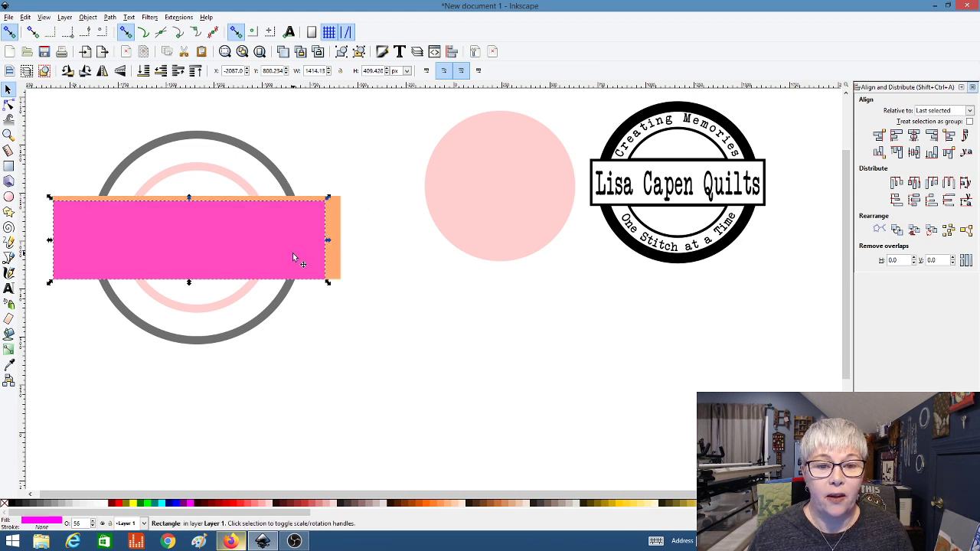
{"action": "left_click", "coordinate": [334, 221], "text": "shift"}
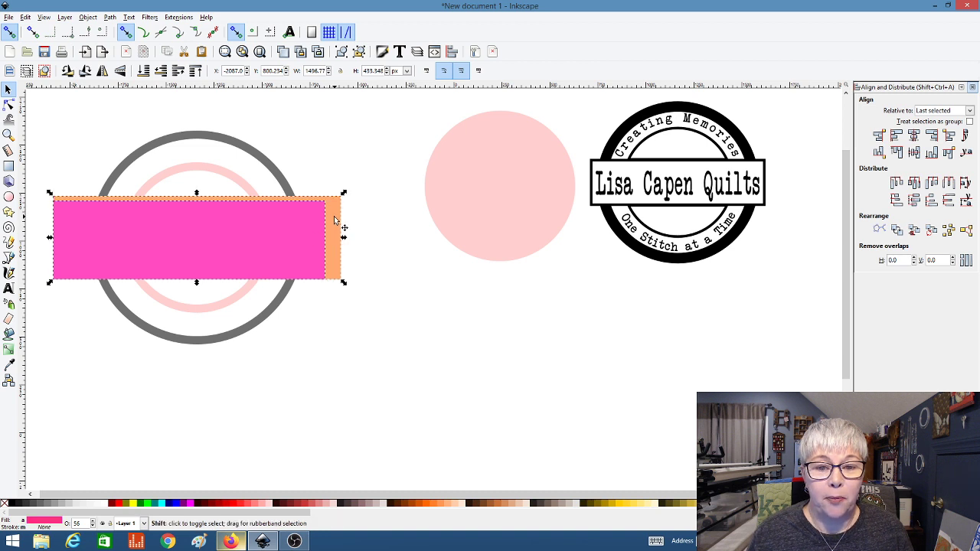
{"action": "left_click", "coordinate": [914, 151]}
{"action": "left_click", "coordinate": [913, 136]}
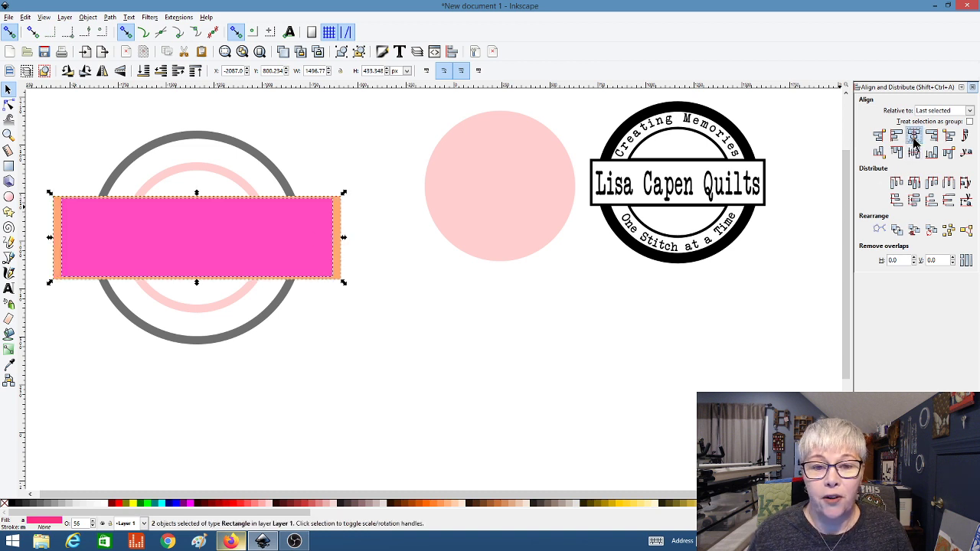
Cut the fuchsia rectangle out of the orange rectangle to leave a hollow orange banner frame
{"action": "left_click", "coordinate": [466, 301]}
{"action": "left_click", "coordinate": [278, 242]}
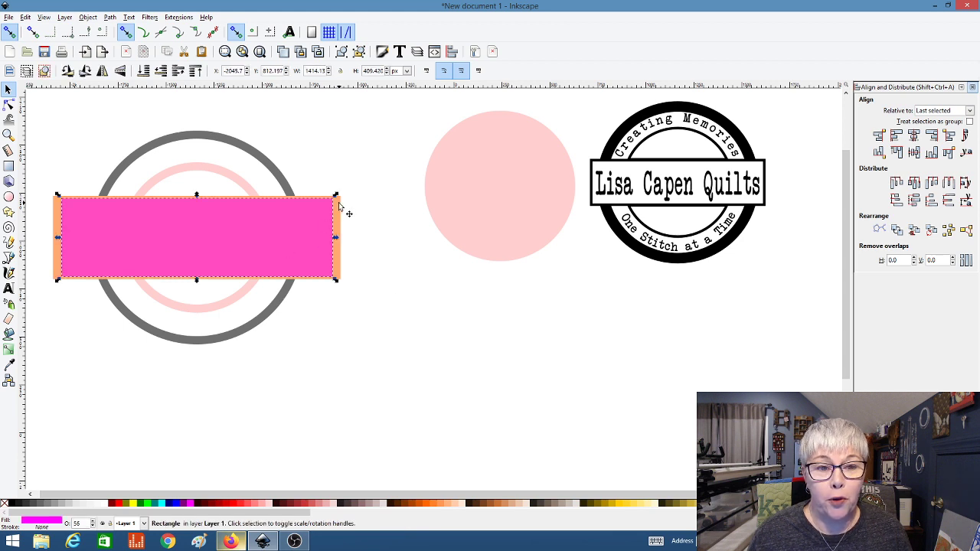
{"action": "key", "text": "shift"}
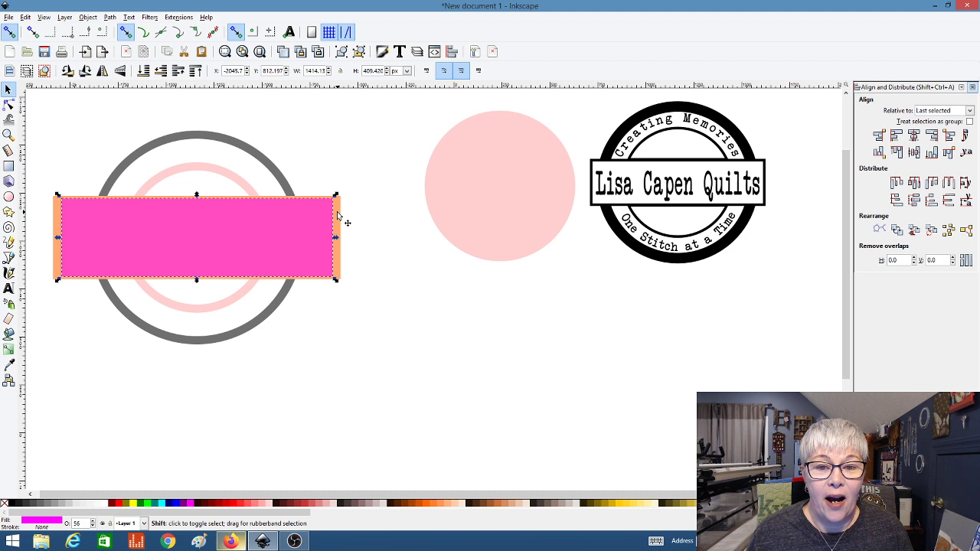
{"action": "left_click", "coordinate": [338, 217], "text": "shift"}
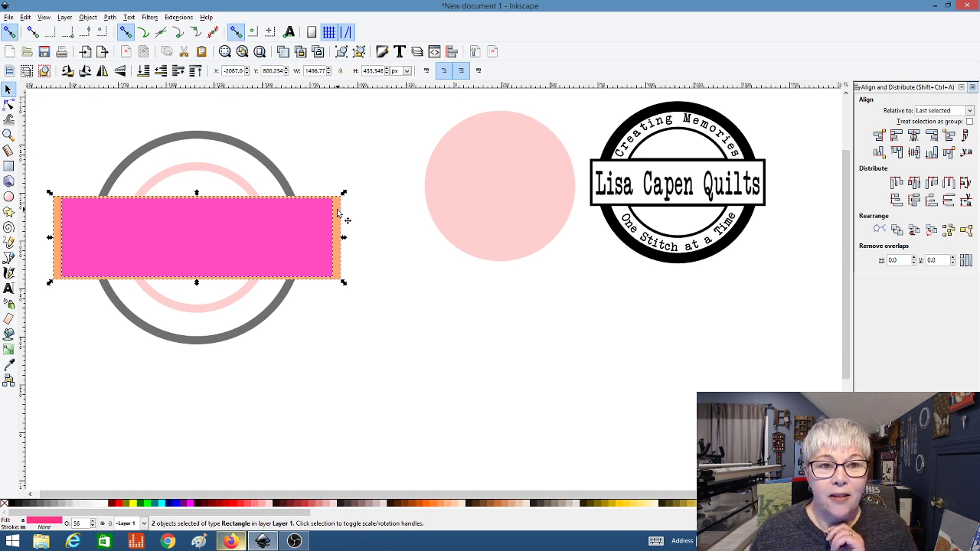
{"action": "left_click", "coordinate": [108, 18]}
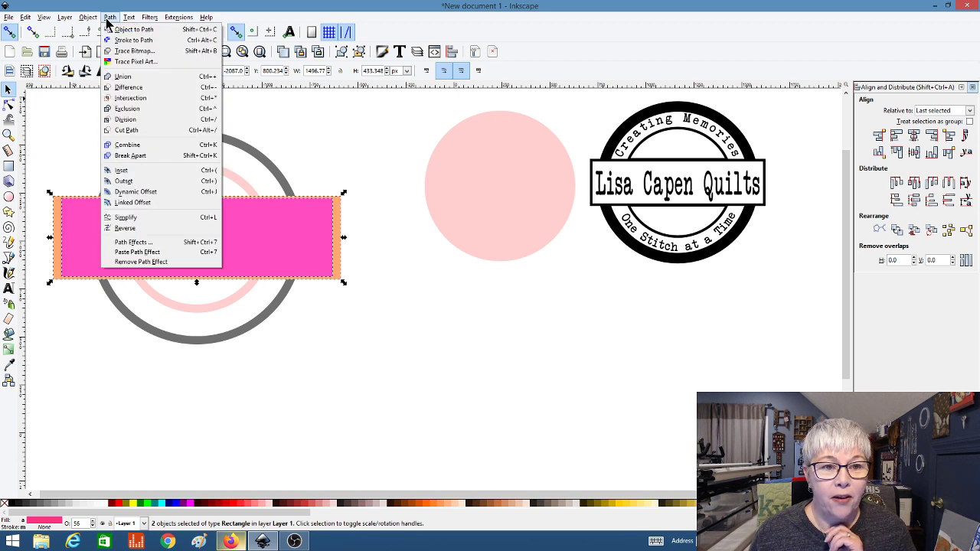
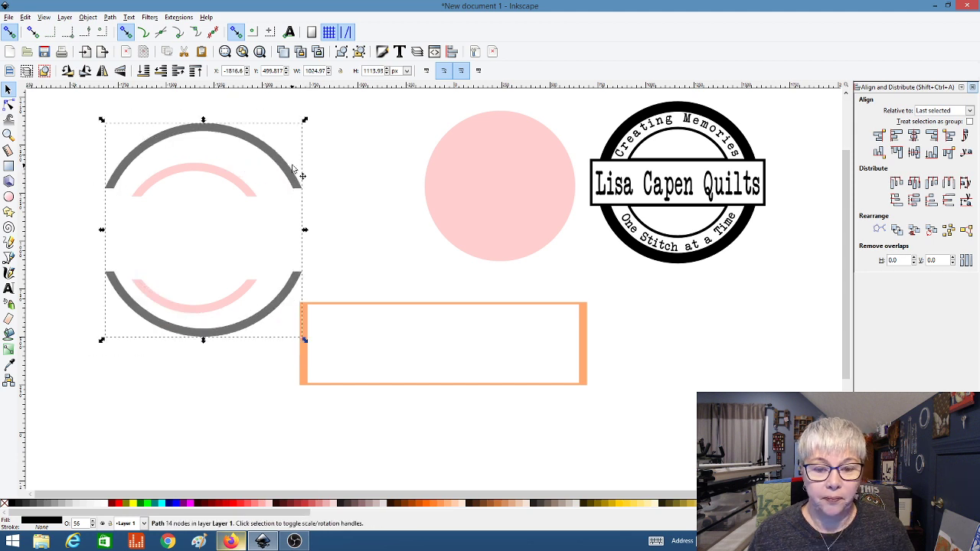
Center the orange banner frame and the split pink ring on the split gray ring in both directions
{"action": "left_click", "coordinate": [352, 306]}
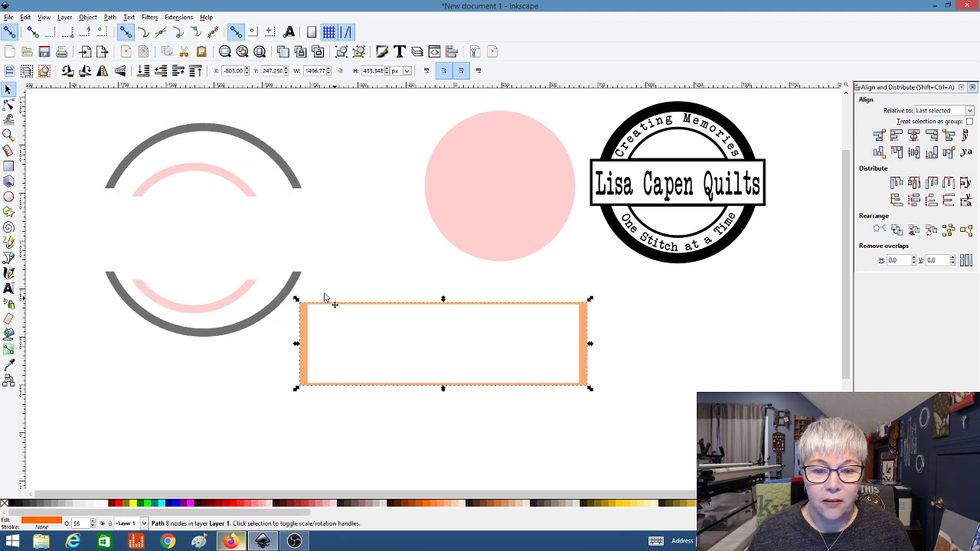
{"action": "left_click", "coordinate": [219, 182], "text": "shift"}
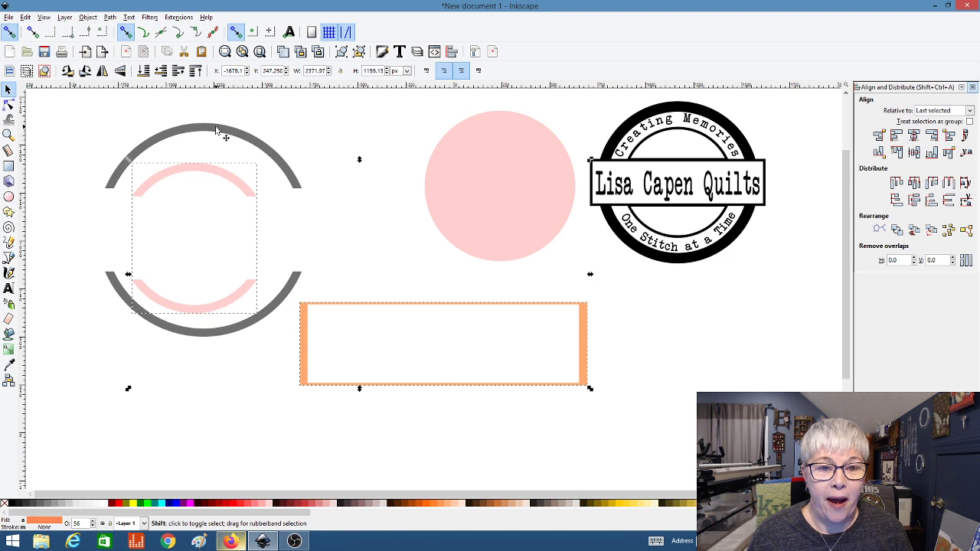
{"action": "left_click", "coordinate": [218, 132], "text": "shift"}
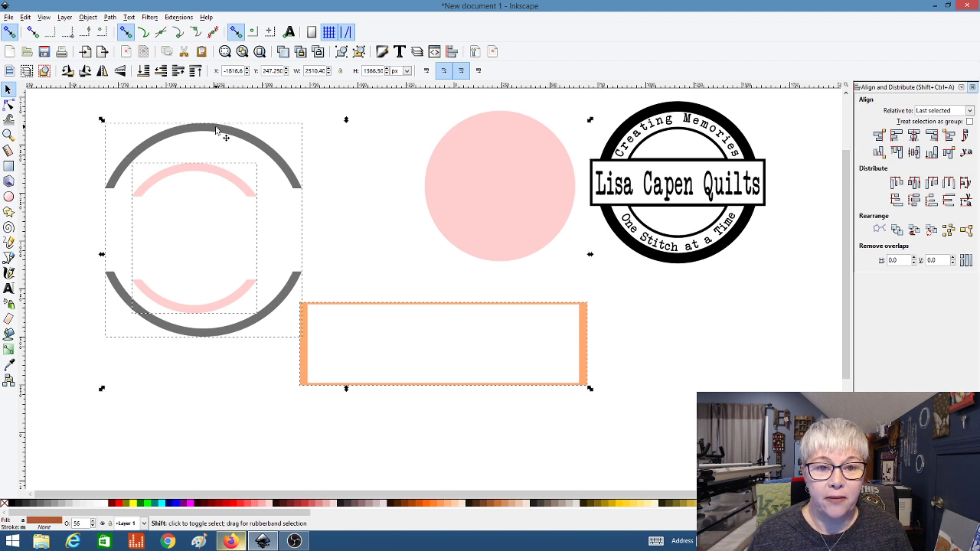
{"action": "left_click", "coordinate": [914, 135]}
{"action": "left_click", "coordinate": [914, 152]}
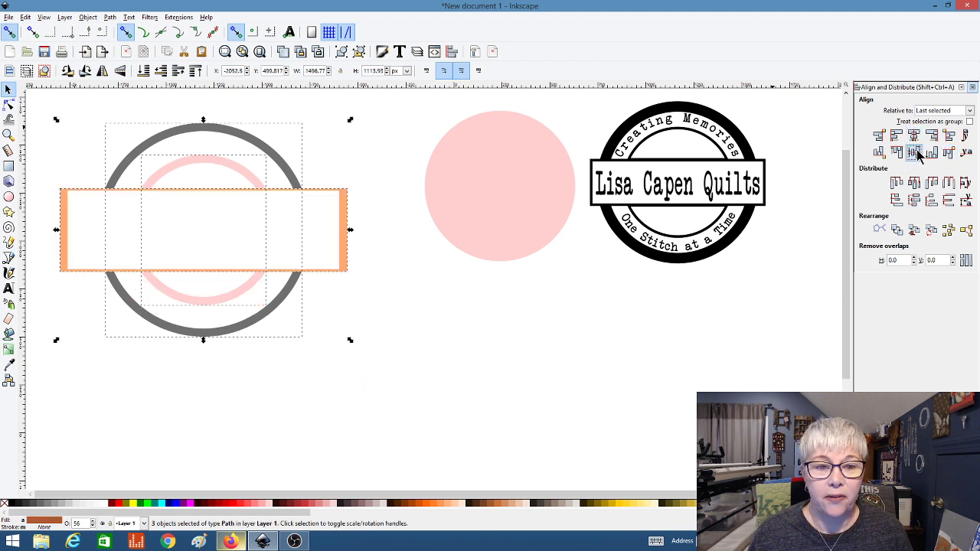
{"action": "left_click", "coordinate": [407, 341]}
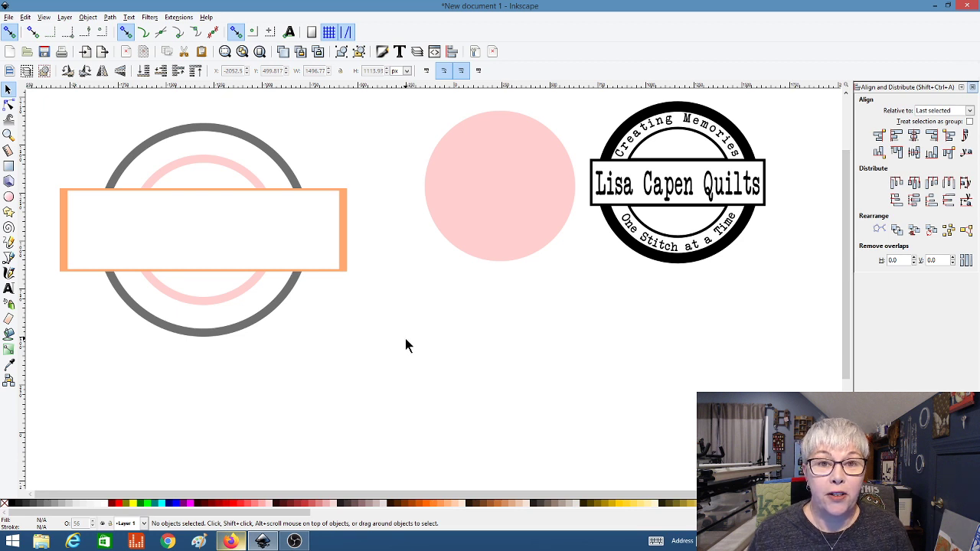
Merge the orange banner frame and the pink inner ring into one path with Union
{"action": "left_click", "coordinate": [344, 261]}
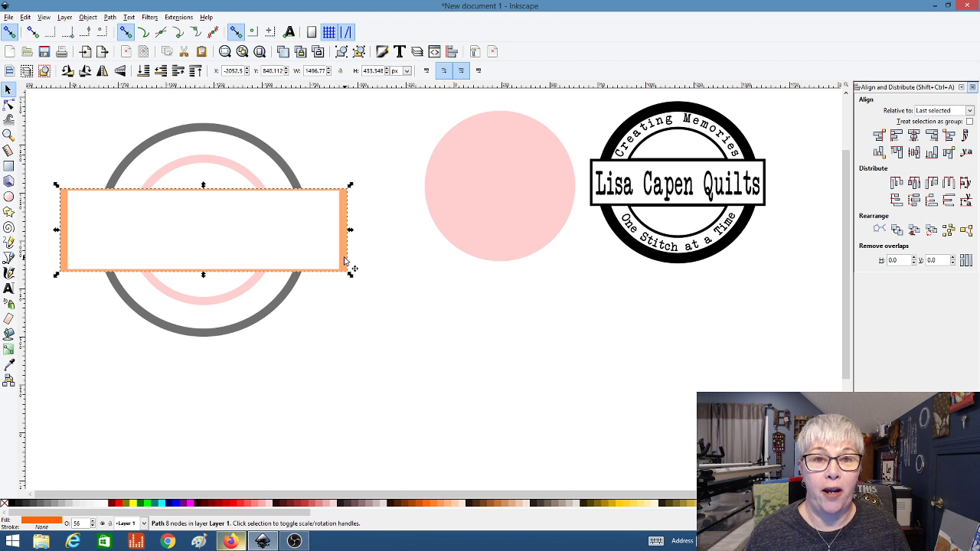
{"action": "left_click", "coordinate": [200, 164], "text": "shift"}
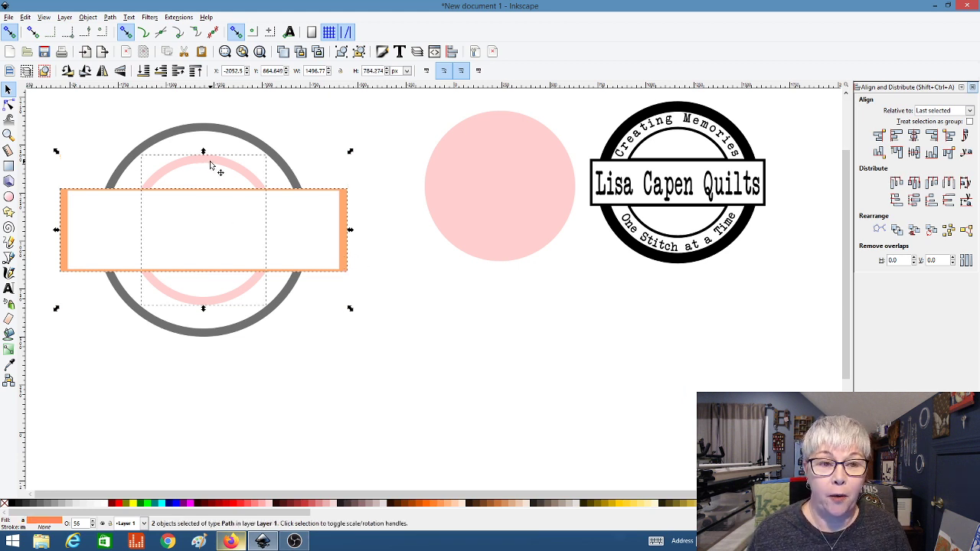
{"action": "left_click", "coordinate": [110, 17]}
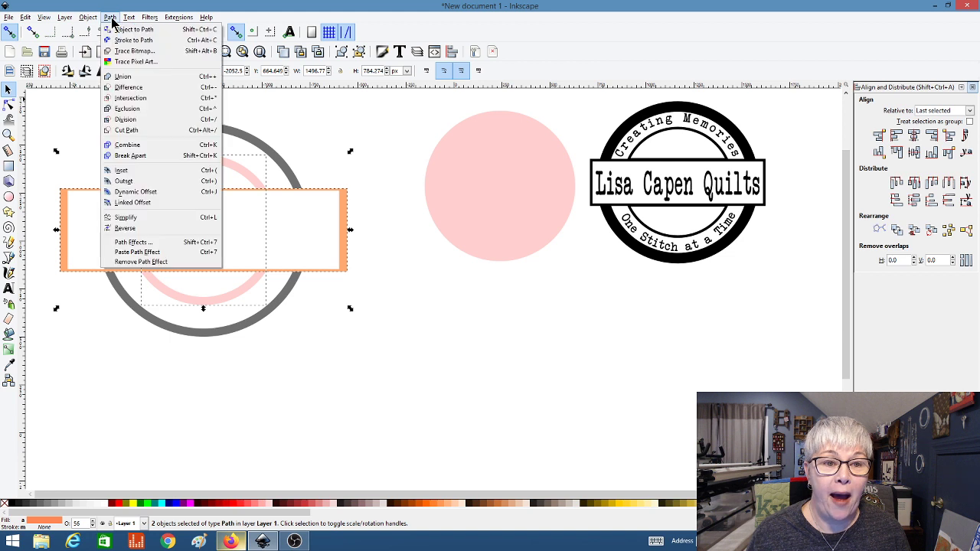
{"action": "left_click", "coordinate": [129, 77]}
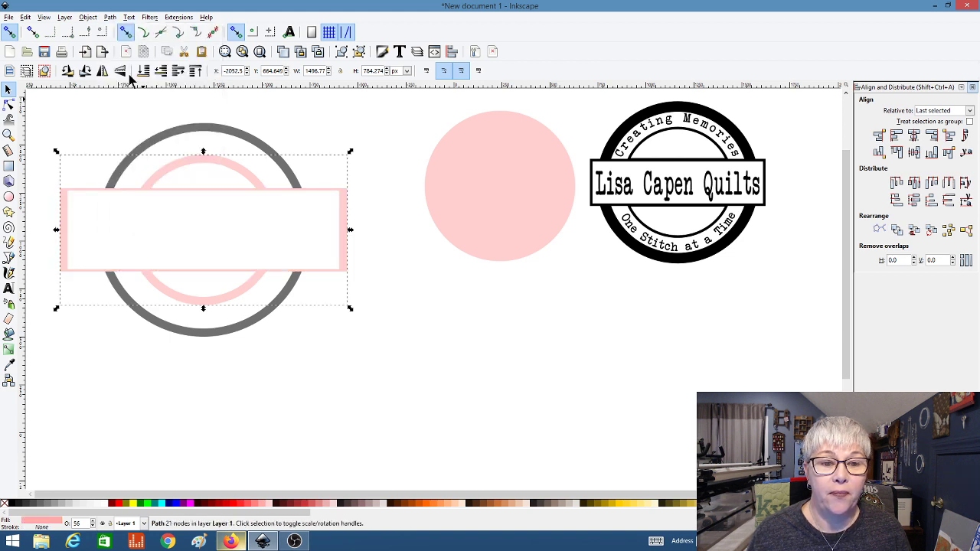
{"action": "left_click", "coordinate": [492, 289]}
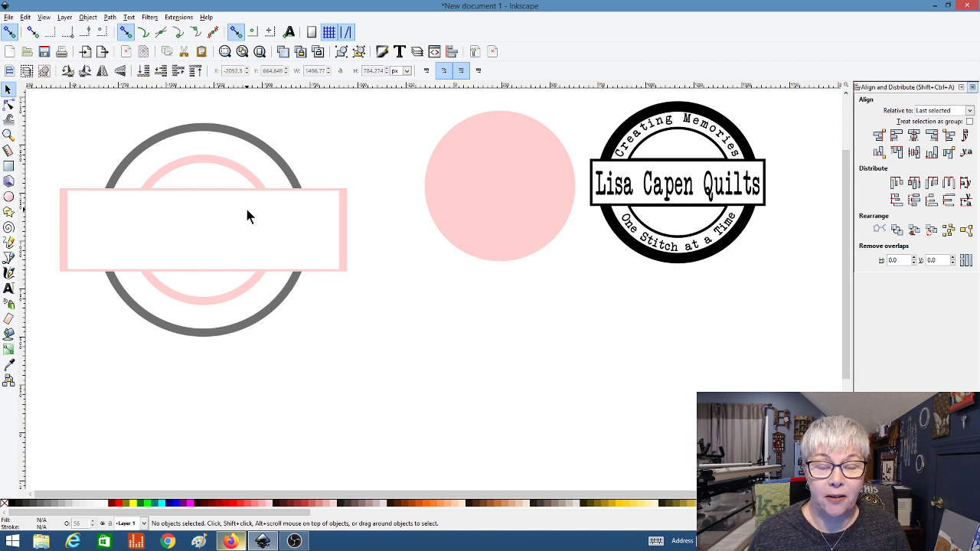
Unite the pink frame-and-ring path with the gray outer ring using Union
{"action": "left_click", "coordinate": [225, 168]}
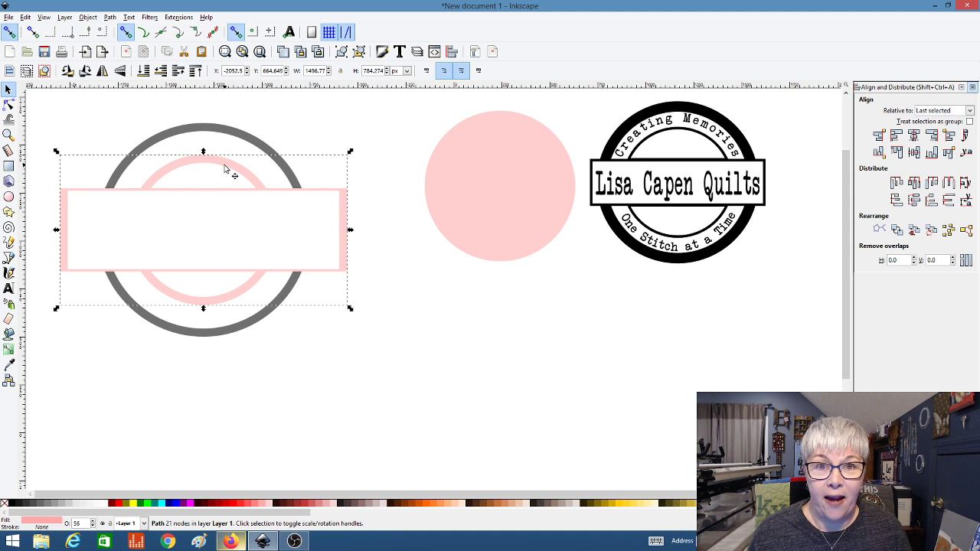
{"action": "left_click", "coordinate": [214, 131], "text": "shift"}
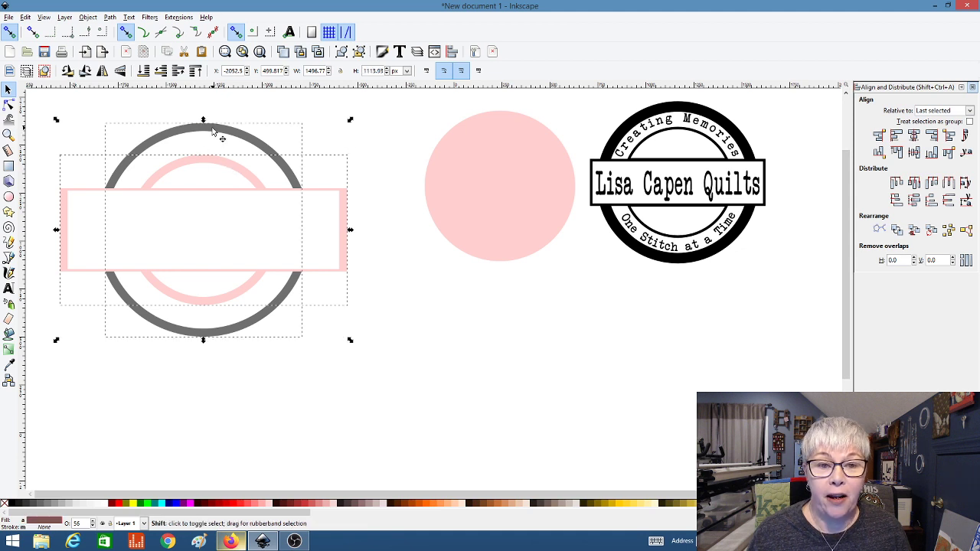
{"action": "left_click", "coordinate": [110, 18]}
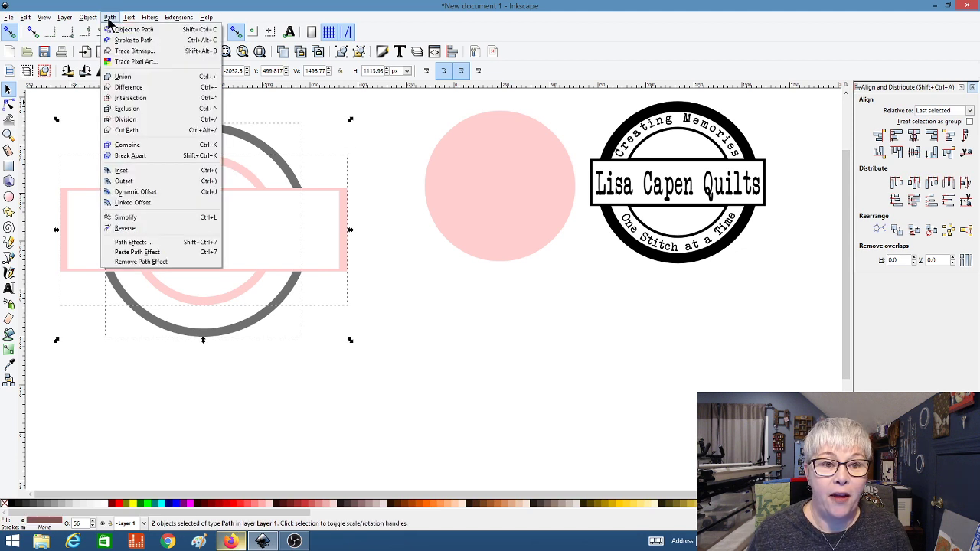
{"action": "left_click", "coordinate": [121, 76]}
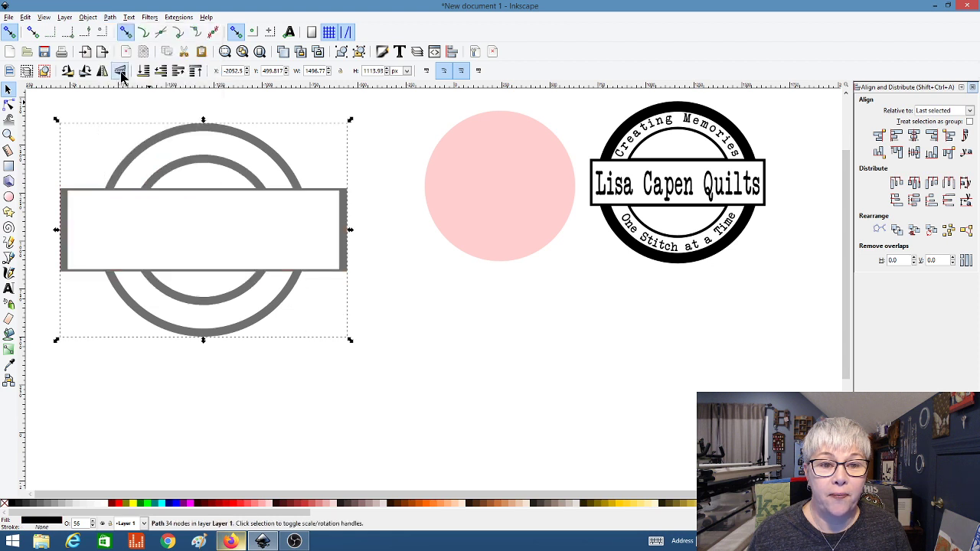
{"action": "left_click", "coordinate": [361, 233]}
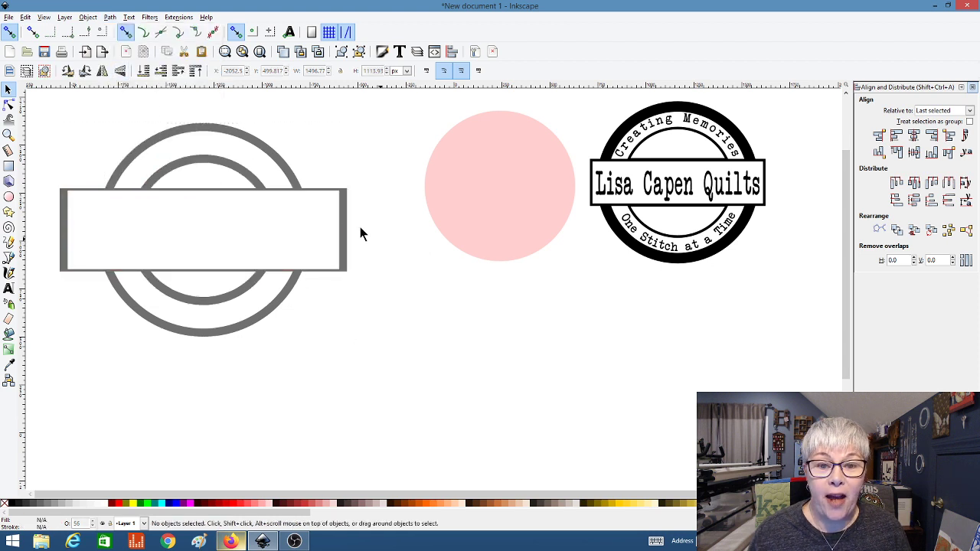
Move the merged logo outline about 152 px right and 48 px down, and inspect its path nodes
{"action": "left_click", "coordinate": [230, 166]}
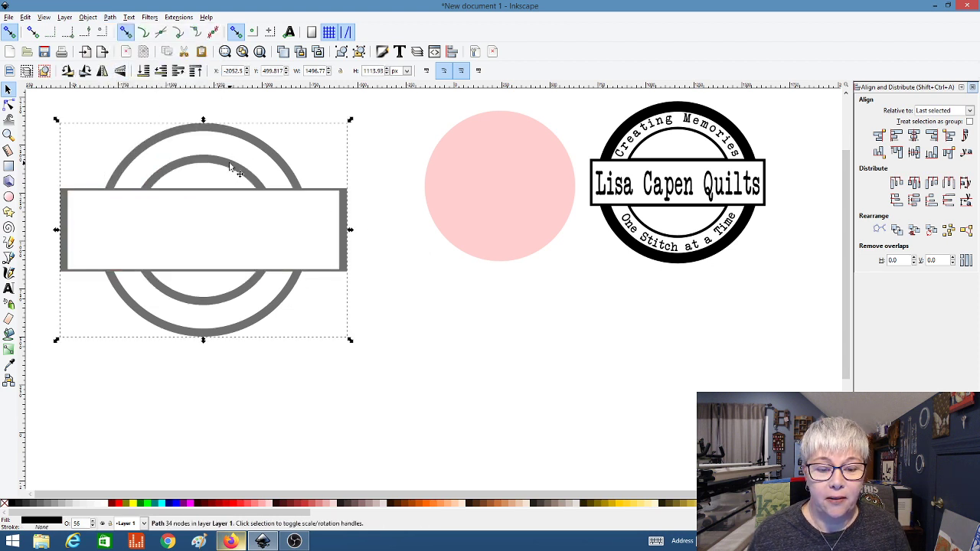
{"action": "left_click_drag", "start_coordinate": [230, 166], "coordinate": [259, 174]}
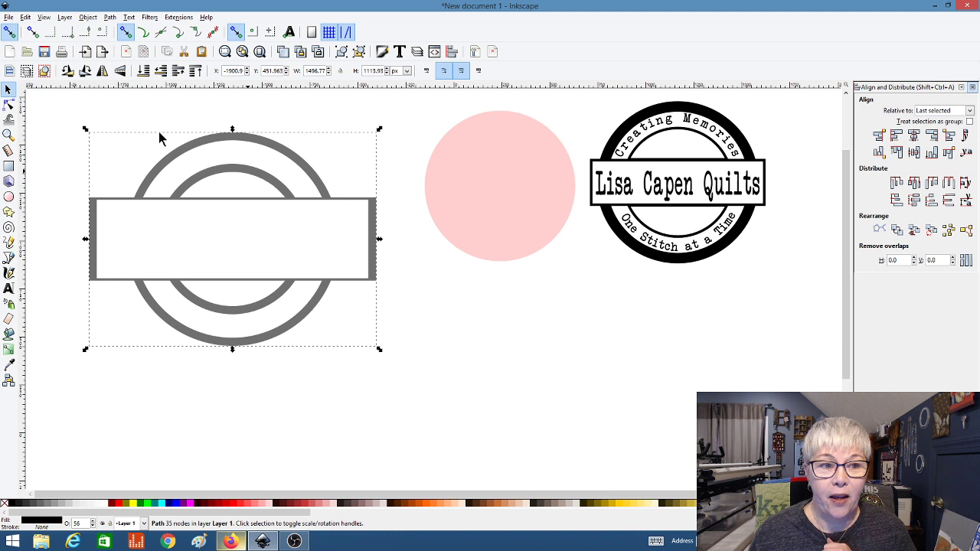
{"action": "left_click", "coordinate": [10, 107]}
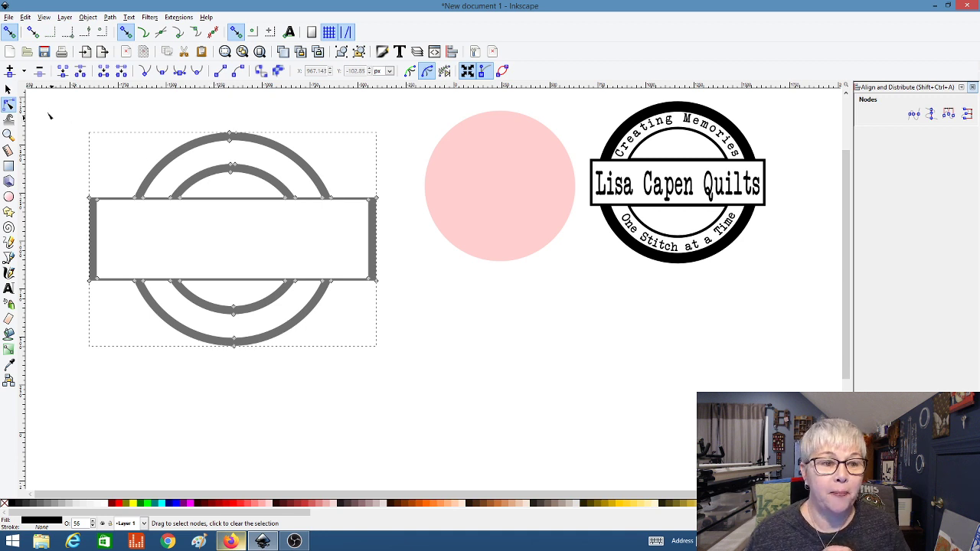
{"action": "left_click", "coordinate": [8, 90]}
{"action": "key", "text": "Escape"}
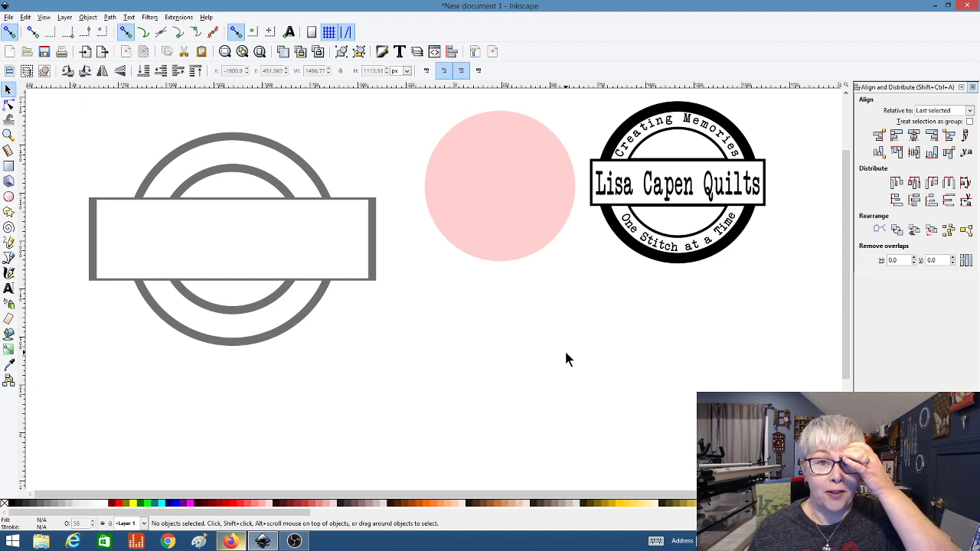
Center the spare pink circle on the merged logo outline in both directions
{"action": "left_click", "coordinate": [474, 201]}
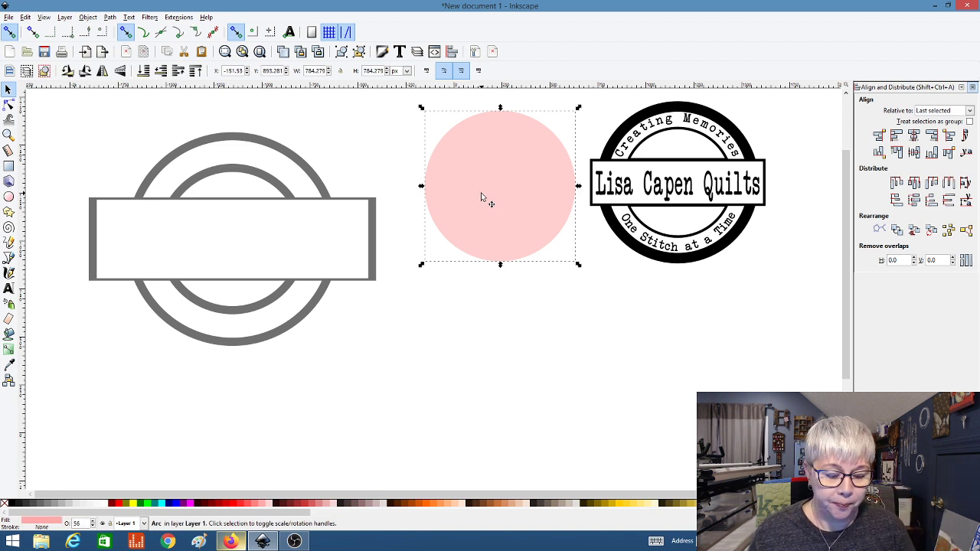
{"action": "left_click", "coordinate": [250, 170], "text": "shift"}
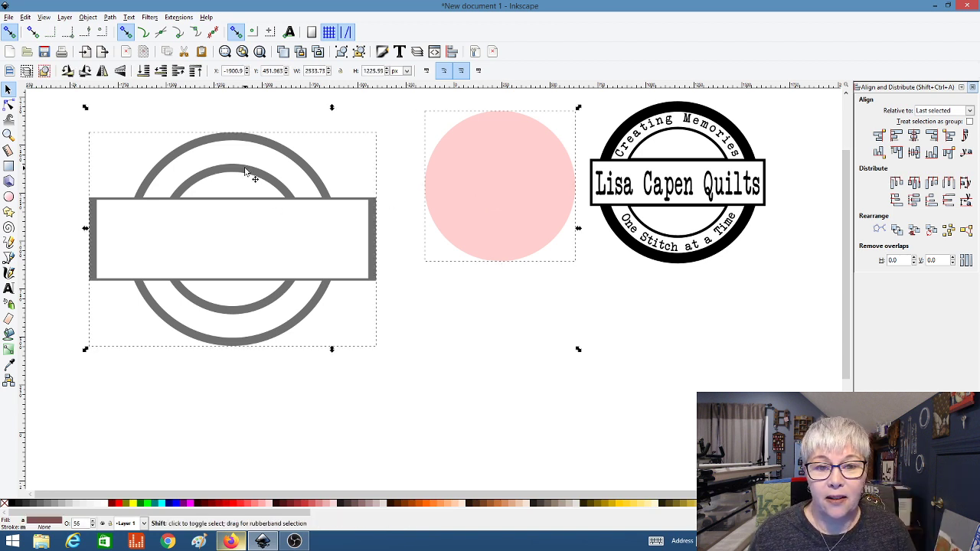
{"action": "left_click", "coordinate": [914, 151]}
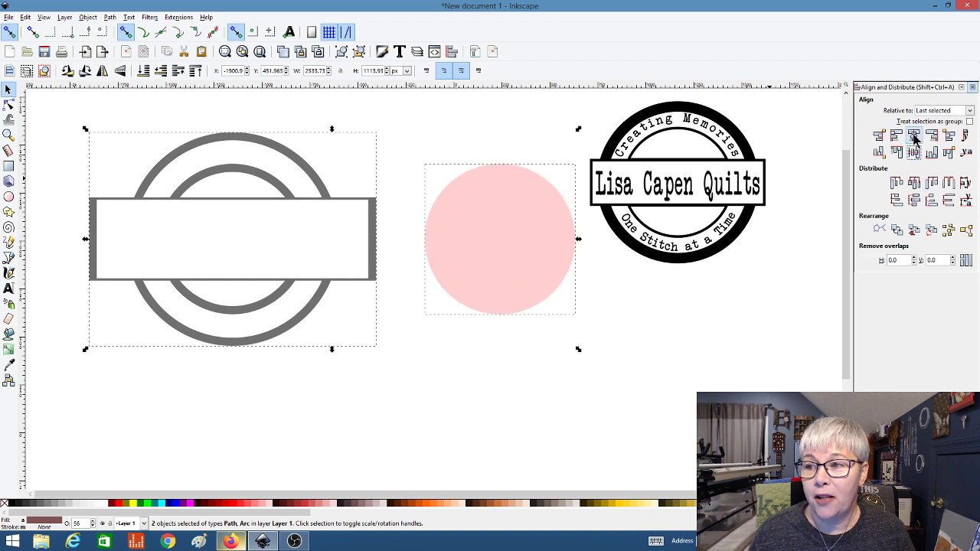
{"action": "left_click", "coordinate": [913, 134]}
{"action": "left_click", "coordinate": [566, 294]}
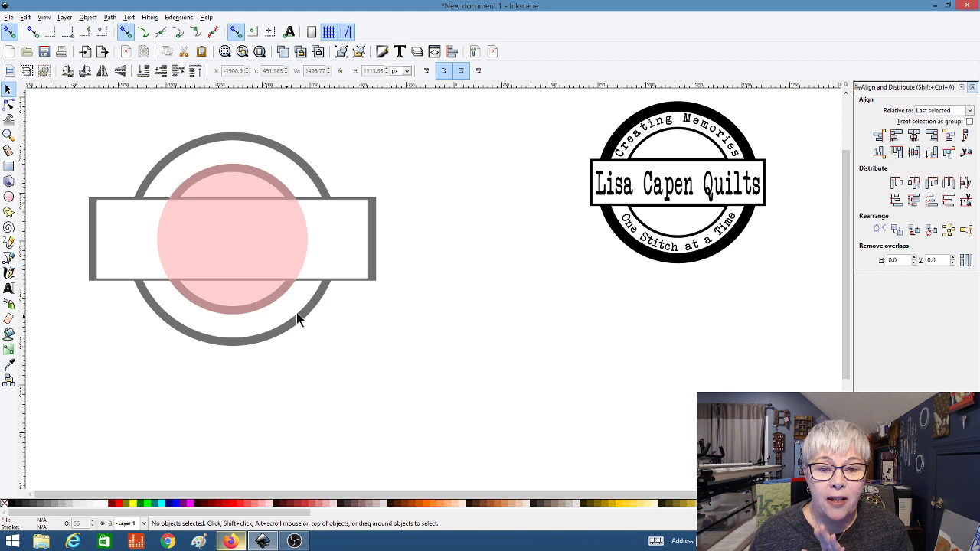
Enlarge the pink circle proportionally to about 877 px in diameter and center it again on the logo outline in both directions
{"action": "left_click", "coordinate": [230, 257]}
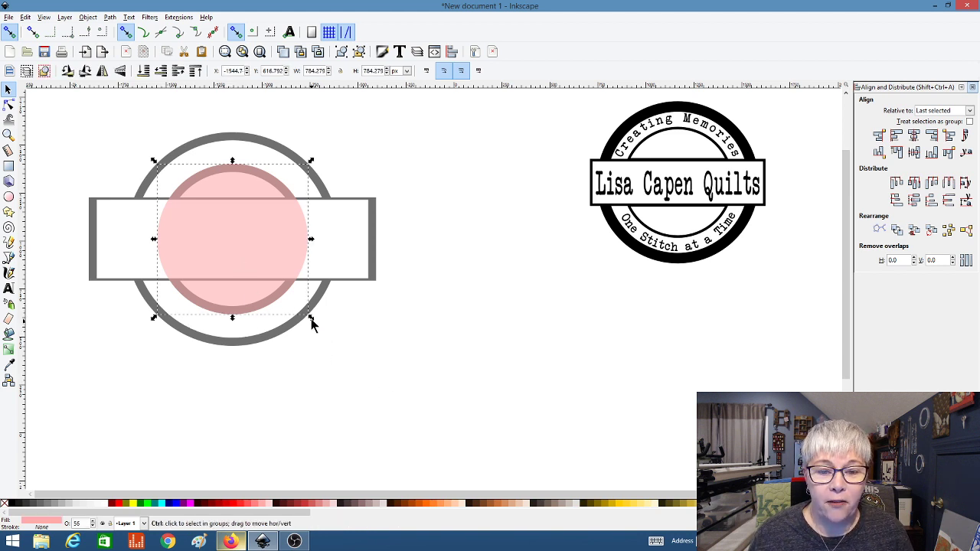
{"action": "left_click_drag", "start_coordinate": [312, 318], "coordinate": [332, 341]}
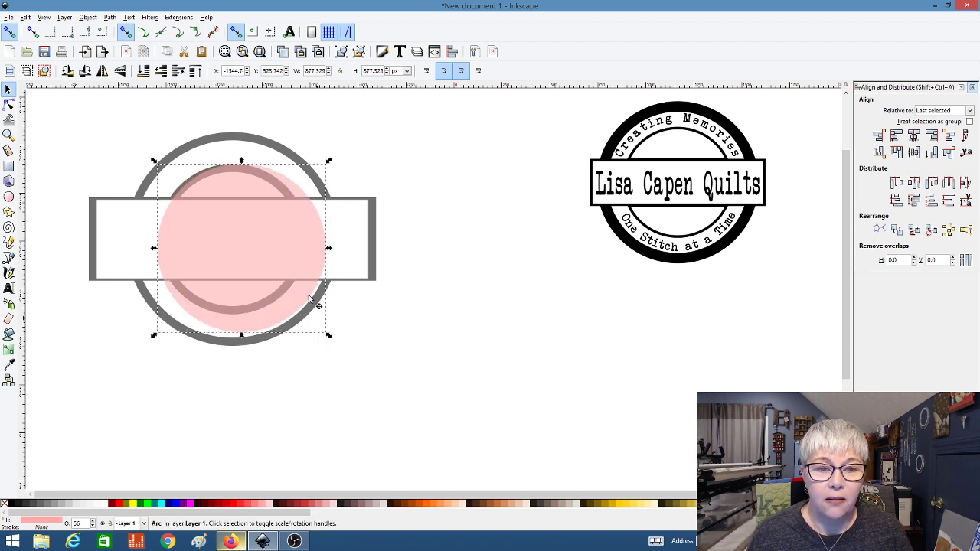
{"action": "left_click", "coordinate": [217, 140], "text": "shift"}
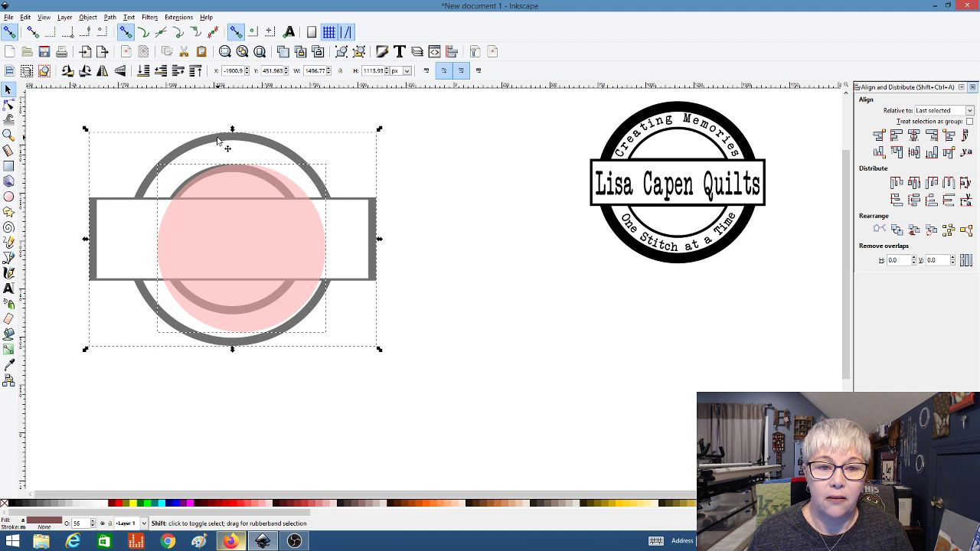
{"action": "left_click", "coordinate": [913, 136]}
{"action": "left_click", "coordinate": [913, 152]}
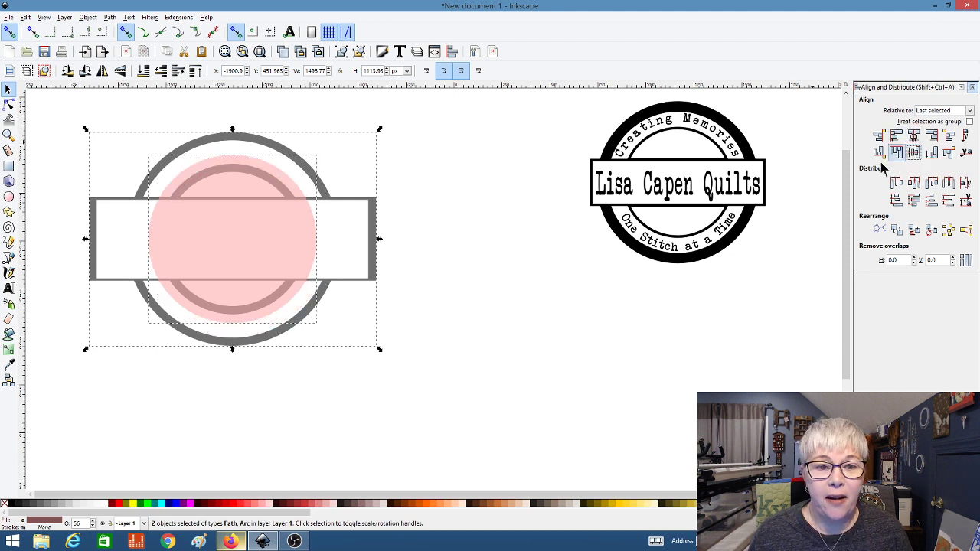
{"action": "left_click", "coordinate": [468, 322]}
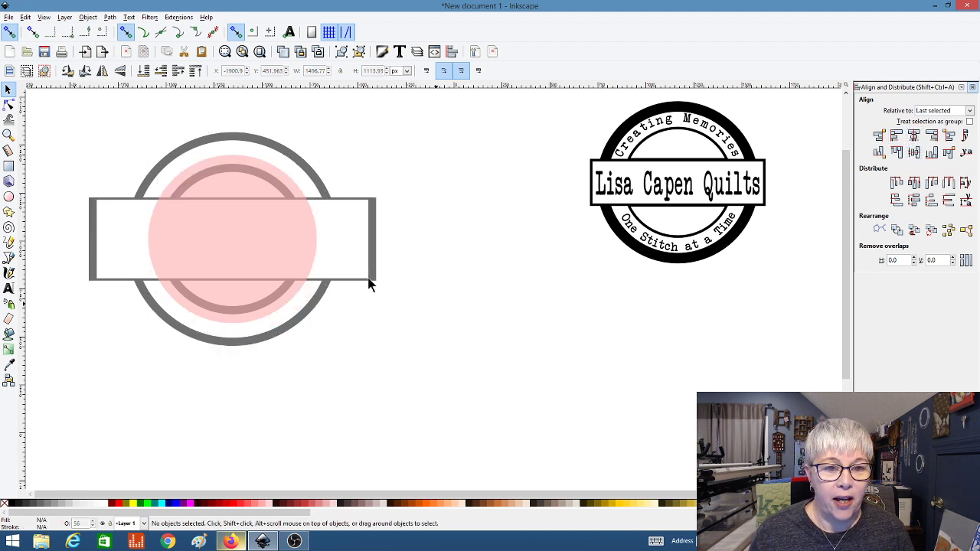
Shrink the pink circle proportionally to about 845 px in diameter and center it on the logo outline in both directions
{"action": "left_click", "coordinate": [264, 257]}
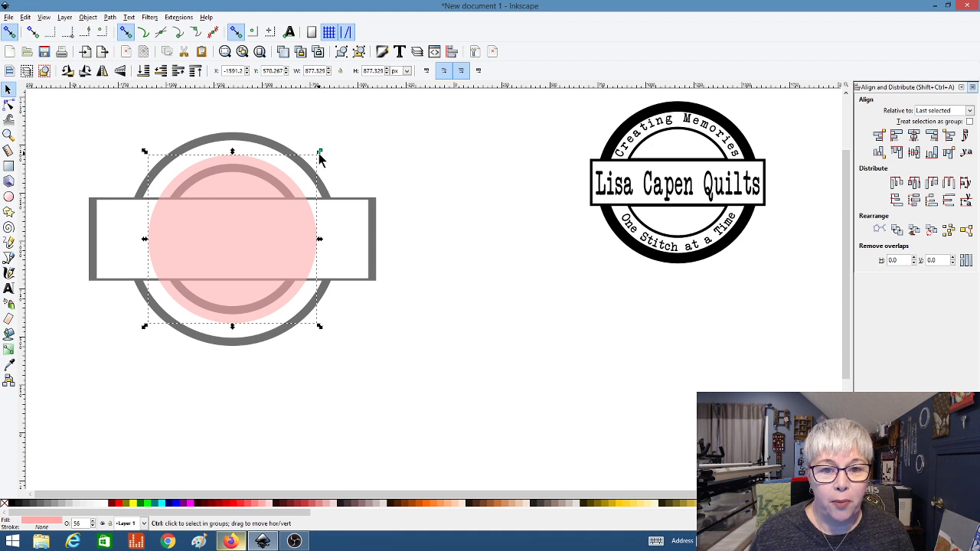
{"action": "left_click_drag", "start_coordinate": [319, 153], "coordinate": [314, 161]}
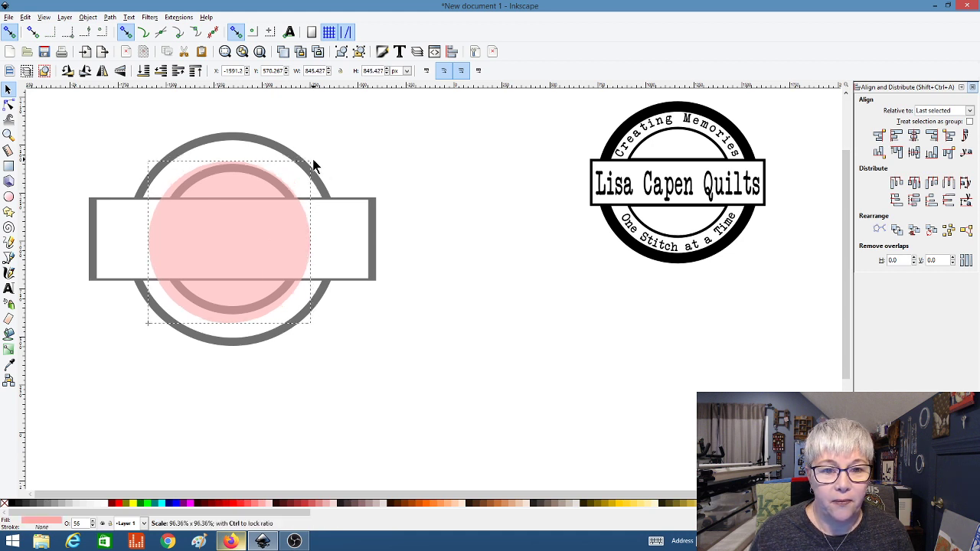
{"action": "left_click", "coordinate": [314, 162]}
{"action": "left_click", "coordinate": [255, 143], "text": "shift"}
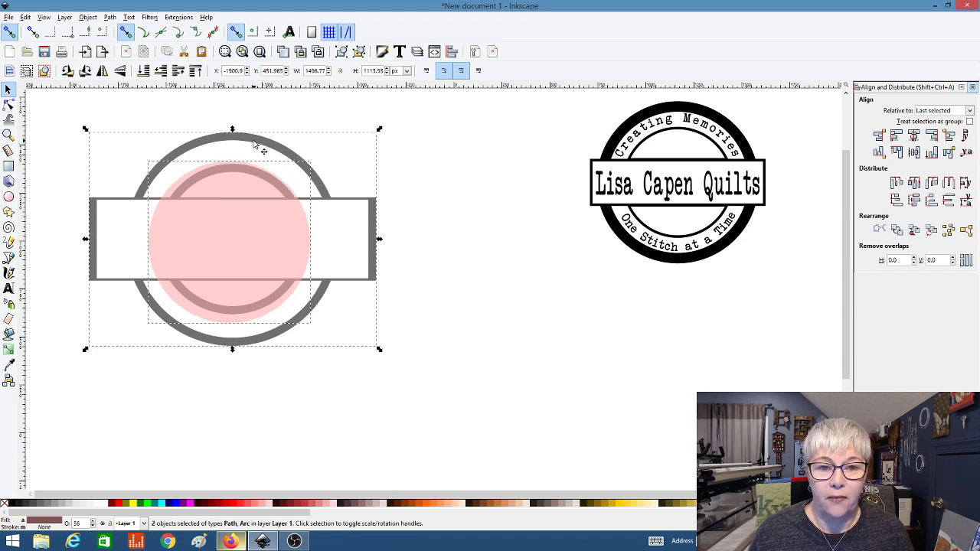
{"action": "left_click", "coordinate": [914, 152]}
{"action": "left_click", "coordinate": [914, 136]}
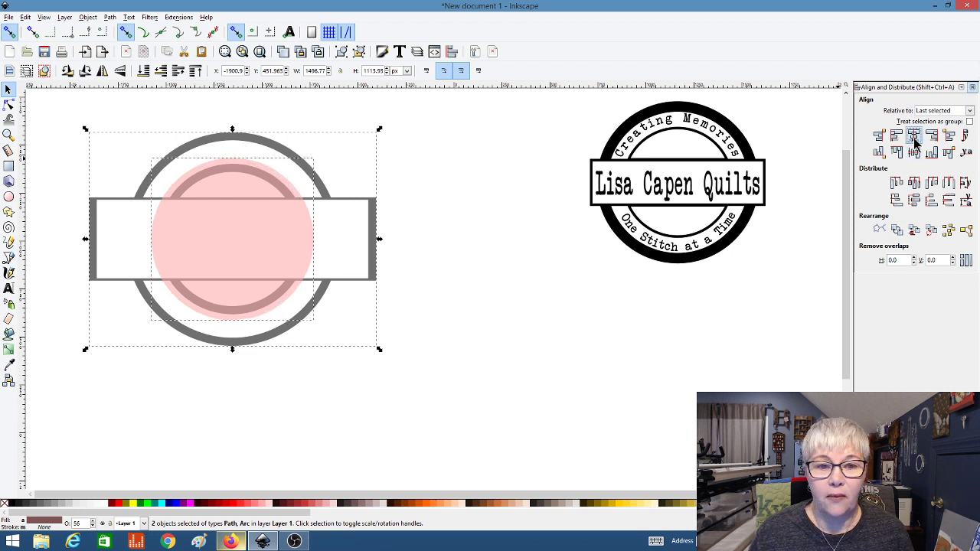
{"action": "left_click", "coordinate": [429, 290]}
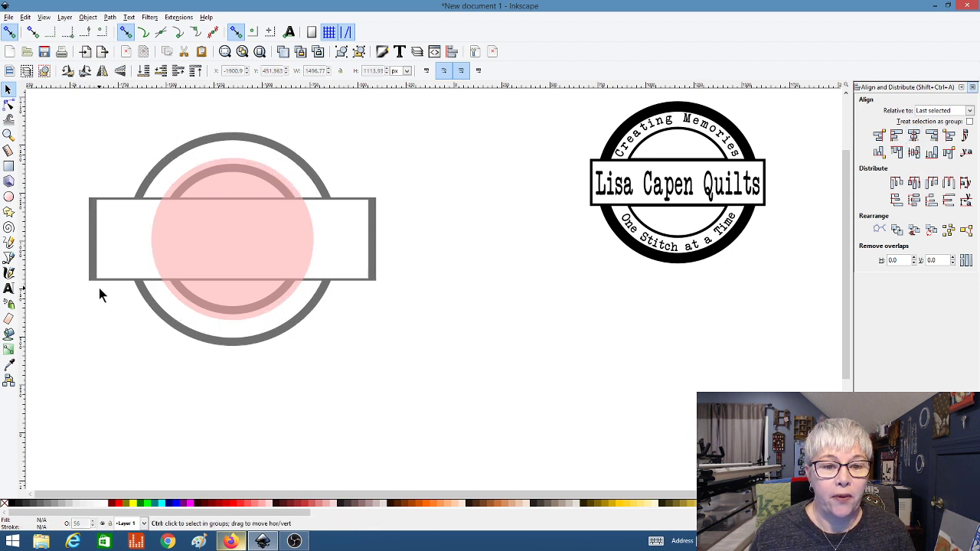
{"action": "scroll", "coordinate": [100, 289], "scroll_direction": "up", "scroll_amount": 1, "text": "ctrl"}
{"action": "scroll", "coordinate": [99, 290], "scroll_direction": "up", "scroll_amount": 2}
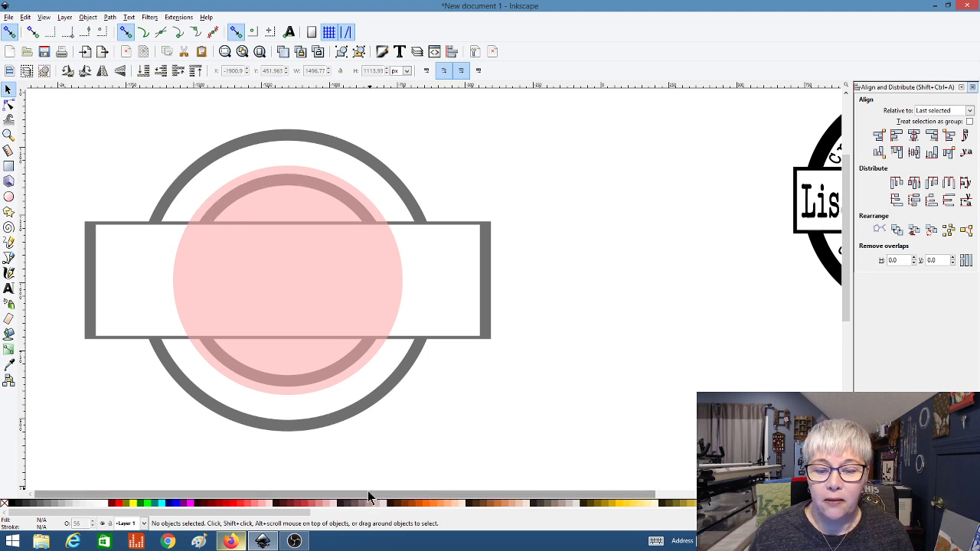
{"action": "mouse_move", "coordinate": [371, 490]}
{"action": "left_mouse_down"}
{"action": "mouse_move", "coordinate": [472, 495]}
{"action": "mouse_move", "coordinate": [510, 486]}
{"action": "left_mouse_up"}
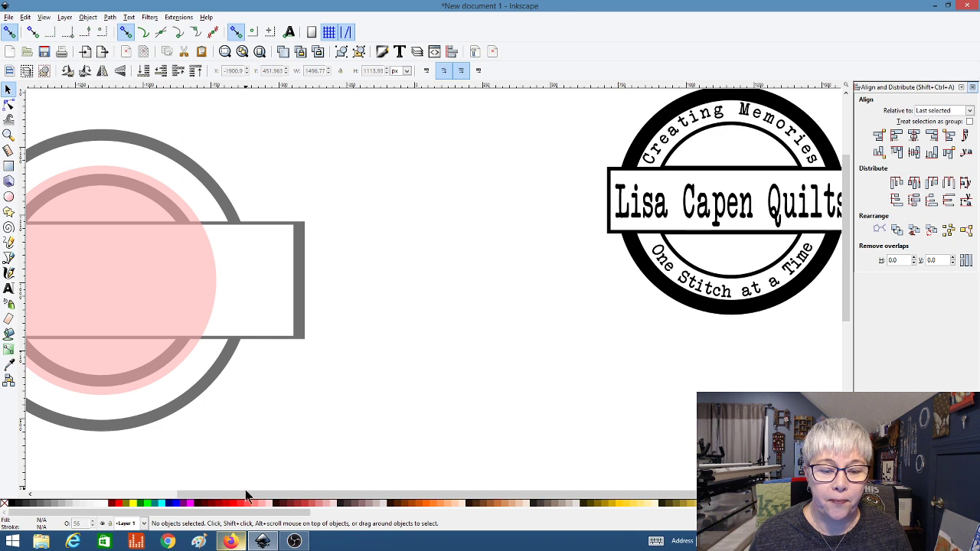
{"action": "left_click_drag", "start_coordinate": [245, 495], "coordinate": [114, 492]}
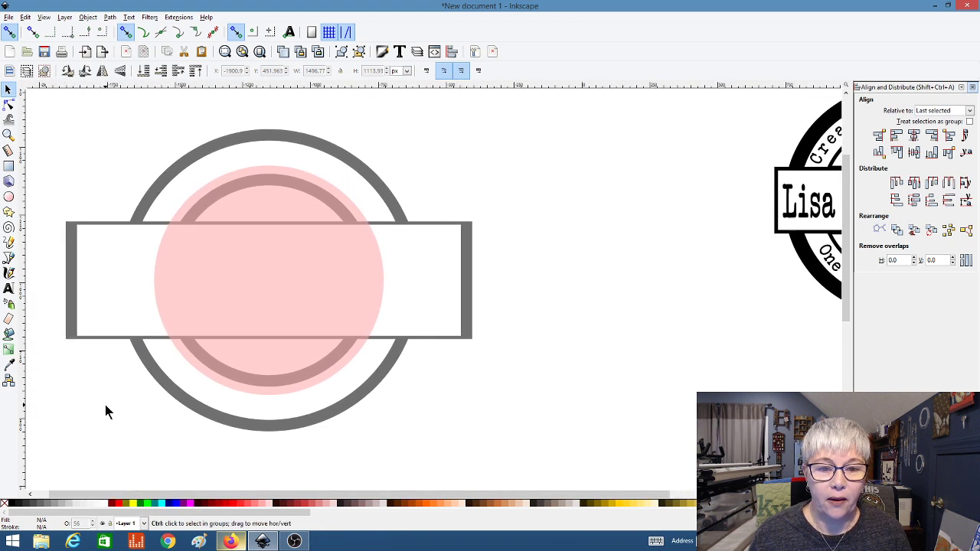
{"action": "scroll", "coordinate": [105, 404], "scroll_direction": "down", "scroll_amount": 2, "text": "ctrl"}
{"action": "scroll", "coordinate": [105, 412], "scroll_direction": "down", "scroll_amount": 3}
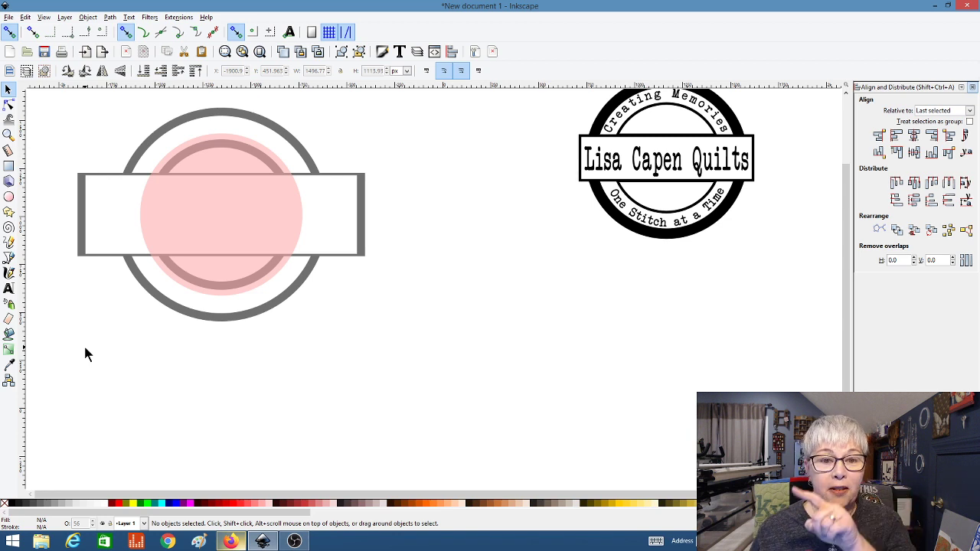
Add the text "Inkscape Tutorial" in AR CENA, enlarge it to about 1513 px wide, and place it just below the logo outline
{"action": "left_click", "coordinate": [8, 288]}
{"action": "left_click", "coordinate": [182, 361]}
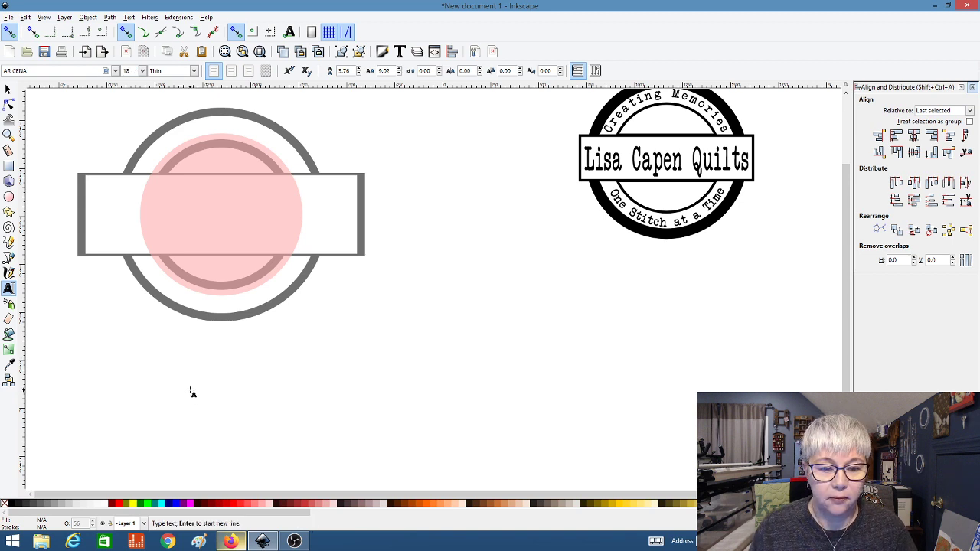
{"action": "type", "text": "Est"}
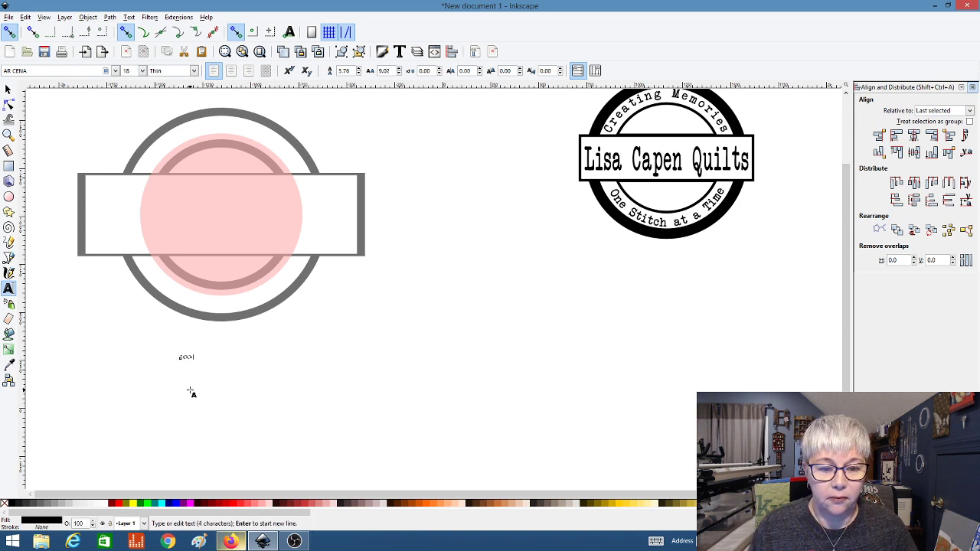
{"action": "type", "text": "ablish"}
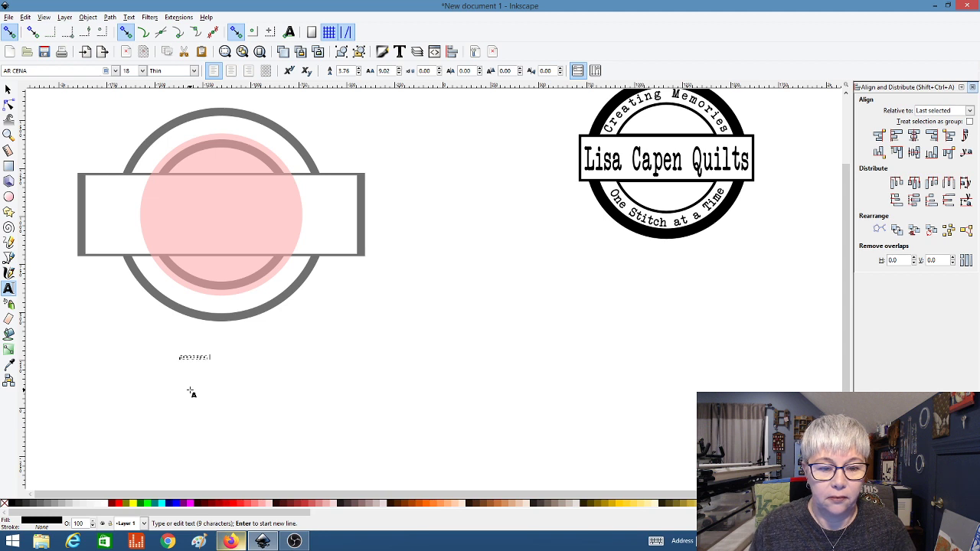
{"action": "type", "text": "e"}
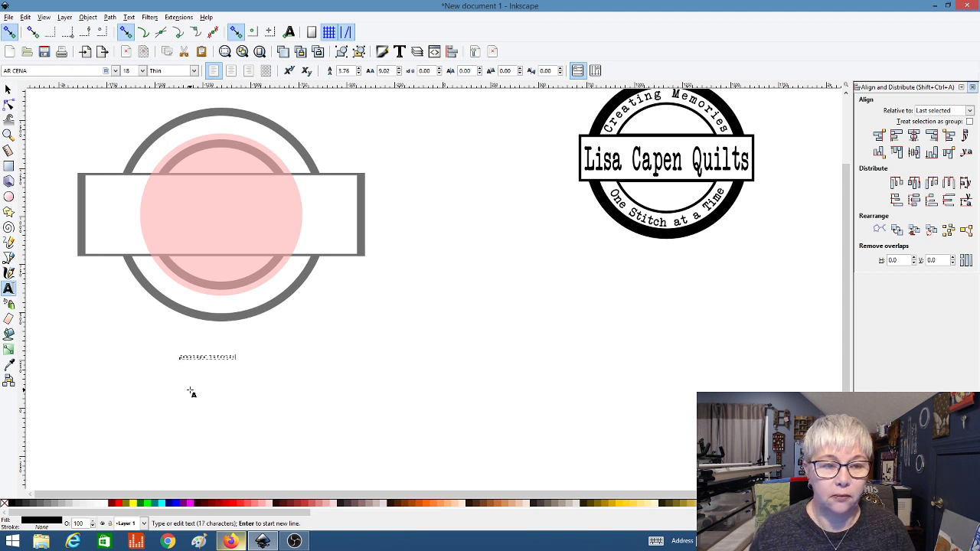
{"action": "left_click", "coordinate": [8, 90]}
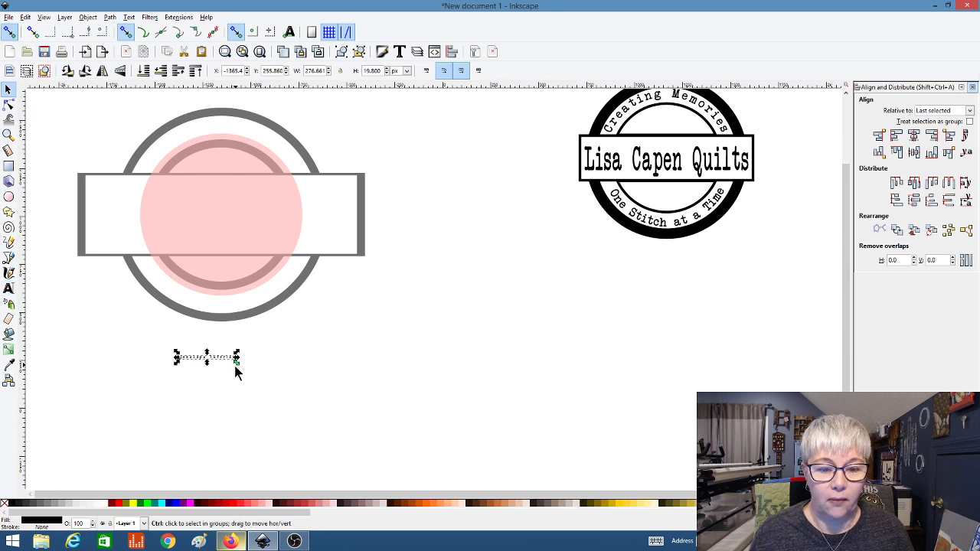
{"action": "left_click_drag", "start_coordinate": [239, 368], "coordinate": [477, 457]}
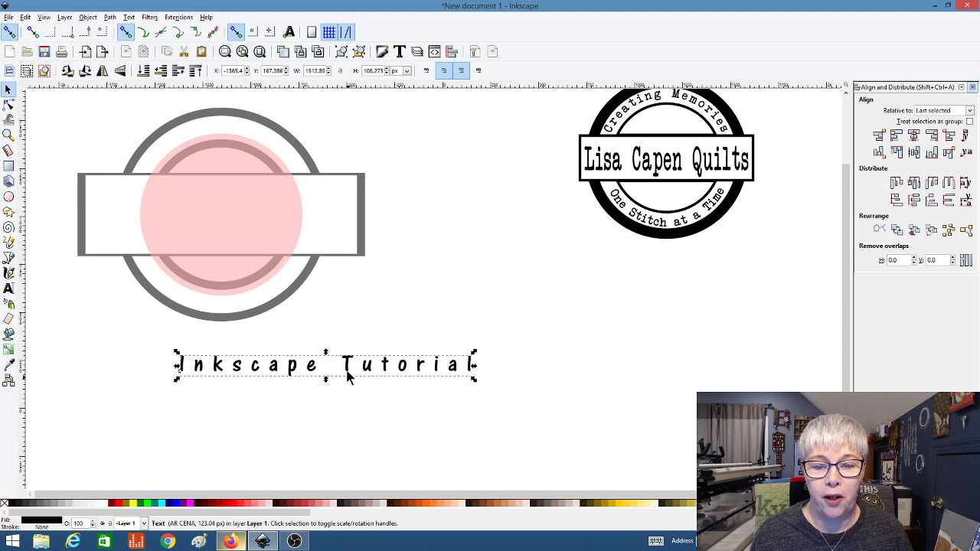
{"action": "left_click_drag", "start_coordinate": [356, 379], "coordinate": [269, 360]}
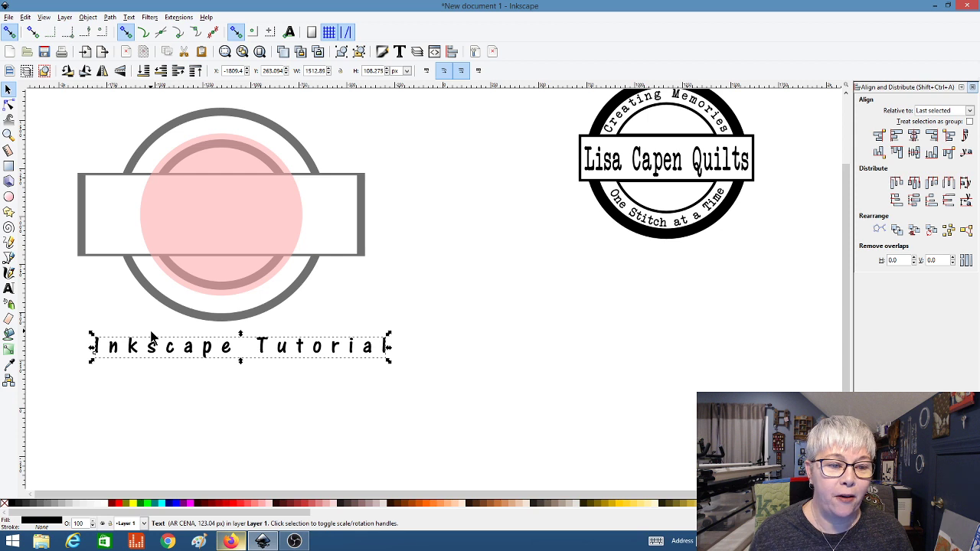
Tighten the letter spacing of the "Inkscape Tutorial" text to 9.01
{"action": "left_click", "coordinate": [9, 289]}
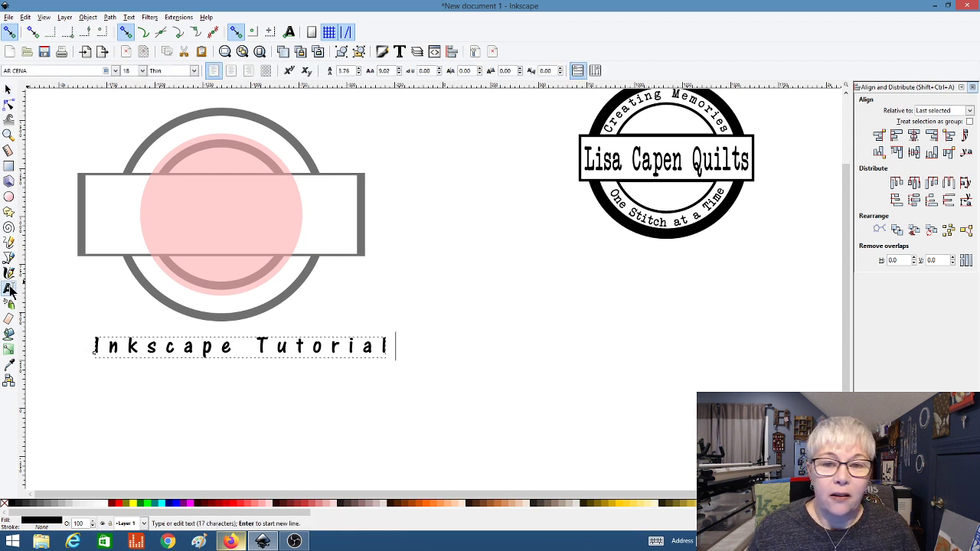
{"action": "left_click", "coordinate": [399, 74]}
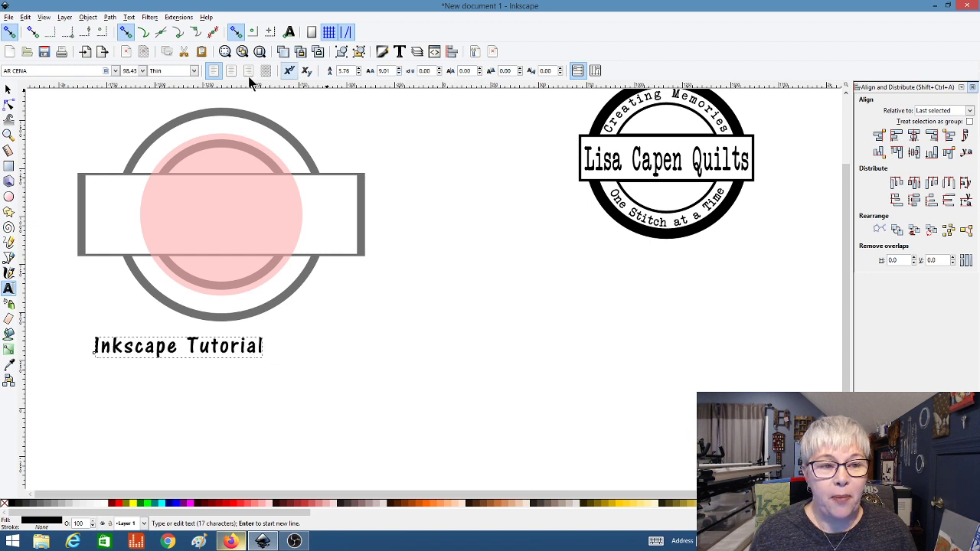
{"action": "left_click", "coordinate": [8, 90]}
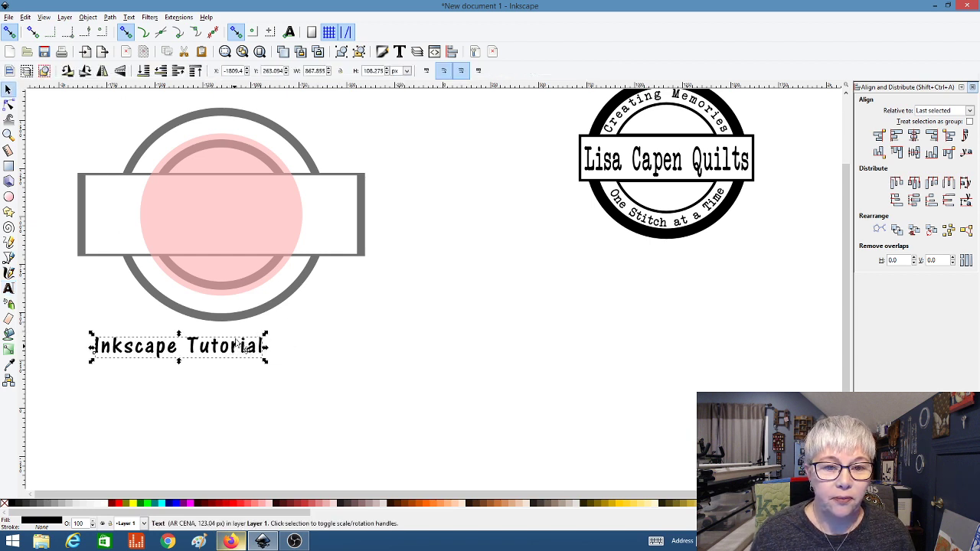
Scale the "Inkscape Tutorial" text down to about 783 px wide against the upper ring, and park it between the two logos
{"action": "left_click_drag", "start_coordinate": [237, 344], "coordinate": [297, 136]}
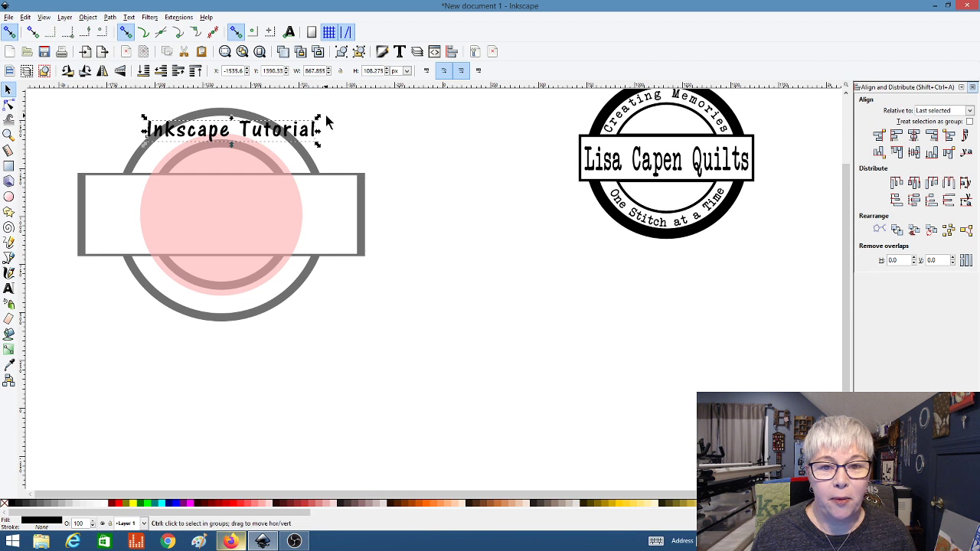
{"action": "left_click_drag", "start_coordinate": [318, 121], "coordinate": [314, 125]}
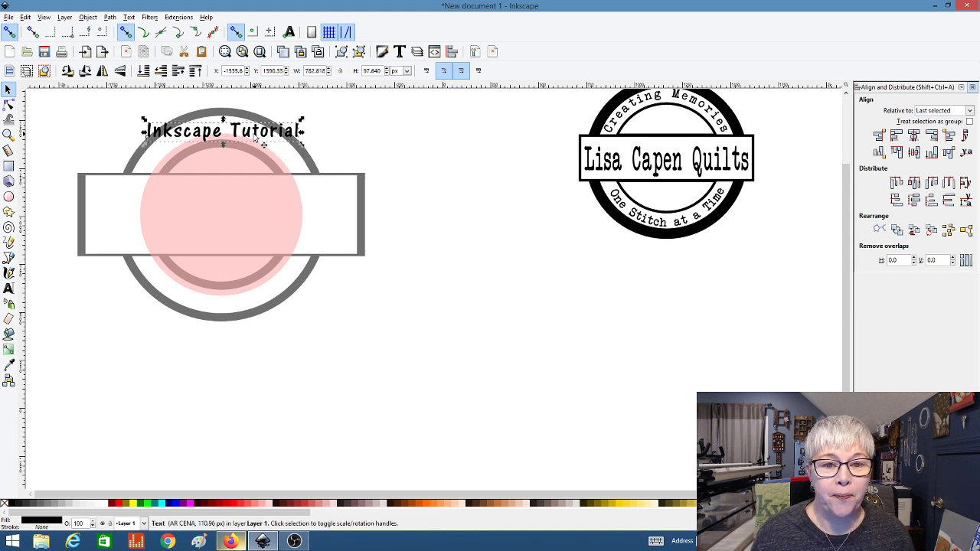
{"action": "left_click_drag", "start_coordinate": [268, 138], "coordinate": [461, 128]}
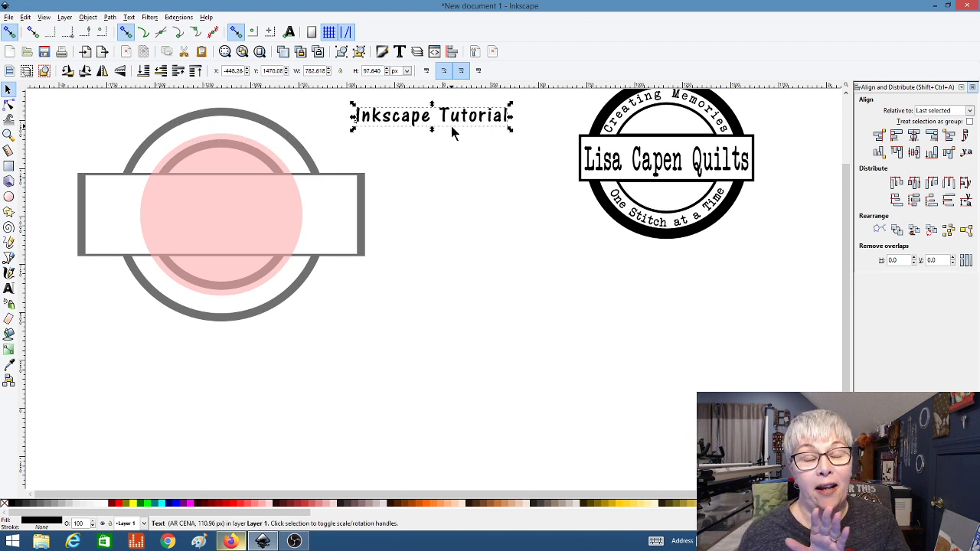
{"action": "left_click", "coordinate": [451, 181]}
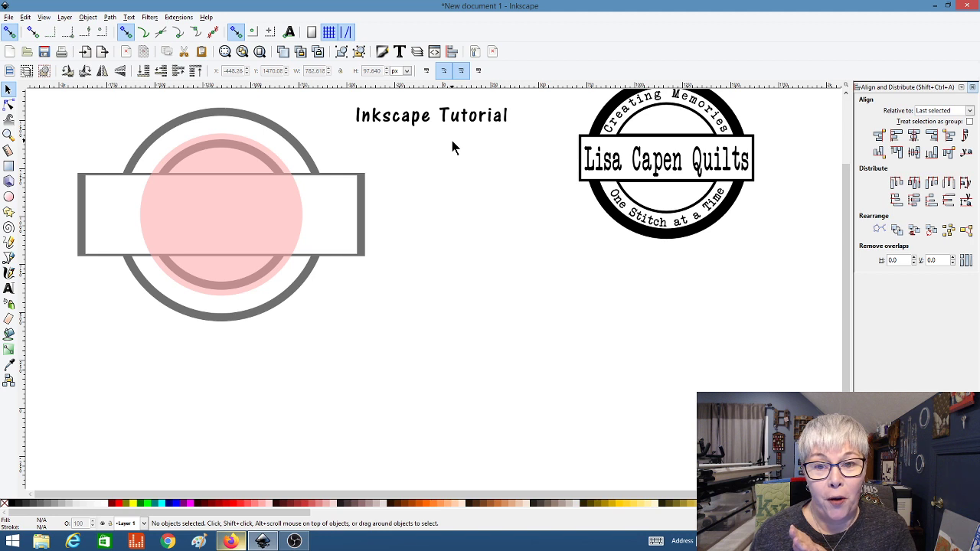
Duplicate the "Inkscape Tutorial" text and place the copy in the blank area below the original
{"action": "left_click", "coordinate": [411, 124]}
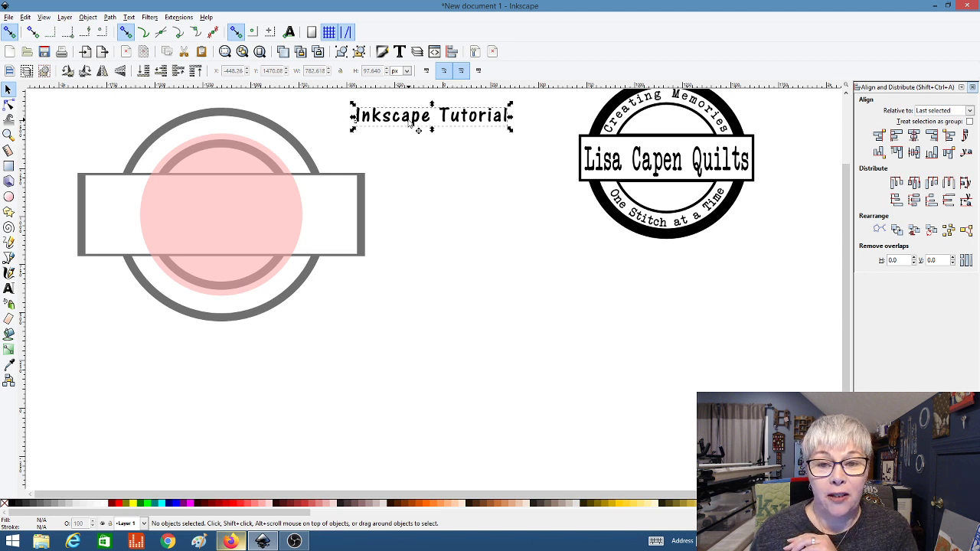
{"action": "left_click", "coordinate": [282, 52]}
{"action": "left_click_drag", "start_coordinate": [383, 126], "coordinate": [409, 235]}
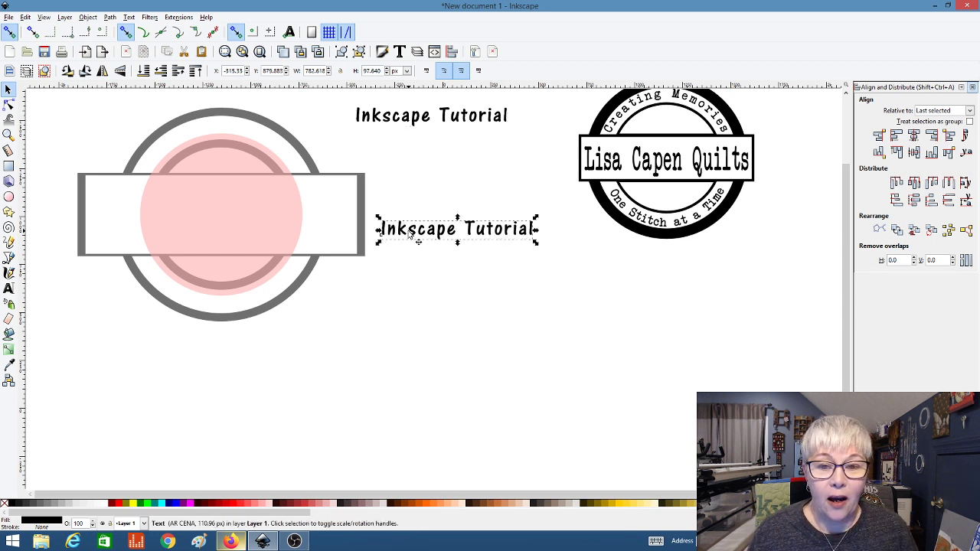
Put the lower "Inkscape Tutorial" copy on the pink circle's path
{"action": "left_click", "coordinate": [210, 211], "text": "shift"}
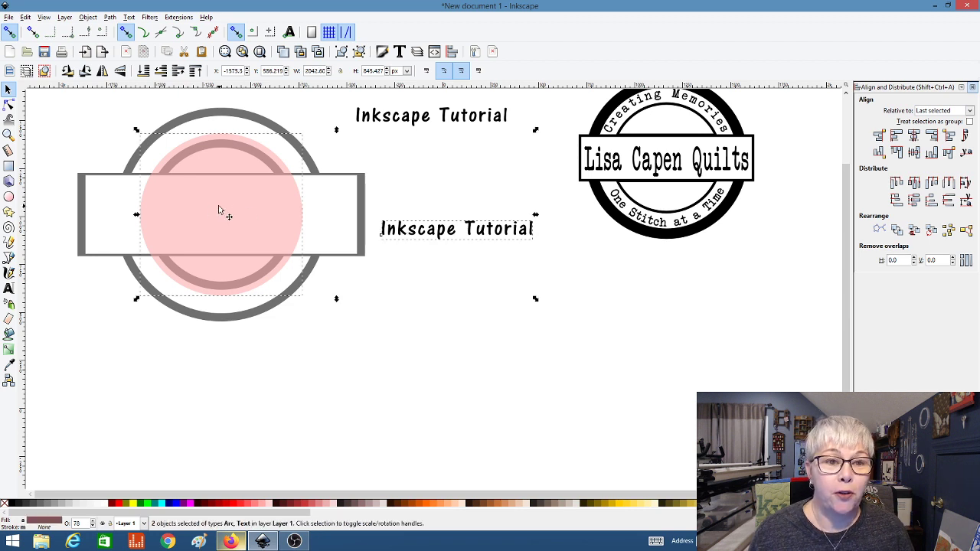
{"action": "left_click", "coordinate": [129, 16]}
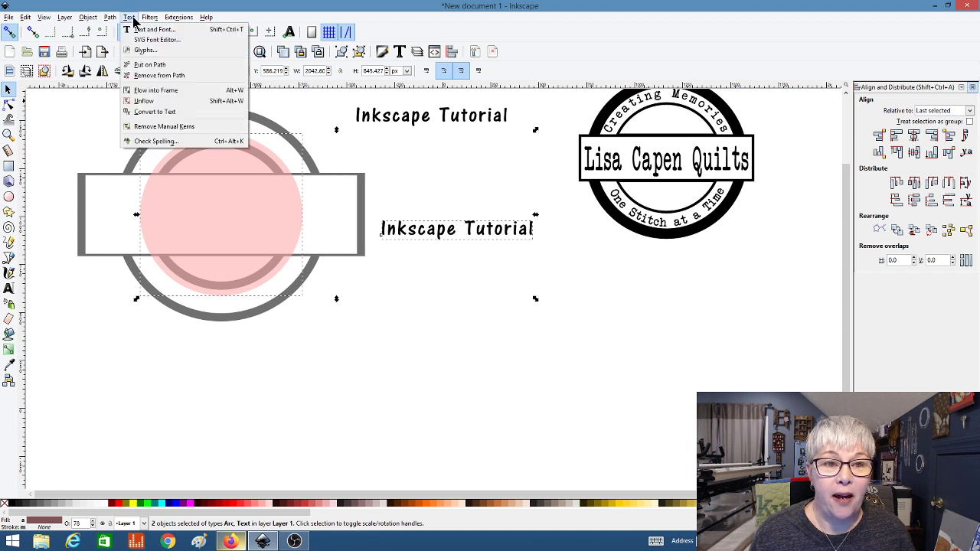
{"action": "left_click", "coordinate": [147, 67]}
{"action": "left_click", "coordinate": [435, 320]}
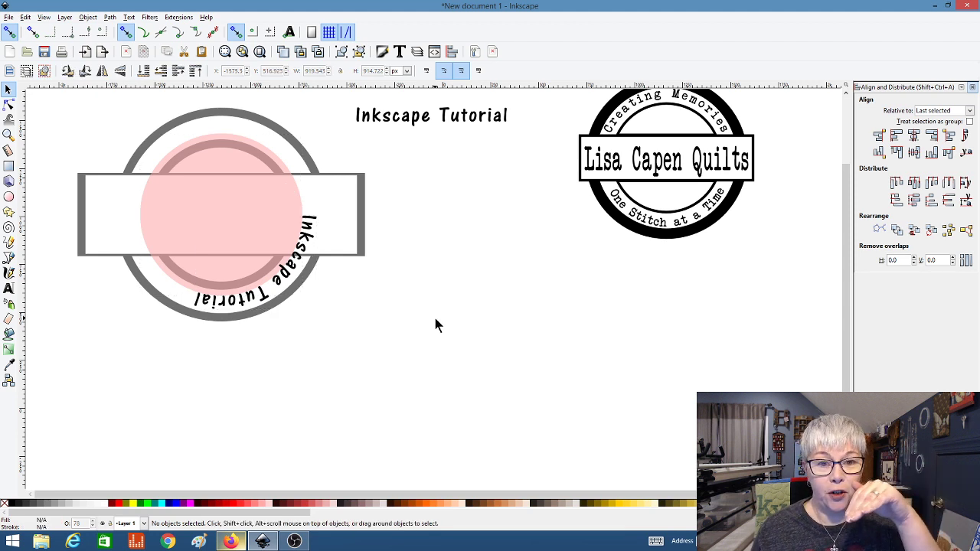
Rotate the pink circle about 144° counterclockwise so the curved text arches across the upper gap between the rings
{"action": "left_click", "coordinate": [181, 208]}
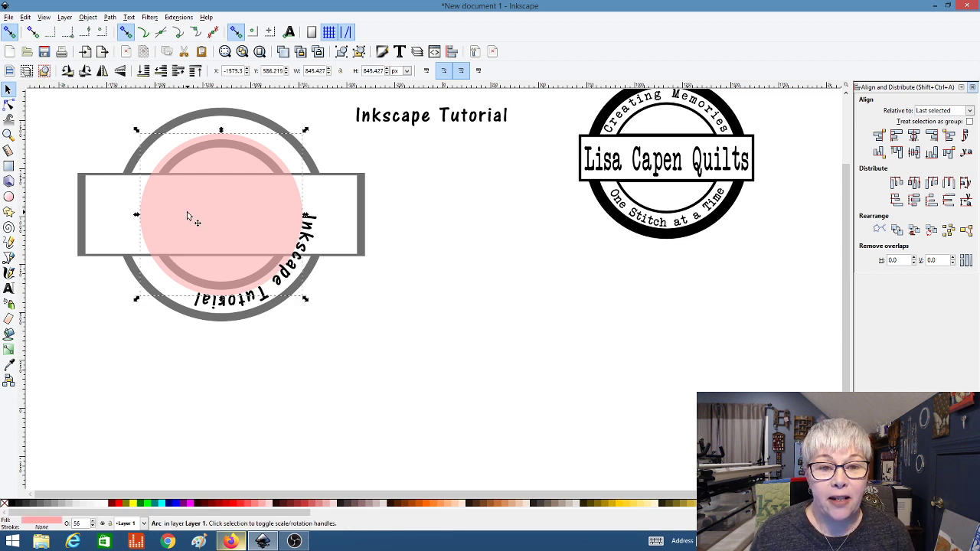
{"action": "left_click", "coordinate": [187, 211]}
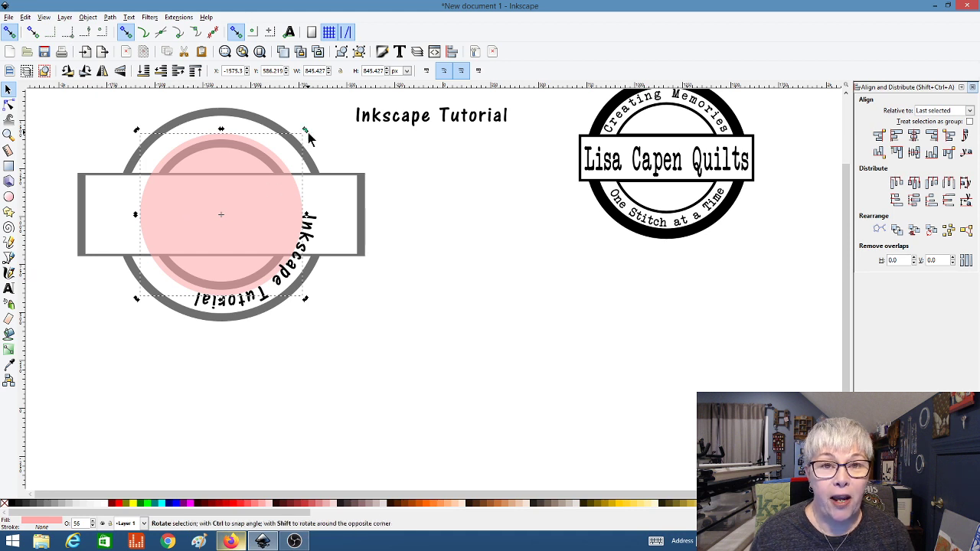
{"action": "left_click_drag", "start_coordinate": [306, 135], "coordinate": [155, 217]}
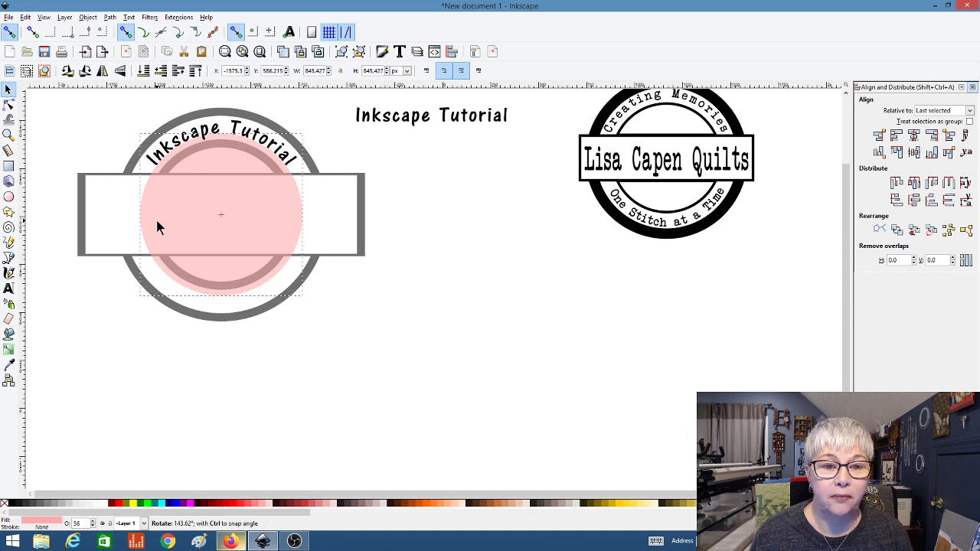
{"action": "left_click", "coordinate": [156, 217]}
{"action": "left_click", "coordinate": [626, 287]}
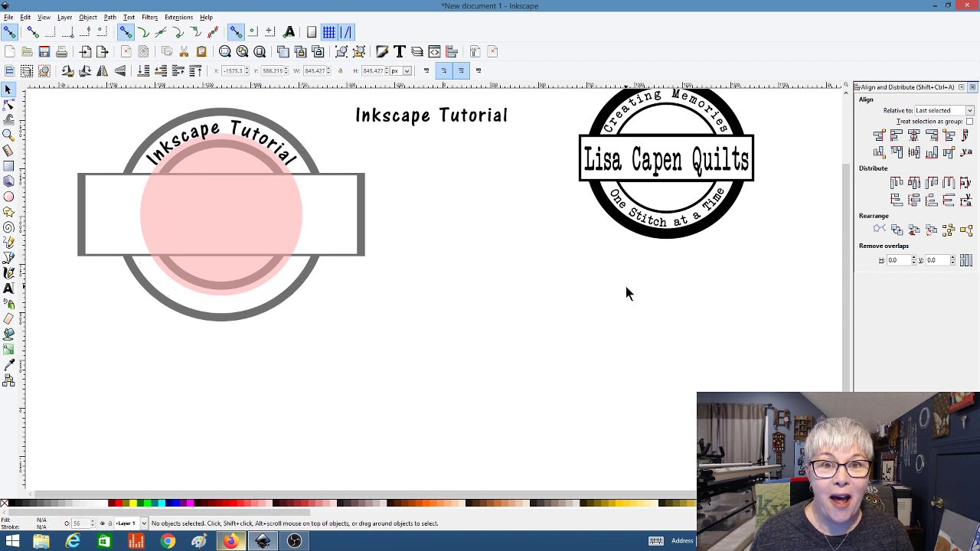
Convert the curved "Inkscape Tutorial" text to a path
{"action": "left_click", "coordinate": [251, 135]}
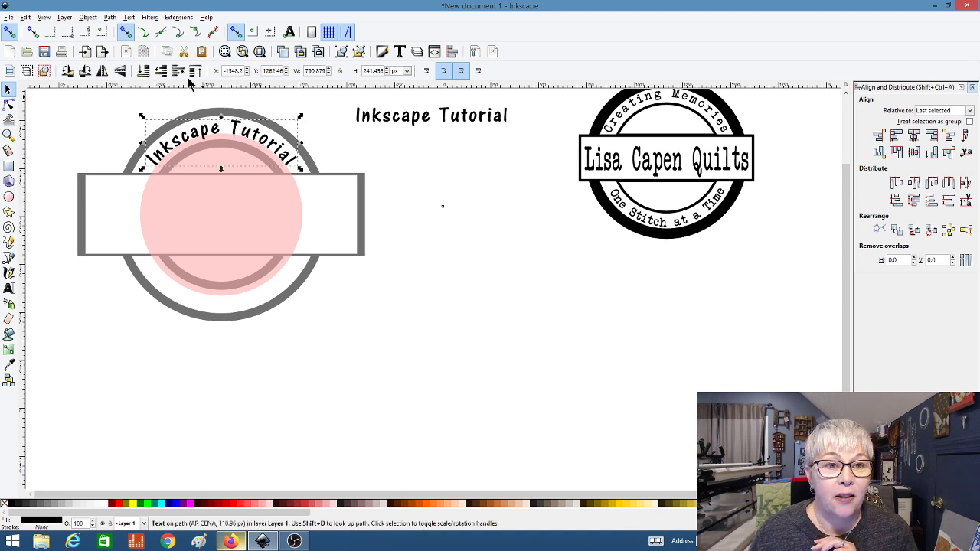
{"action": "left_click", "coordinate": [110, 17]}
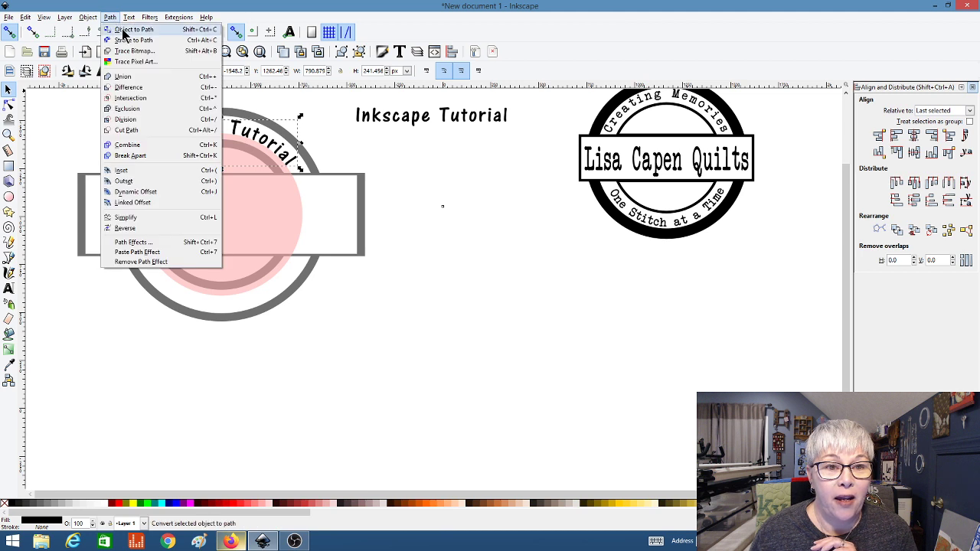
{"action": "left_click", "coordinate": [123, 32]}
{"action": "left_click", "coordinate": [538, 245]}
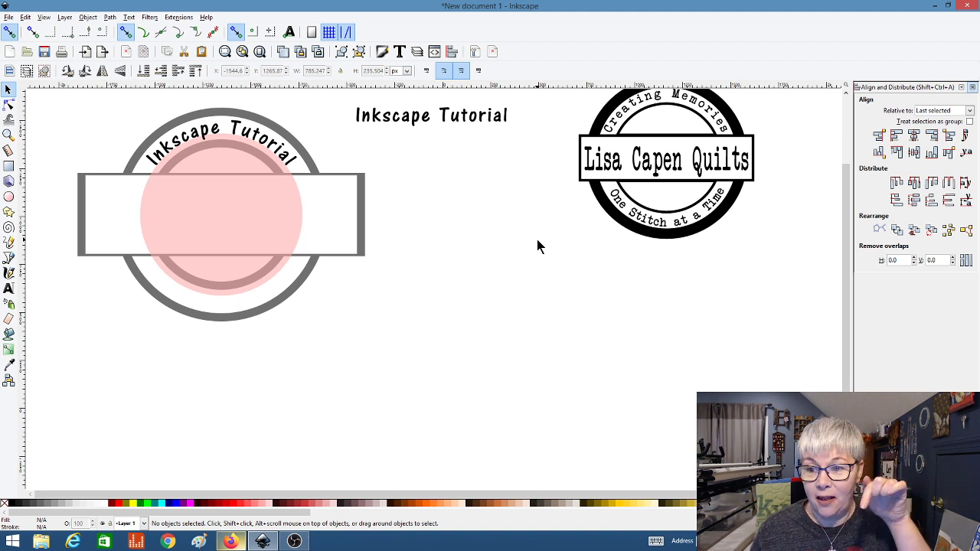
Duplicate the straight "Inkscape Tutorial" text and place the copy just below the original, beside the banner
{"action": "left_click", "coordinate": [414, 123]}
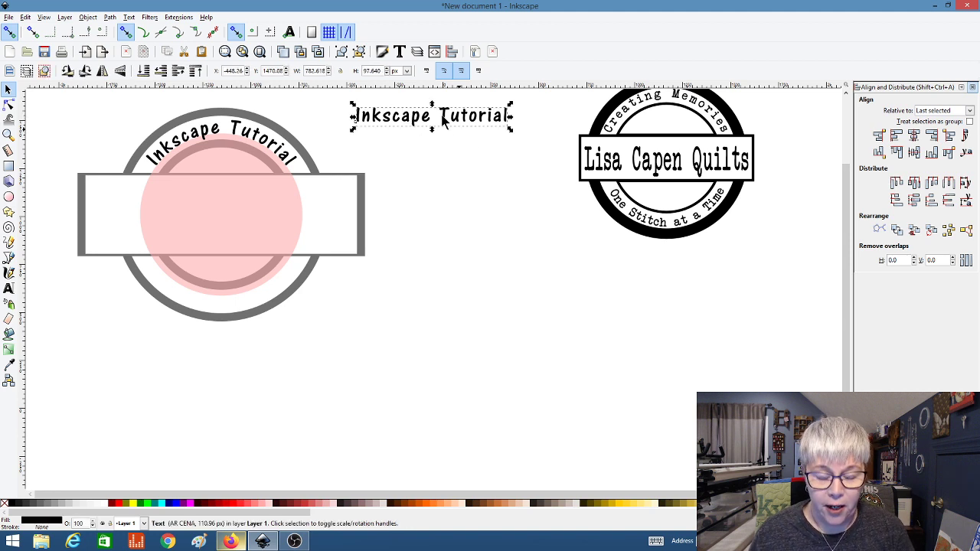
{"action": "key", "text": "ctrl+d"}
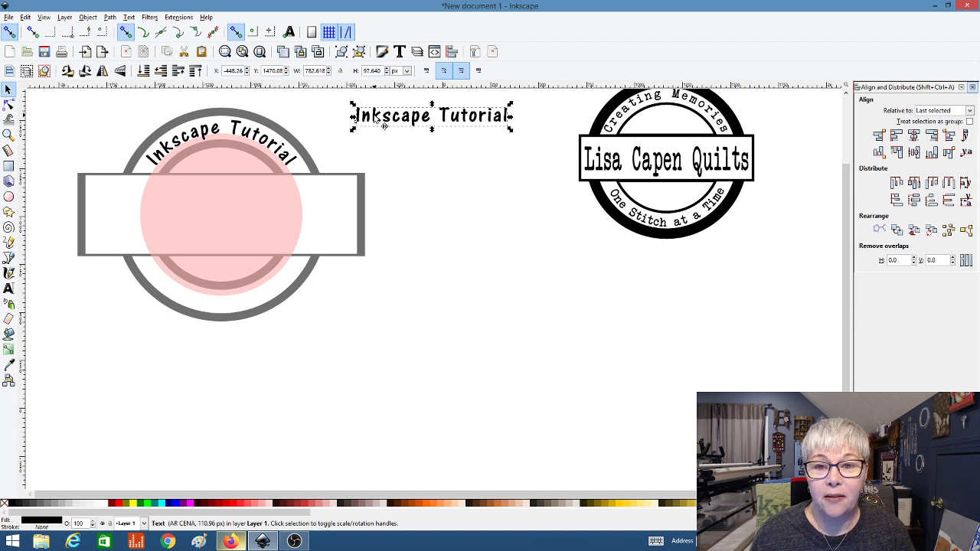
{"action": "left_click_drag", "start_coordinate": [366, 119], "coordinate": [398, 189]}
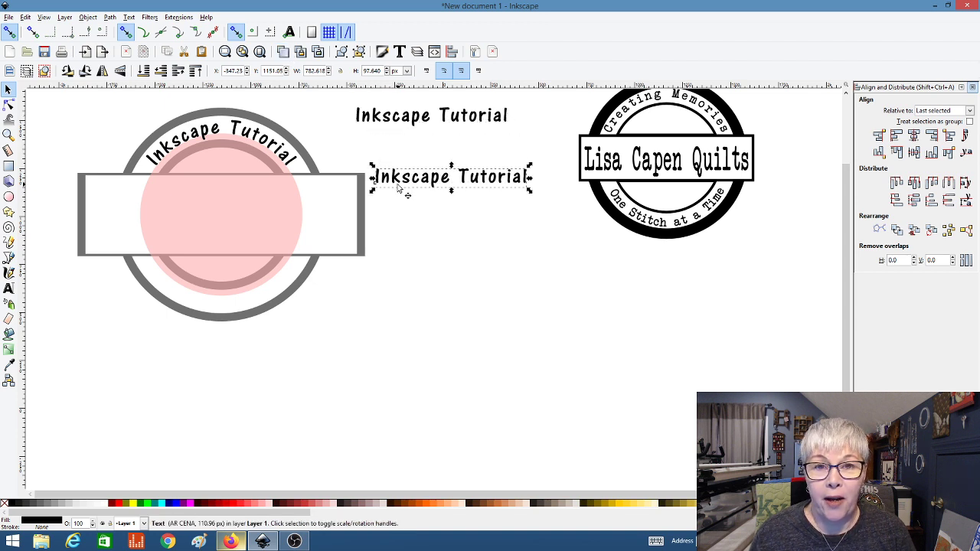
Replace the wording of the lower "Inkscape Tutorial" copy with "Hello Everyone!"
{"action": "double_click", "coordinate": [406, 184]}
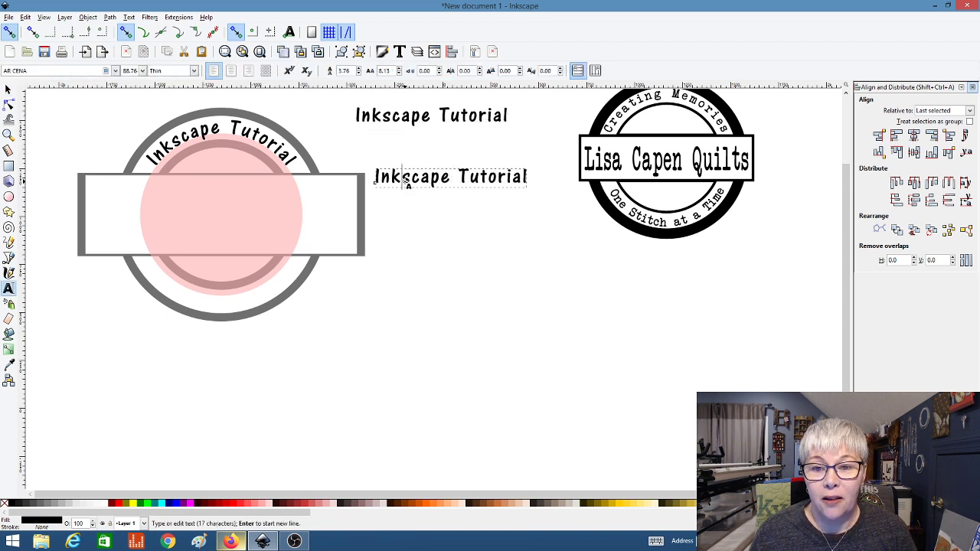
{"action": "key", "text": "End"}
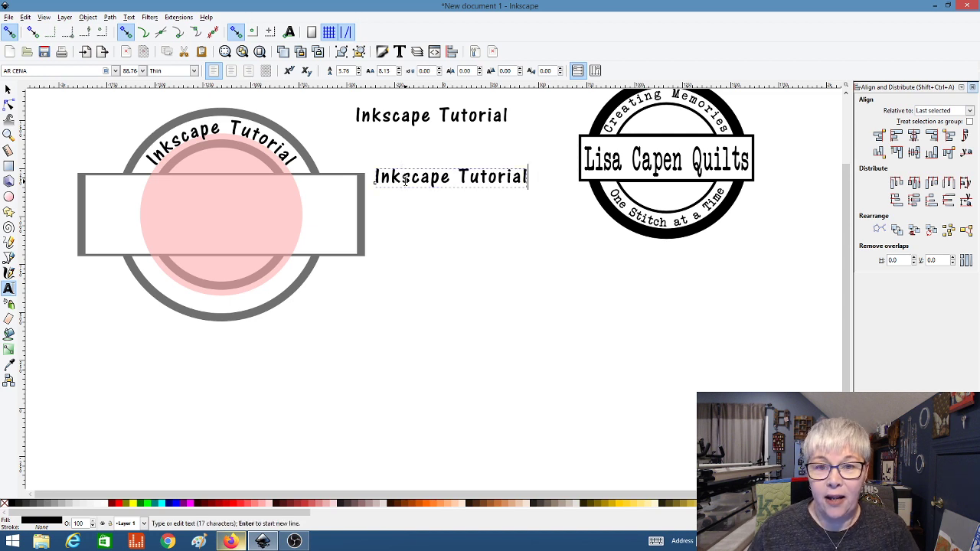
{"action": "key", "text": "BackSpace"}
{"action": "key", "text": "BackSpace"}
{"action": "key", "text": "BackSpace"}
{"action": "key", "text": "BackSpace"}
{"action": "key", "text": "BackSpace"}
{"action": "key", "text": "BackSpace"}
{"action": "key", "text": "BackSpace"}
{"action": "key", "text": "BackSpace"}
{"action": "key", "text": "BackSpace"}
{"action": "key", "text": "BackSpace"}
{"action": "key", "text": "BackSpace"}
{"action": "key", "text": "BackSpace"}
{"action": "key", "text": "BackSpace"}
{"action": "key", "text": "BackSpace"}
{"action": "key", "text": "BackSpace"}
{"action": "key", "text": "BackSpace"}
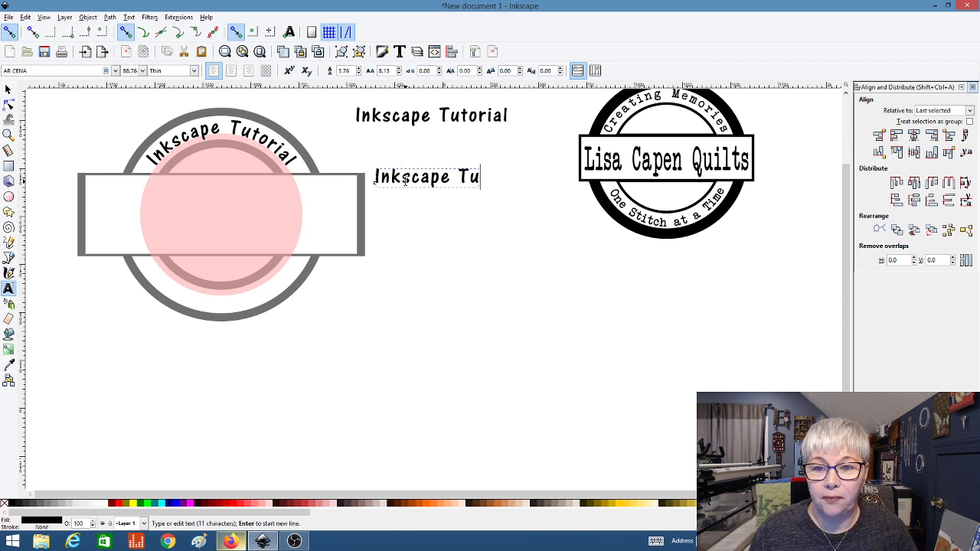
{"action": "key", "text": "BackSpace"}
{"action": "key", "text": "BackSpace"}
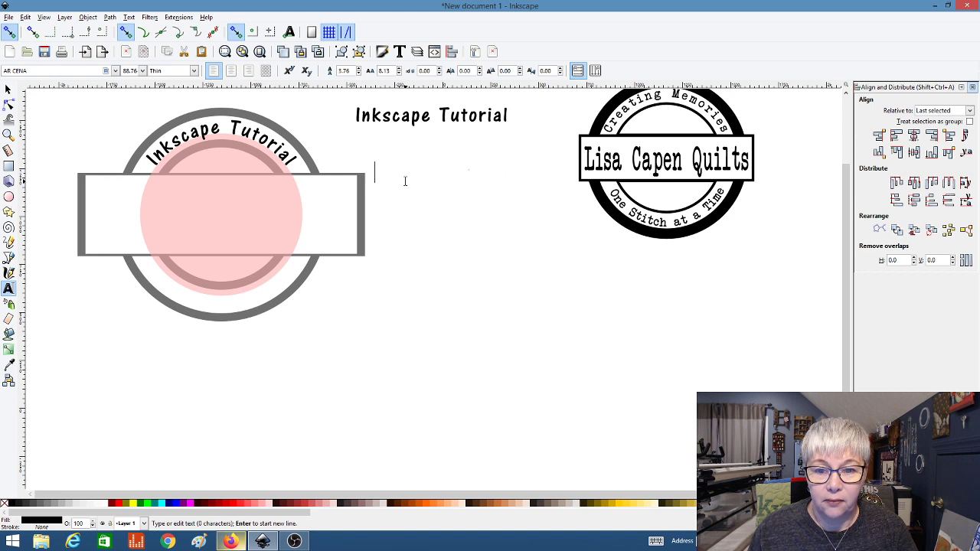
{"action": "type", "text": "Hello "}
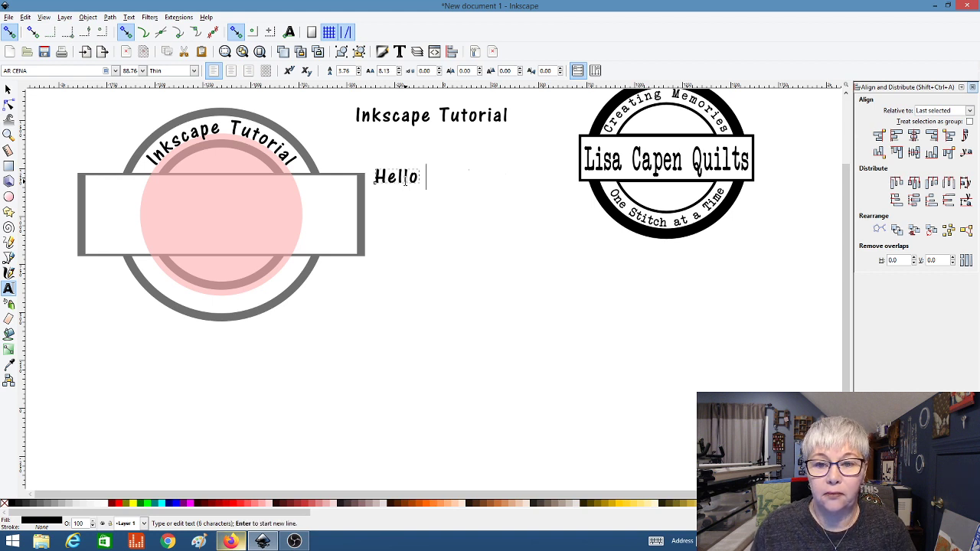
{"action": "type", "text": "Everyo"}
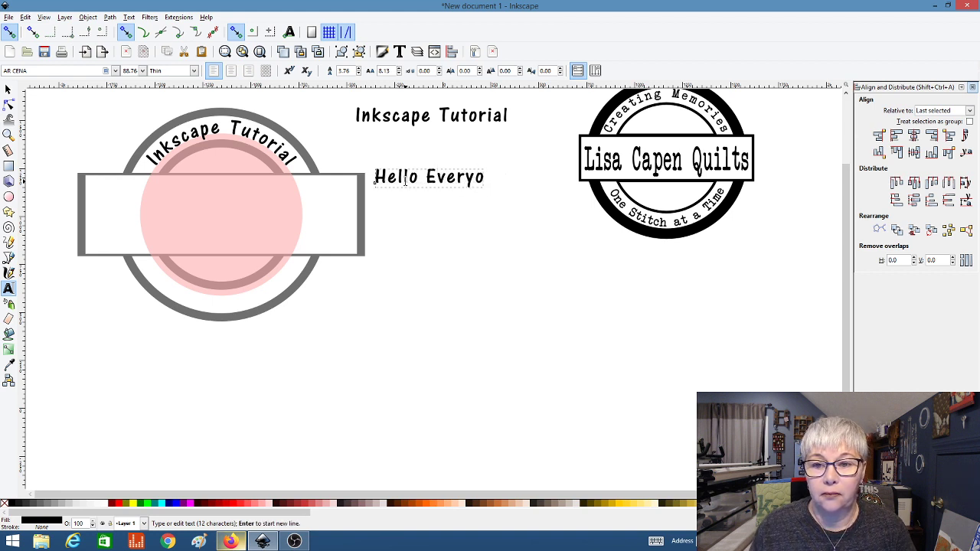
{"action": "type", "text": "ne"}
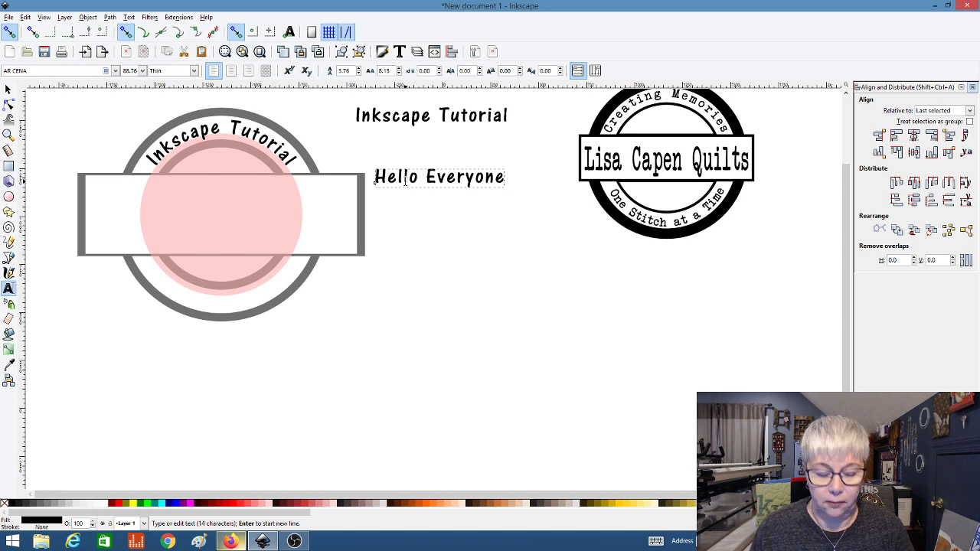
{"action": "type", "text": "!"}
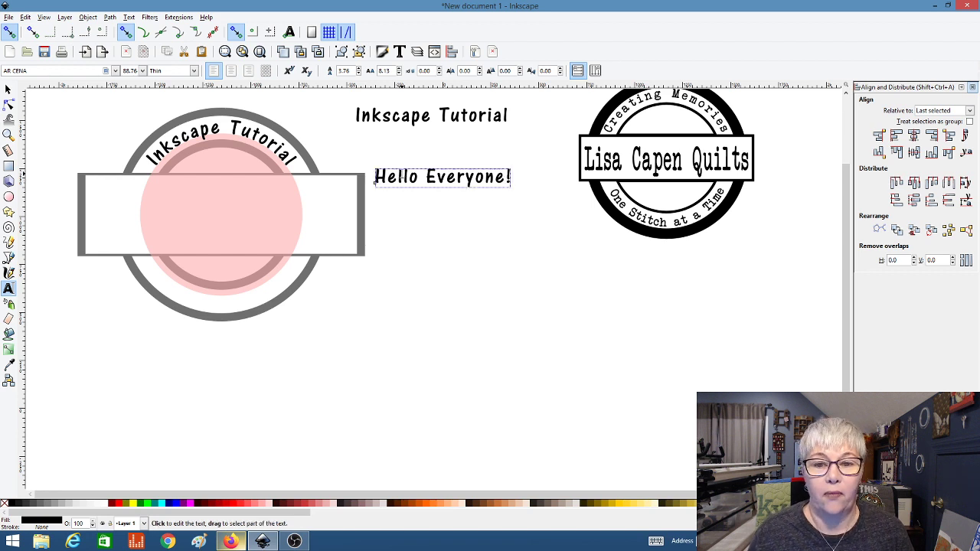
Put the "Hello Everyone!" text on the pink circle's path
{"action": "left_click", "coordinate": [9, 91]}
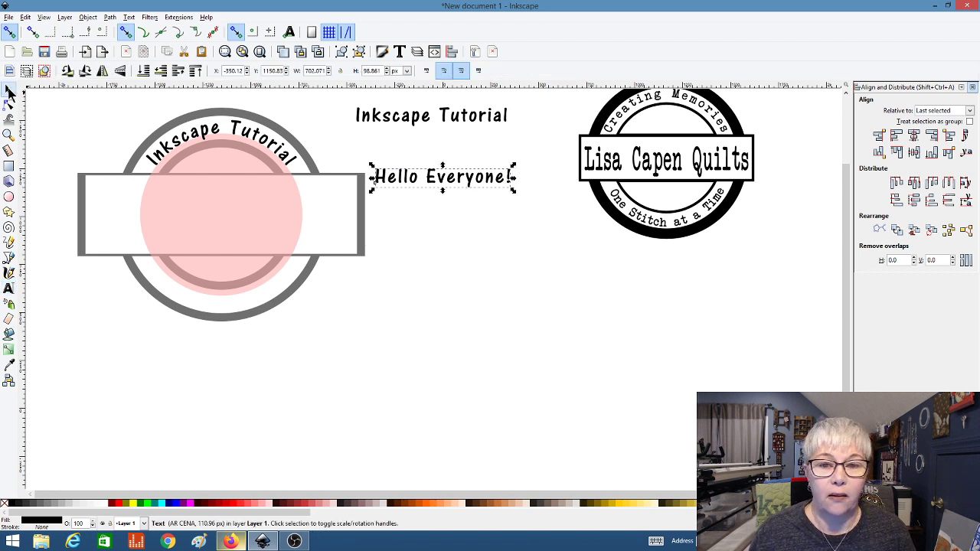
{"action": "left_click", "coordinate": [210, 223], "text": "shift"}
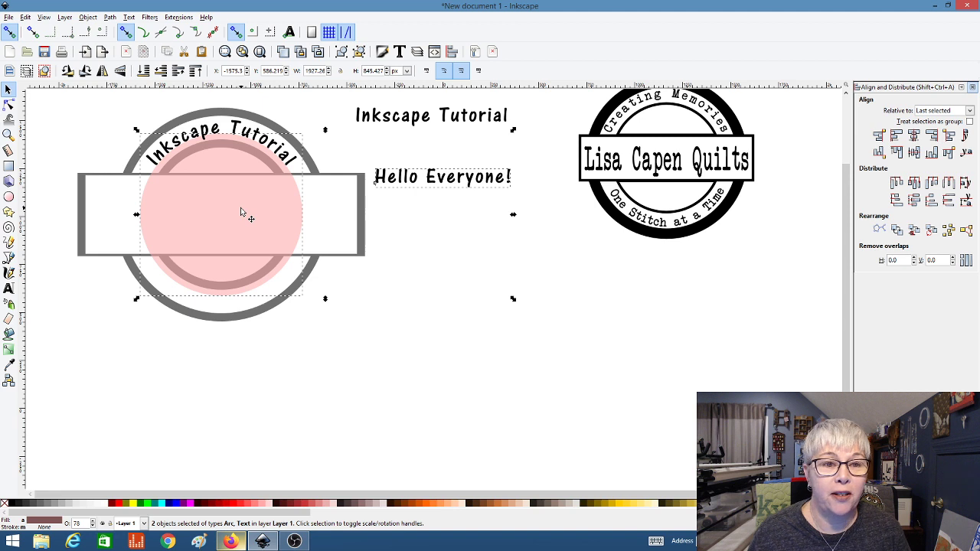
{"action": "left_click", "coordinate": [127, 19]}
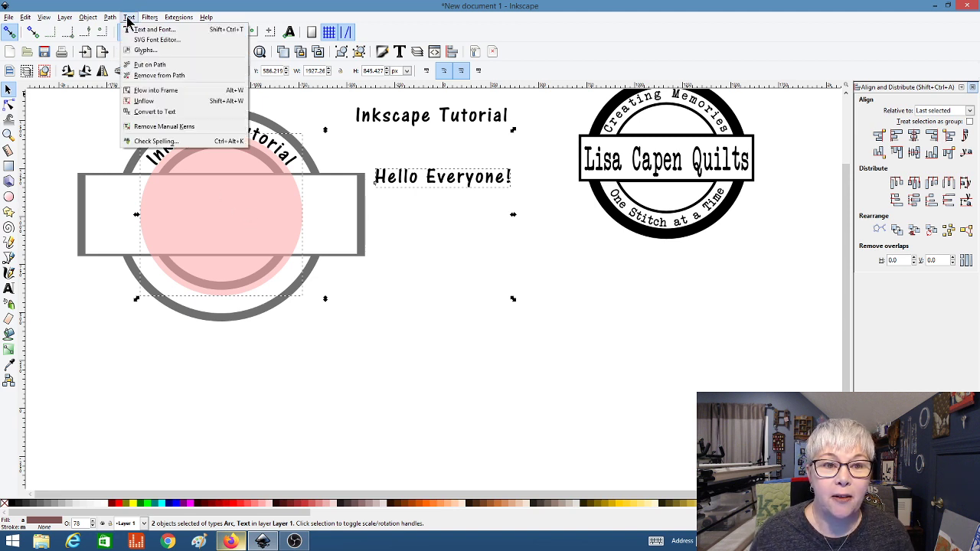
{"action": "left_click", "coordinate": [149, 64]}
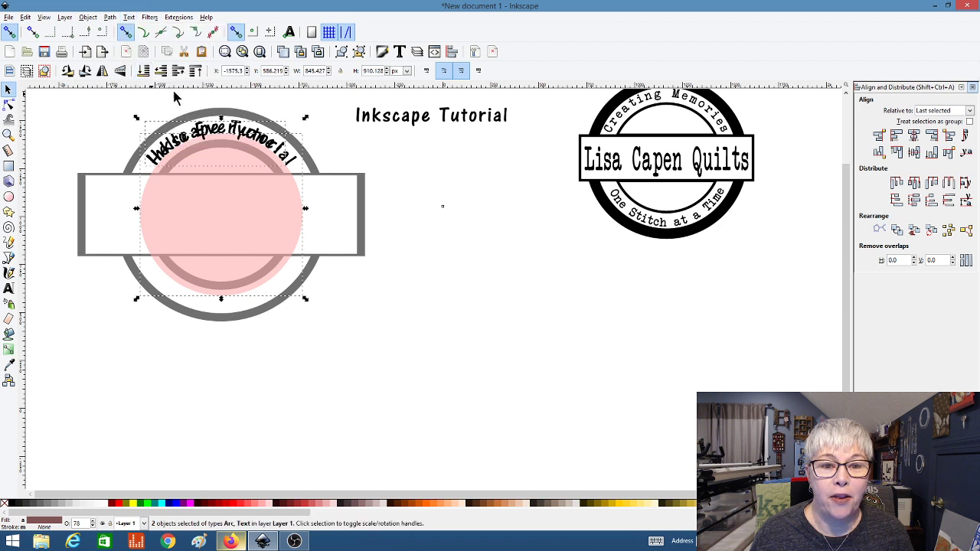
{"action": "left_click", "coordinate": [427, 290]}
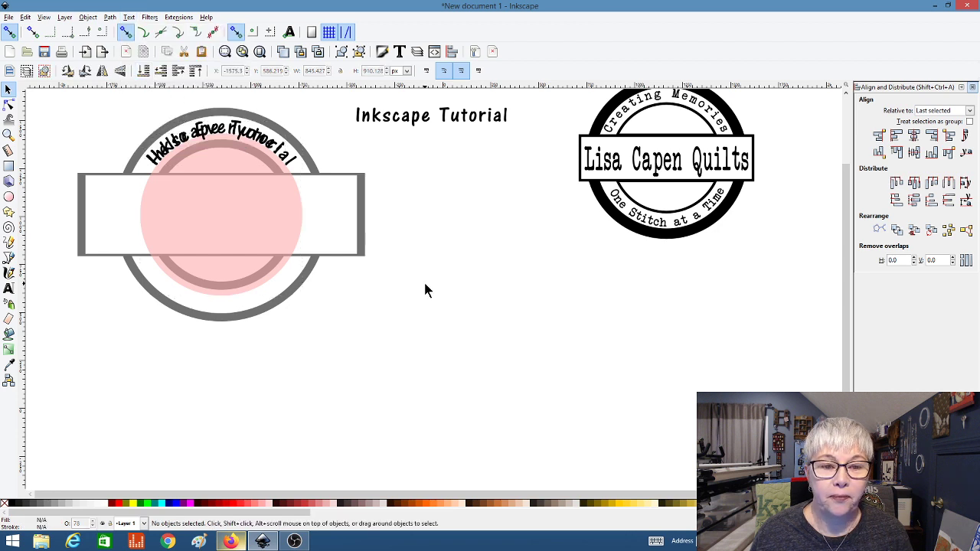
Rotate the pink circle about half a turn so "Hello Everyone!" sits in the lower gap between the rings
{"action": "left_click", "coordinate": [175, 208]}
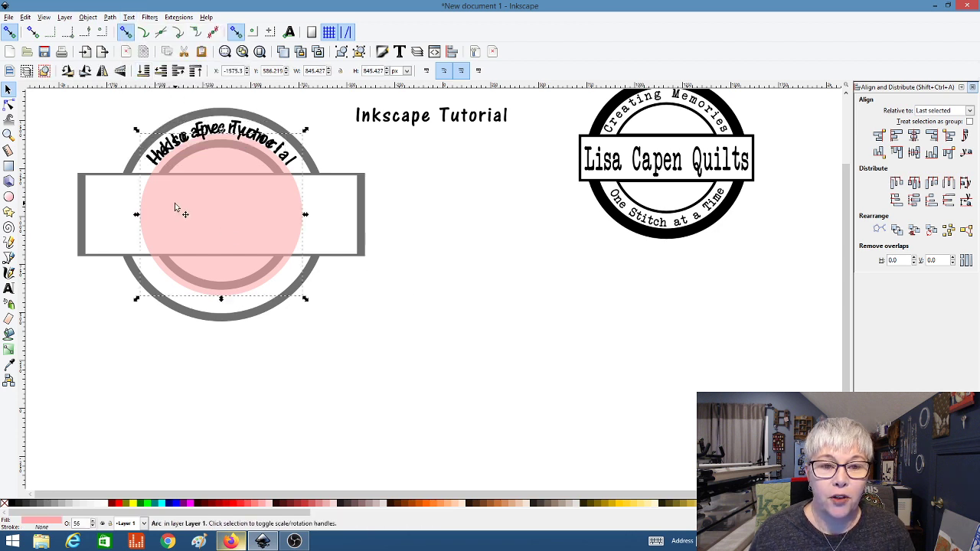
{"action": "left_click", "coordinate": [175, 207]}
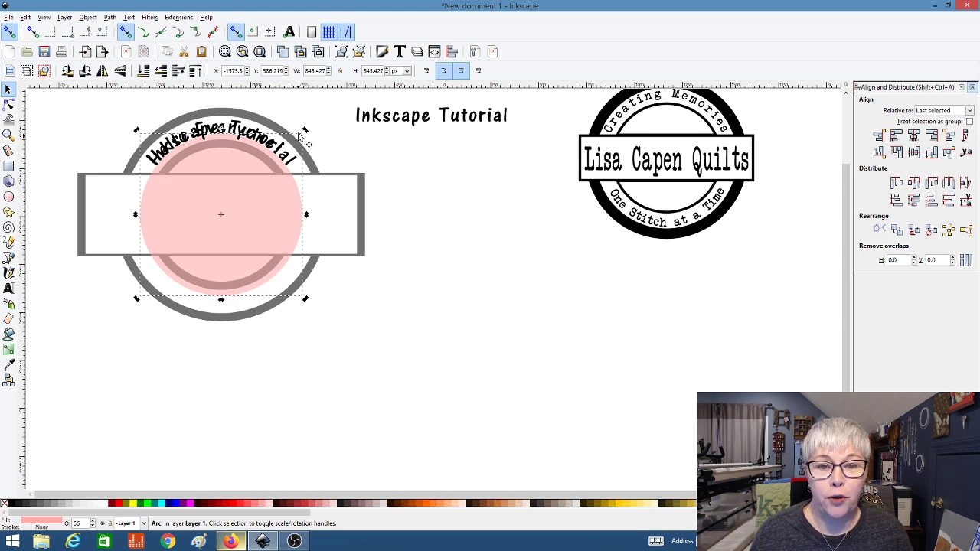
{"action": "left_click_drag", "start_coordinate": [307, 136], "coordinate": [89, 316]}
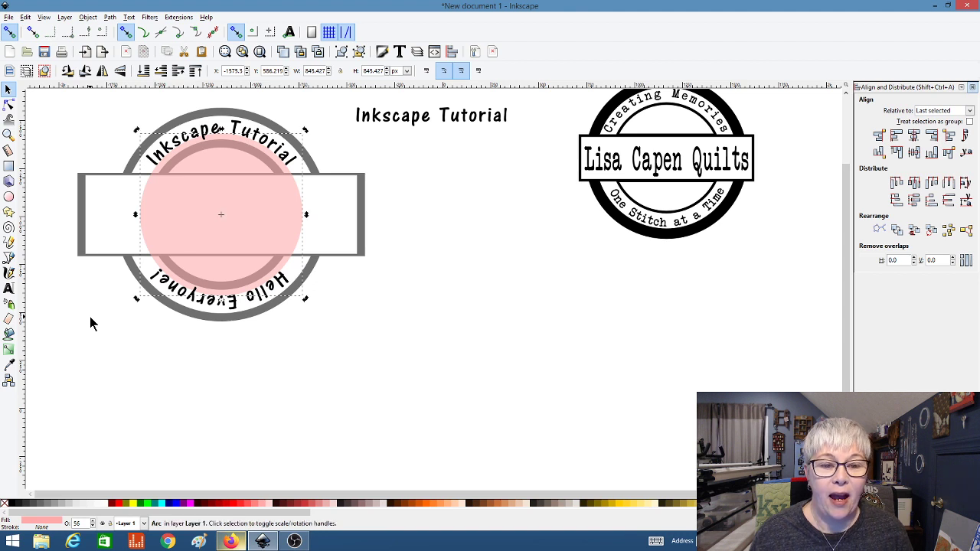
{"action": "left_click", "coordinate": [171, 340]}
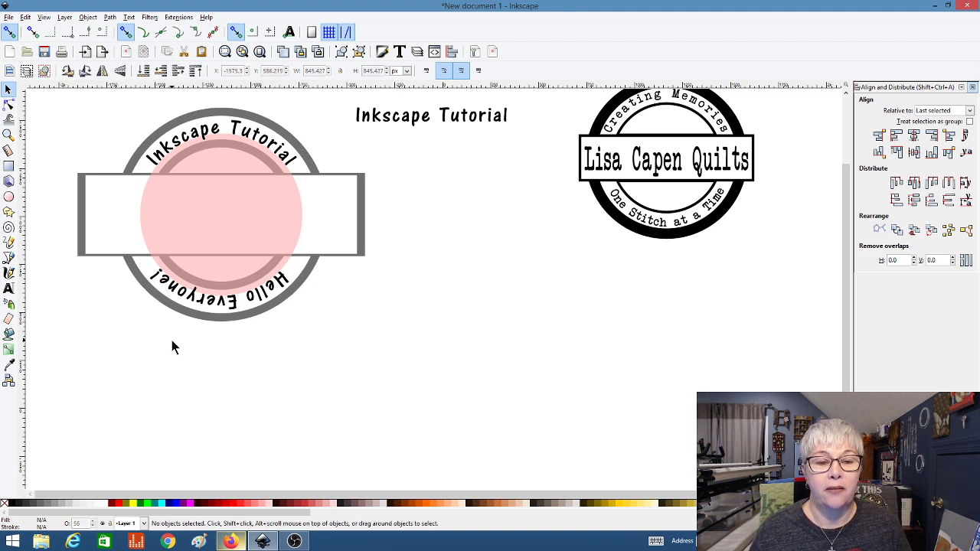
Flip the "Hello Everyone!" text and the pink circle together horizontally so the text reads upright along the bottom curve
{"action": "left_click", "coordinate": [217, 309]}
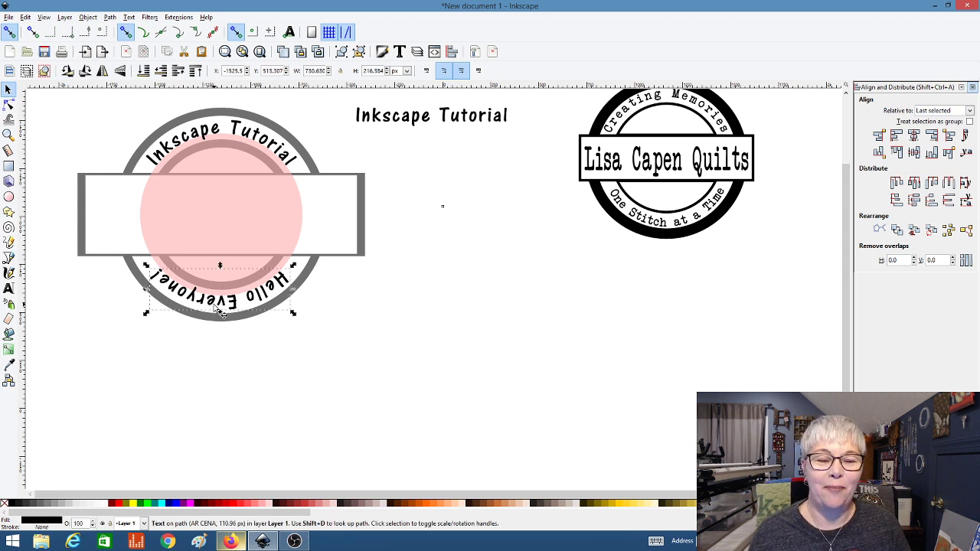
{"action": "left_click", "coordinate": [203, 224], "text": "shift"}
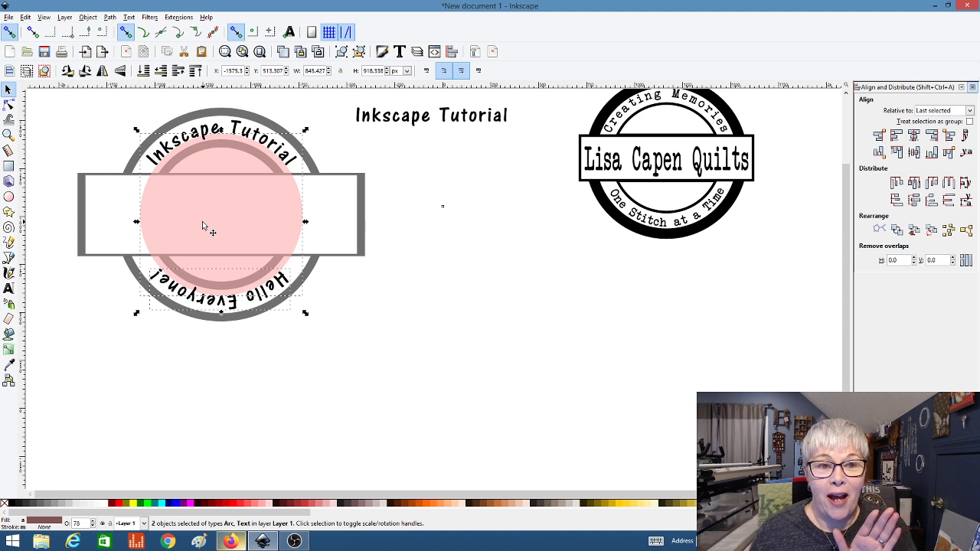
{"action": "left_click", "coordinate": [102, 72]}
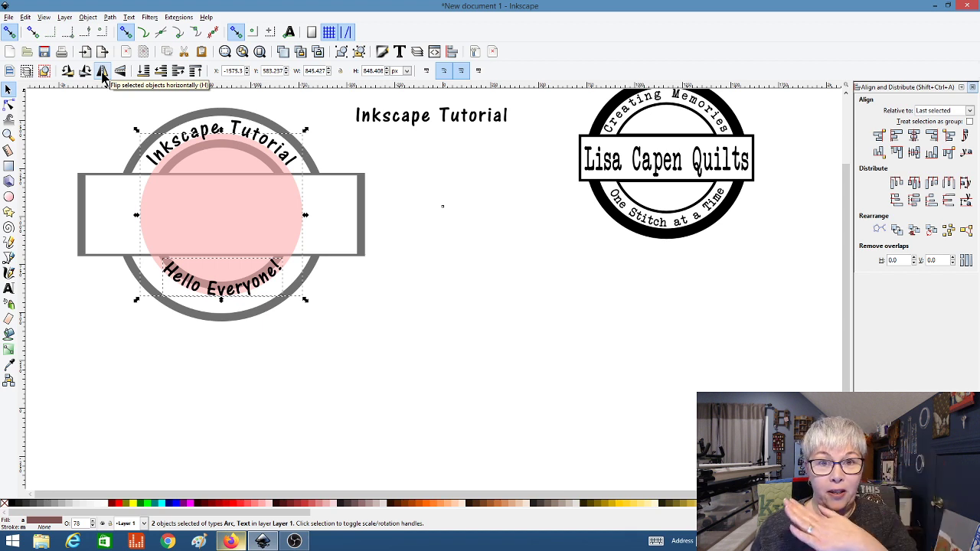
{"action": "left_click", "coordinate": [148, 347]}
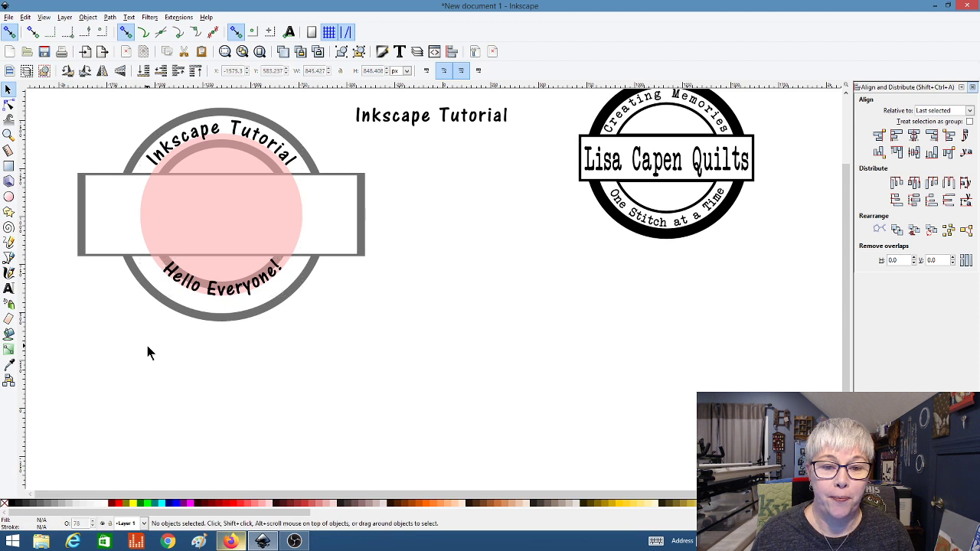
{"action": "left_click_drag", "start_coordinate": [214, 226], "coordinate": [365, 286]}
{"action": "key", "text": "ctrl+z"}
{"action": "left_click", "coordinate": [370, 332]}
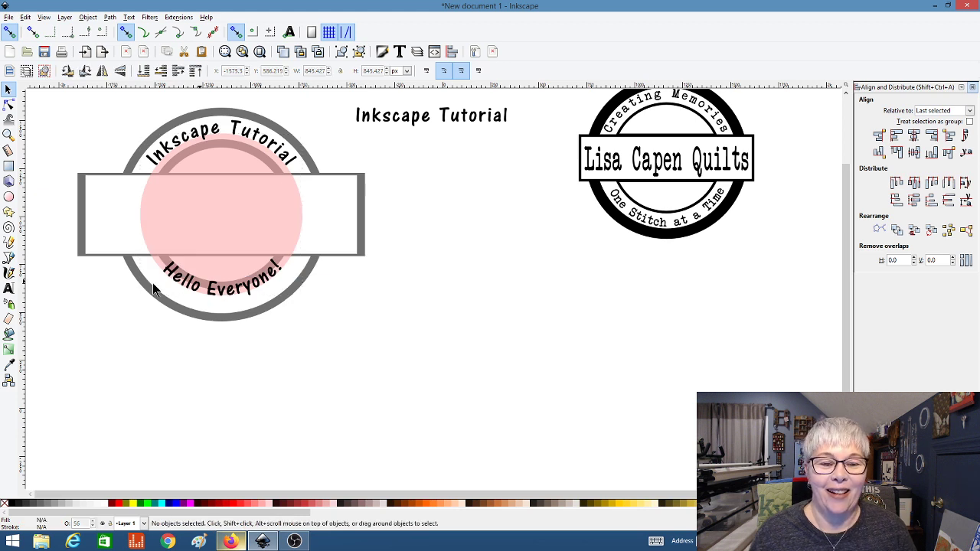
Convert the curved "Hello Everyone!" text to a path
{"action": "left_click", "coordinate": [185, 284]}
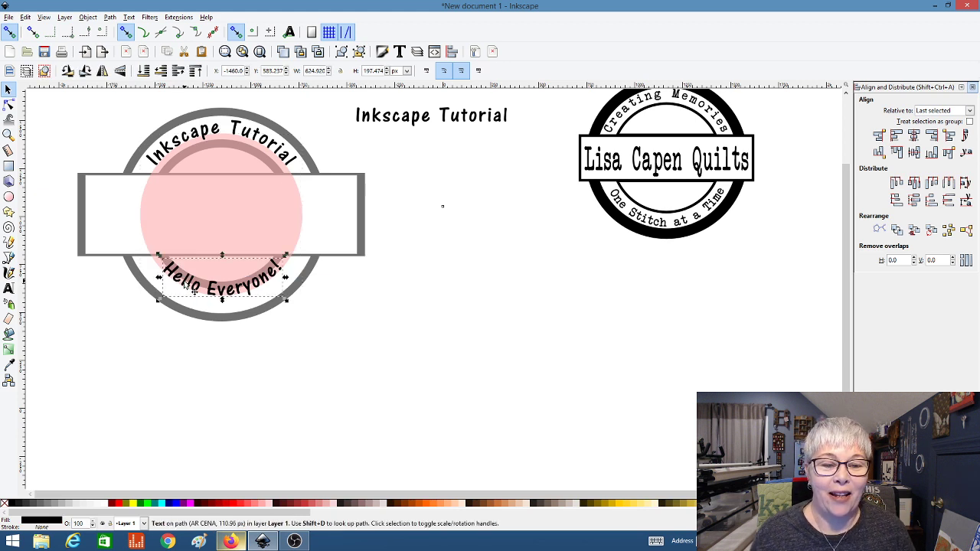
{"action": "left_click", "coordinate": [111, 18]}
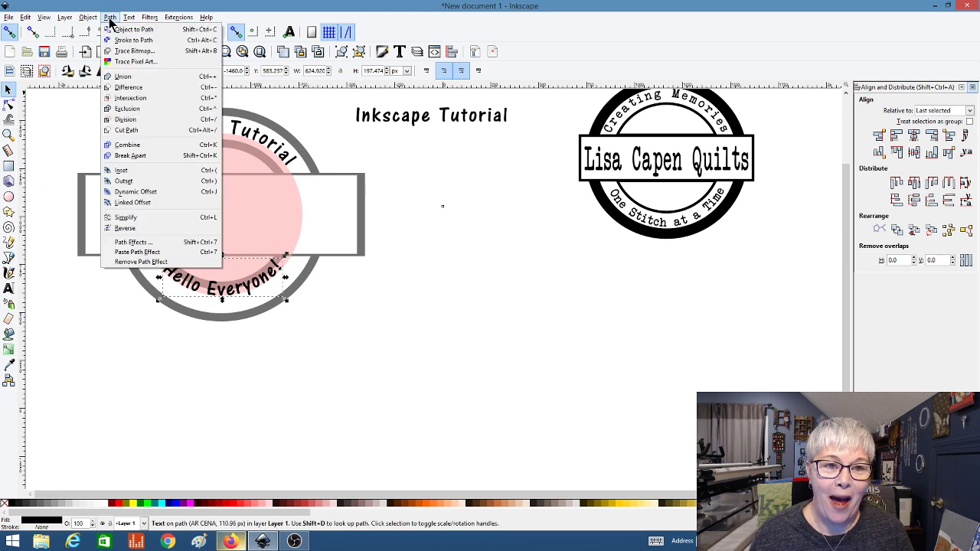
{"action": "left_click", "coordinate": [115, 26]}
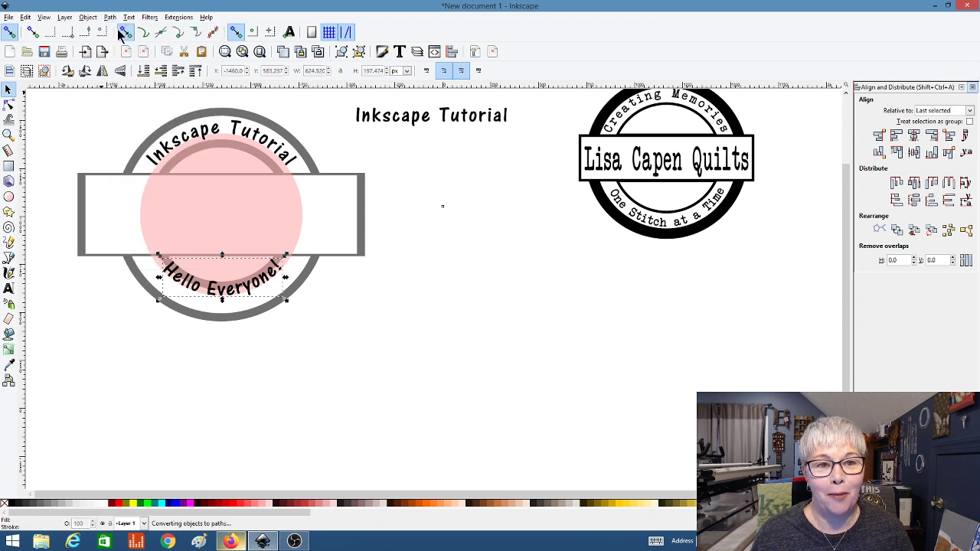
{"action": "left_click", "coordinate": [455, 372]}
Move the pink guide circle off the logo into the blank area and delete it
{"action": "left_click", "coordinate": [224, 209]}
{"action": "key", "text": "e"}
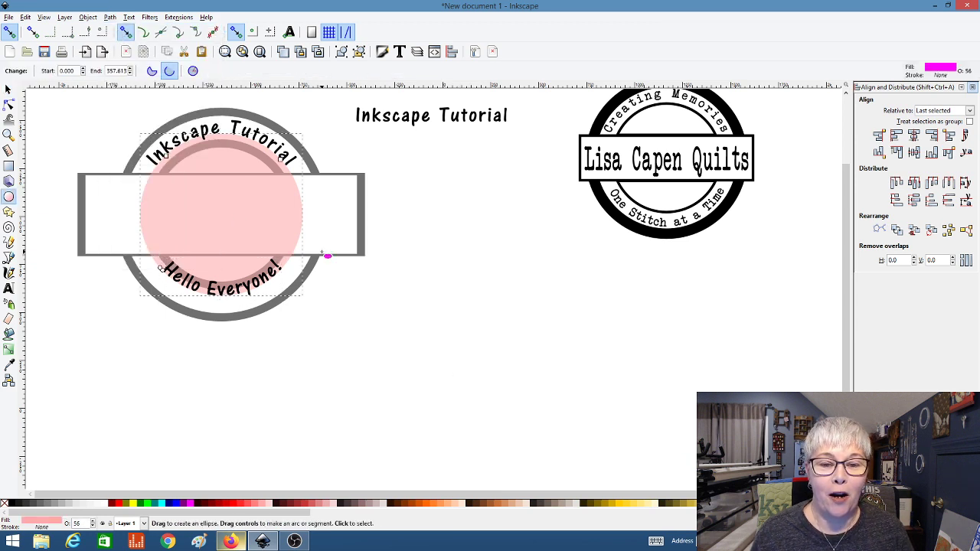
{"action": "left_click", "coordinate": [9, 90]}
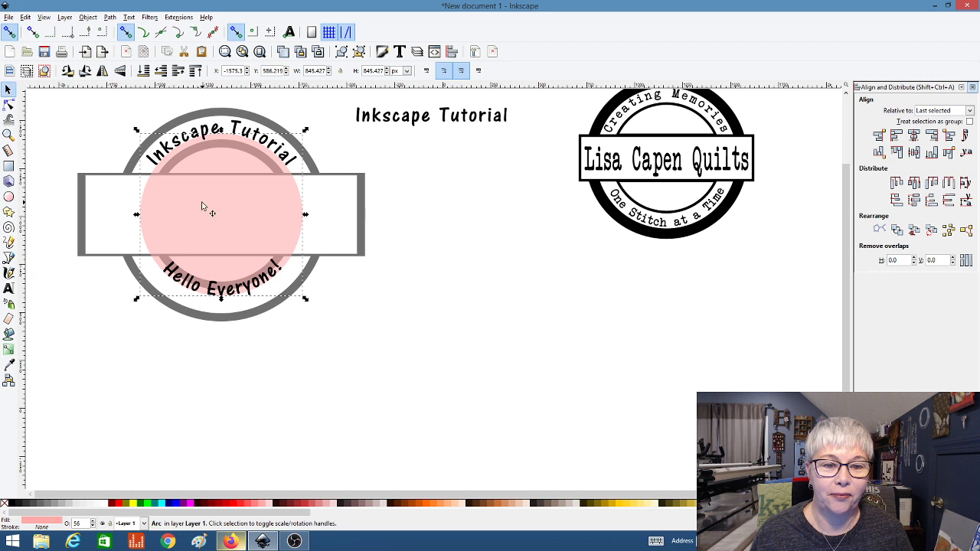
{"action": "left_click_drag", "start_coordinate": [242, 226], "coordinate": [509, 313]}
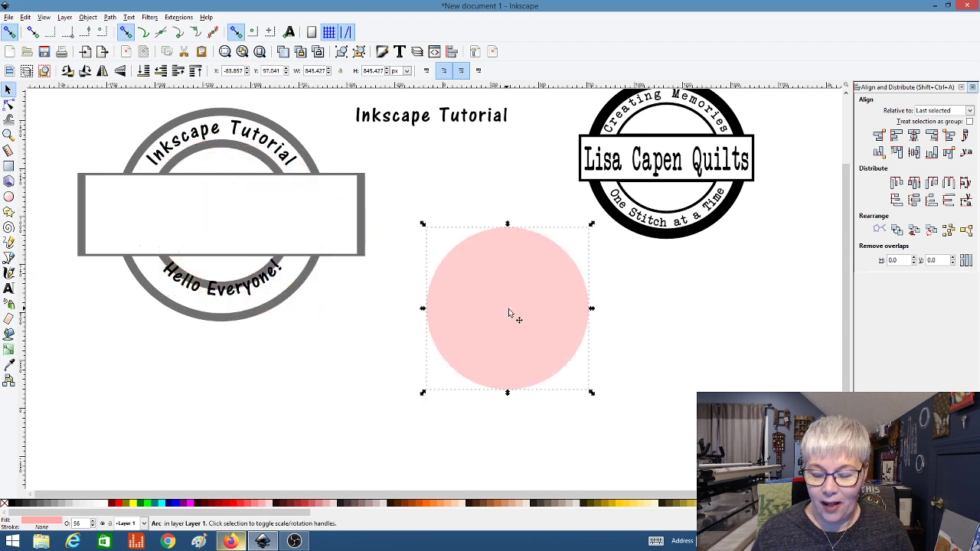
{"action": "key", "text": "Delete"}
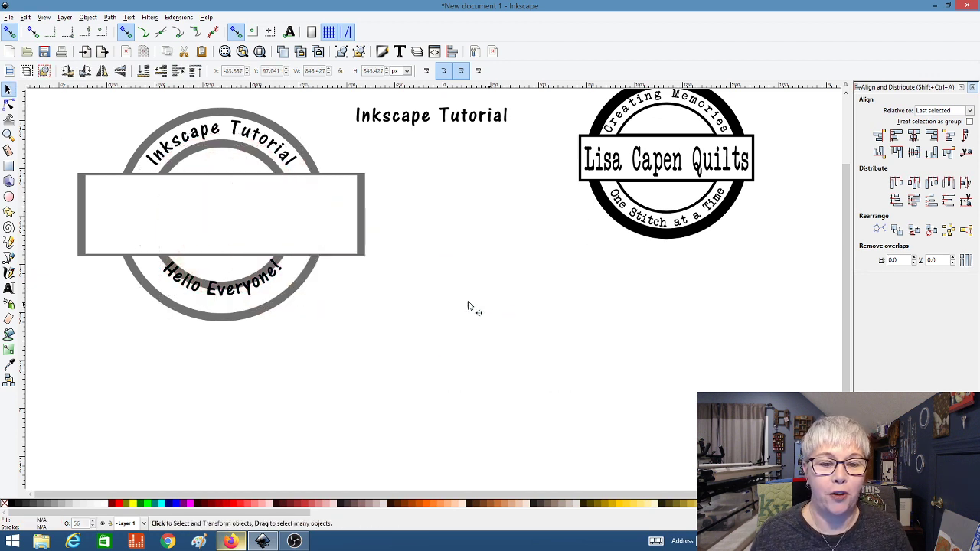
Enlarge the "Hello Everyone!" group proportionally to about 735 × 230 px and center it in the lower gap between the rings
{"action": "left_click", "coordinate": [248, 291], "text": "ctrl"}
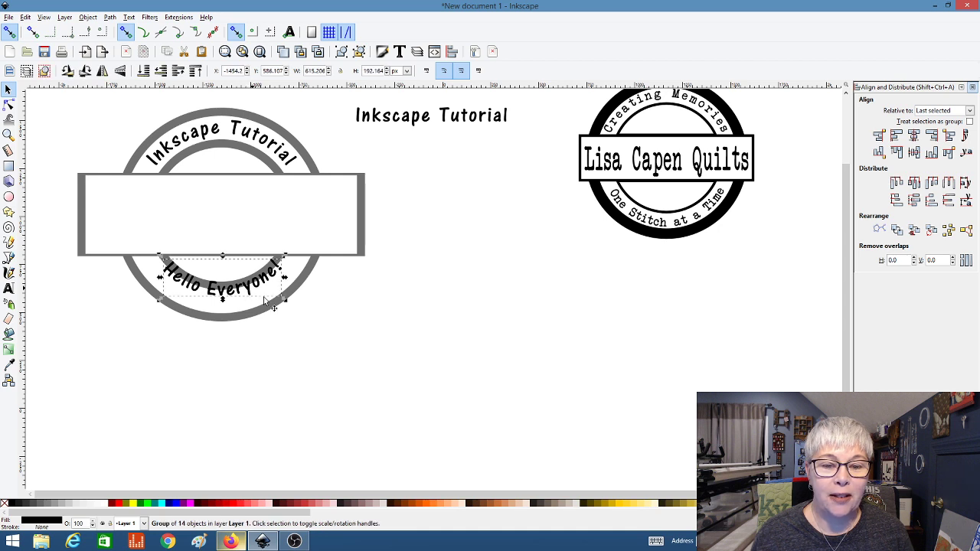
{"action": "left_click_drag", "start_coordinate": [283, 300], "coordinate": [307, 328]}
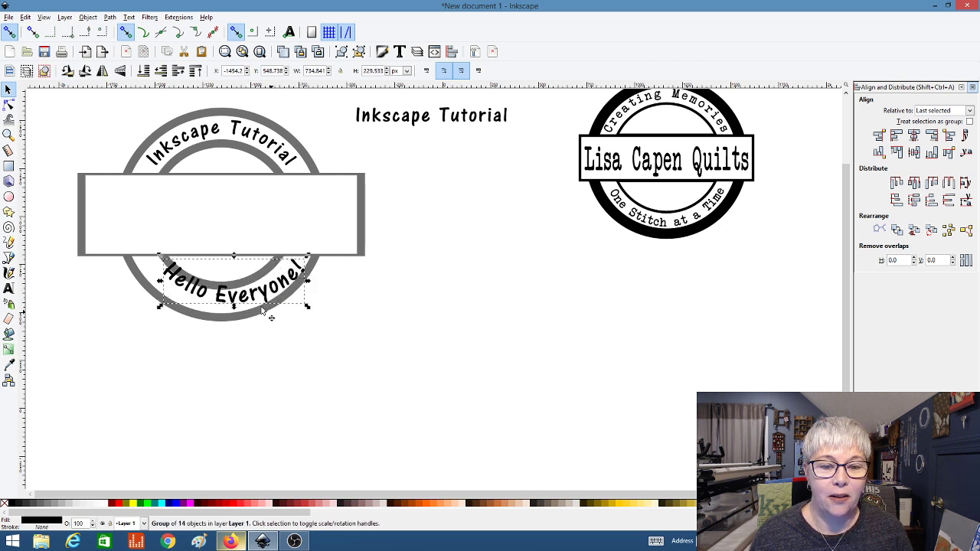
{"action": "left_click_drag", "start_coordinate": [235, 301], "coordinate": [231, 307]}
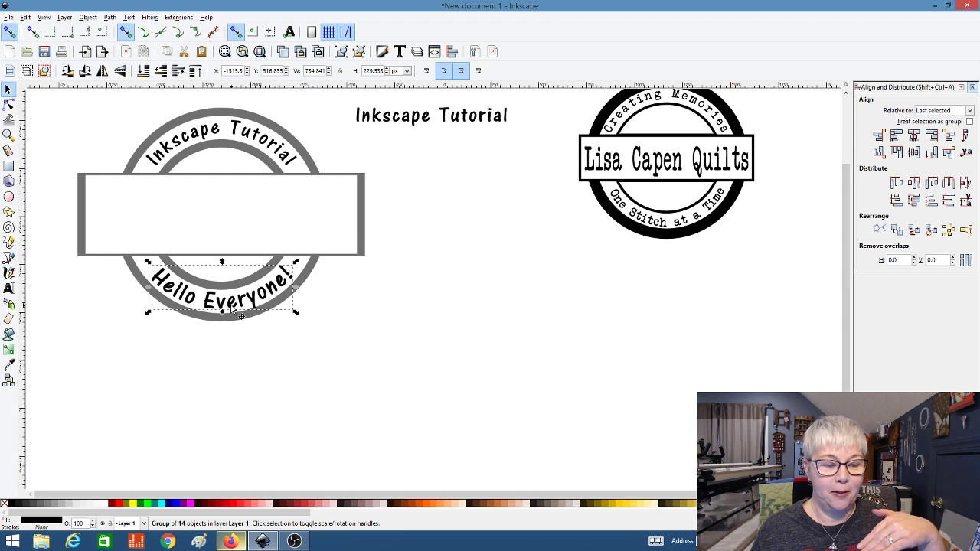
Move the straight "Inkscape Tutorial" text from the blank canvas area into the white banner of the logo
{"action": "left_click", "coordinate": [252, 365]}
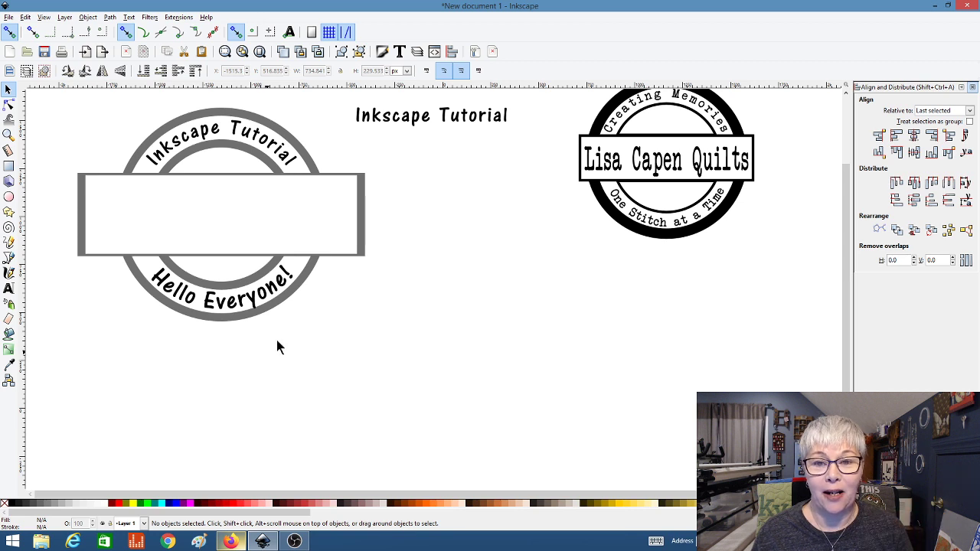
{"action": "left_click", "coordinate": [377, 121]}
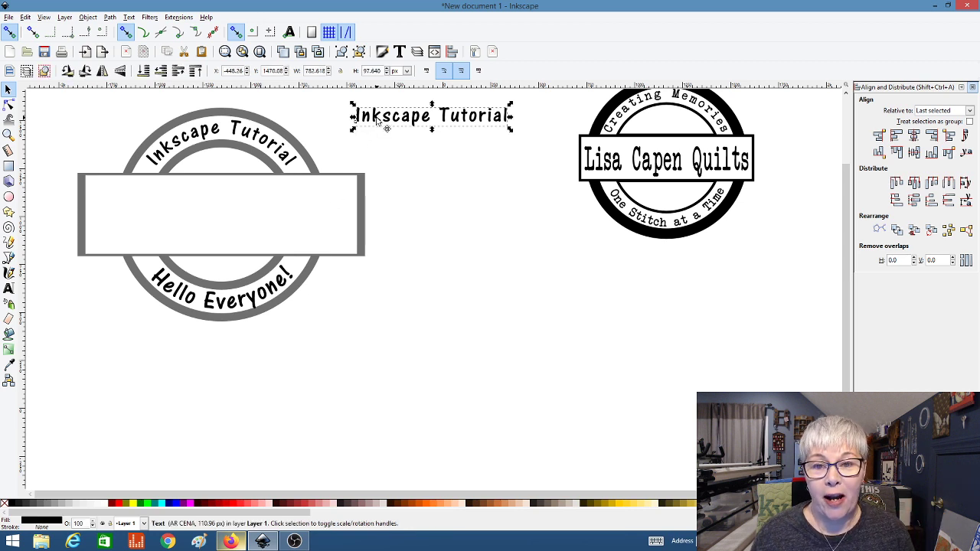
{"action": "left_click_drag", "start_coordinate": [377, 121], "coordinate": [166, 229]}
Replace the wording of the text in the banner with "Inkscape Rocks!!"
{"action": "key", "text": "t"}
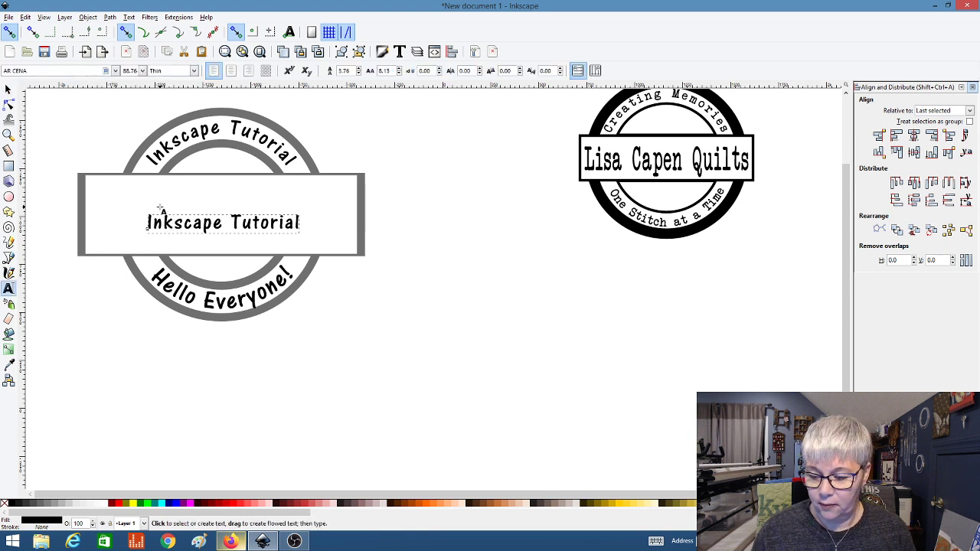
{"action": "key", "text": "BackSpace"}
{"action": "key", "text": "BackSpace"}
{"action": "key", "text": "BackSpace"}
{"action": "key", "text": "BackSpace"}
{"action": "key", "text": "BackSpace"}
{"action": "key", "text": "BackSpace"}
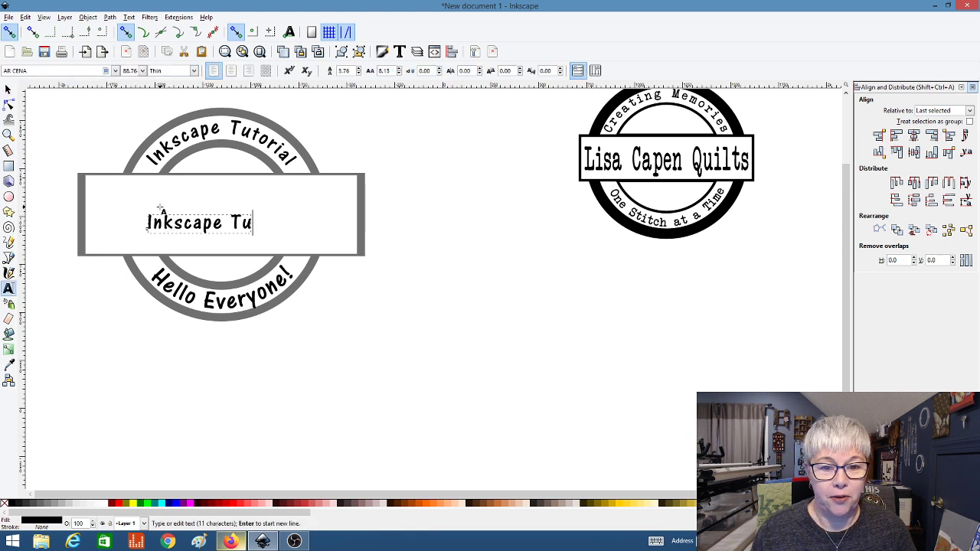
{"action": "key", "text": "BackSpace"}
{"action": "key", "text": "BackSpace"}
{"action": "key", "text": "BackSpace"}
{"action": "key", "text": "BackSpace"}
{"action": "key", "text": "BackSpace"}
{"action": "key", "text": "BackSpace"}
{"action": "key", "text": "BackSpace"}
{"action": "key", "text": "BackSpace"}
{"action": "key", "text": "BackSpace"}
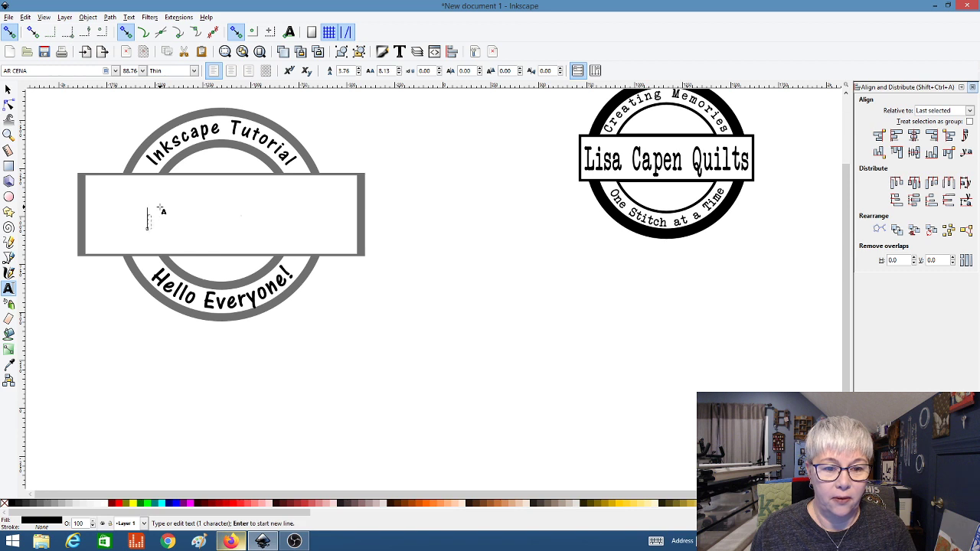
{"action": "type", "text": "nk"}
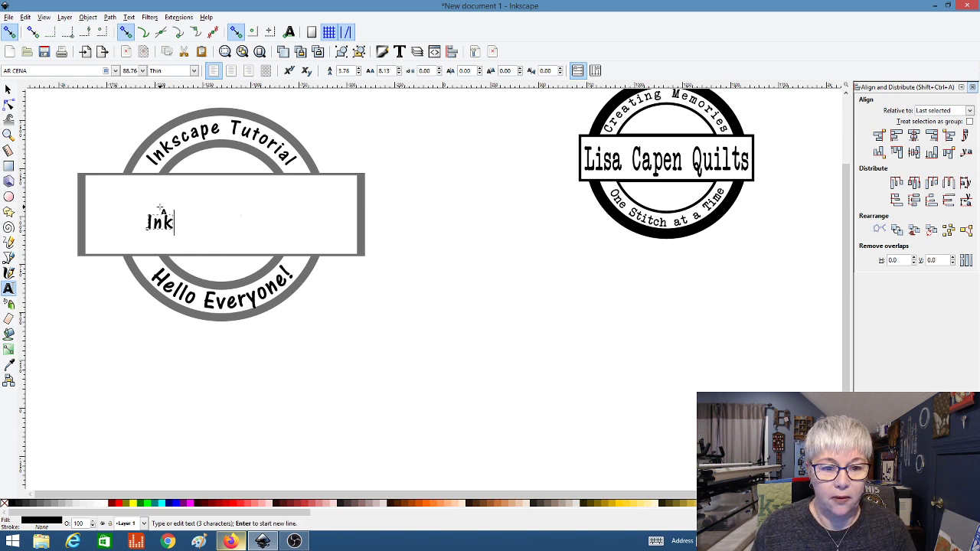
{"action": "type", "text": "scape"}
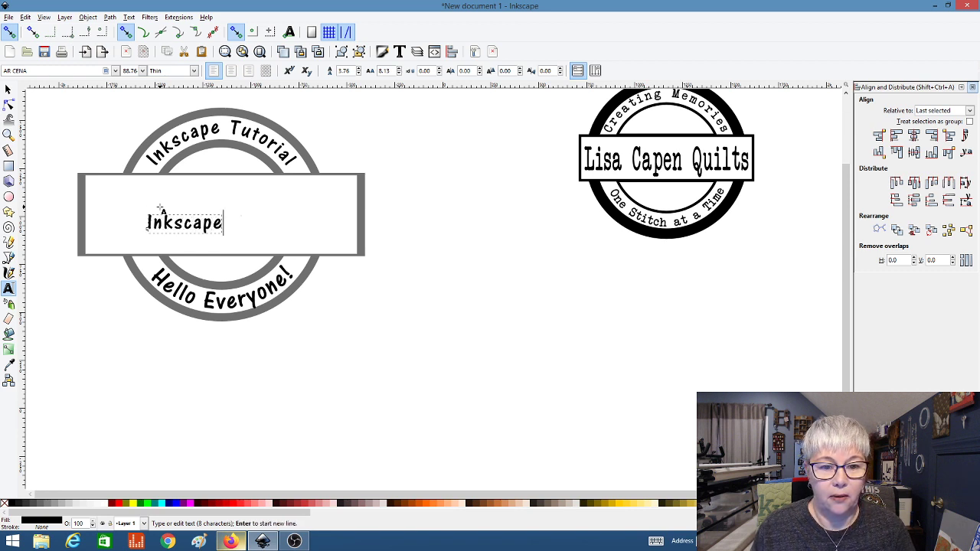
{"action": "type", "text": " Roc"}
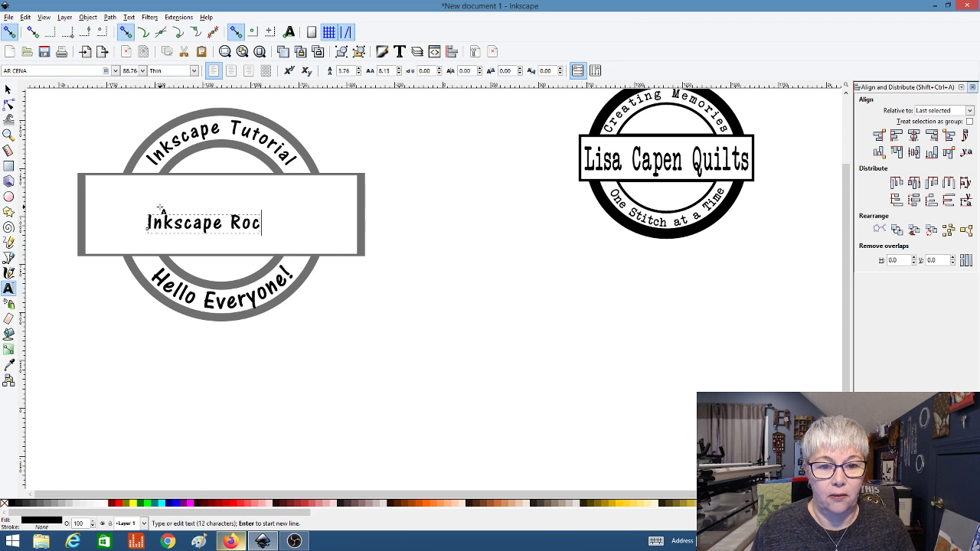
{"action": "type", "text": "ks!!"}
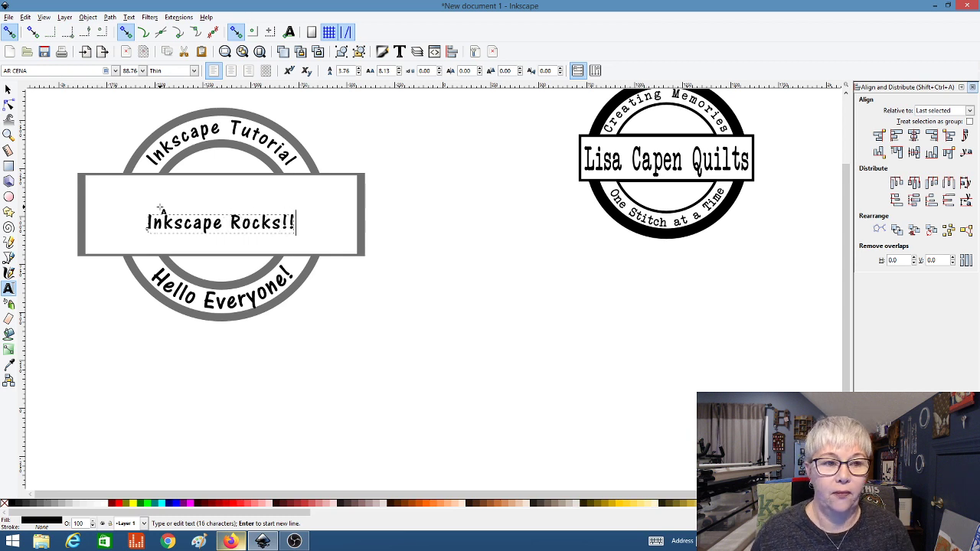
Enlarge and stretch the "Inkscape Rocks!!" text to about 1351 × 283 px so it fills the banner
{"action": "left_click", "coordinate": [8, 89]}
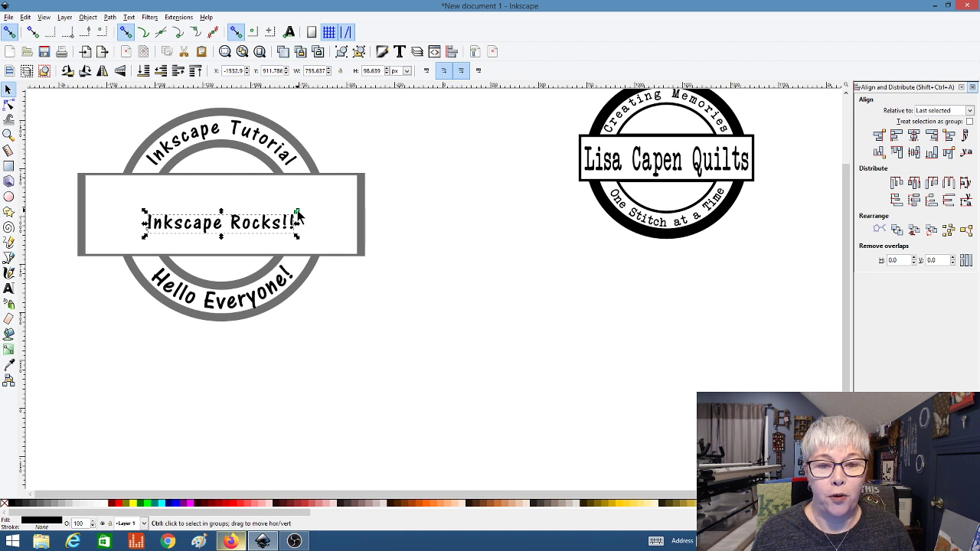
{"action": "left_click_drag", "start_coordinate": [299, 216], "coordinate": [354, 191]}
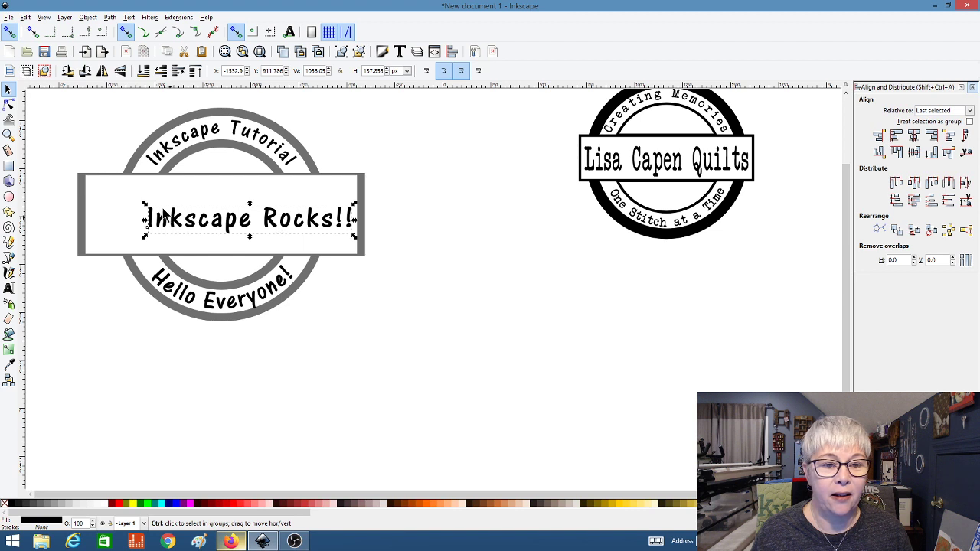
{"action": "left_click_drag", "start_coordinate": [144, 204], "coordinate": [89, 189]}
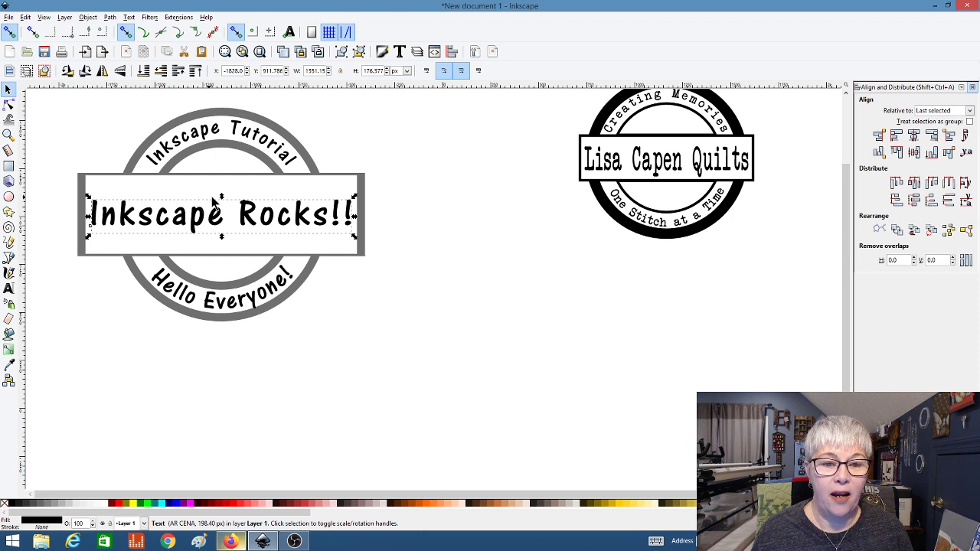
{"action": "left_click_drag", "start_coordinate": [221, 197], "coordinate": [224, 173]}
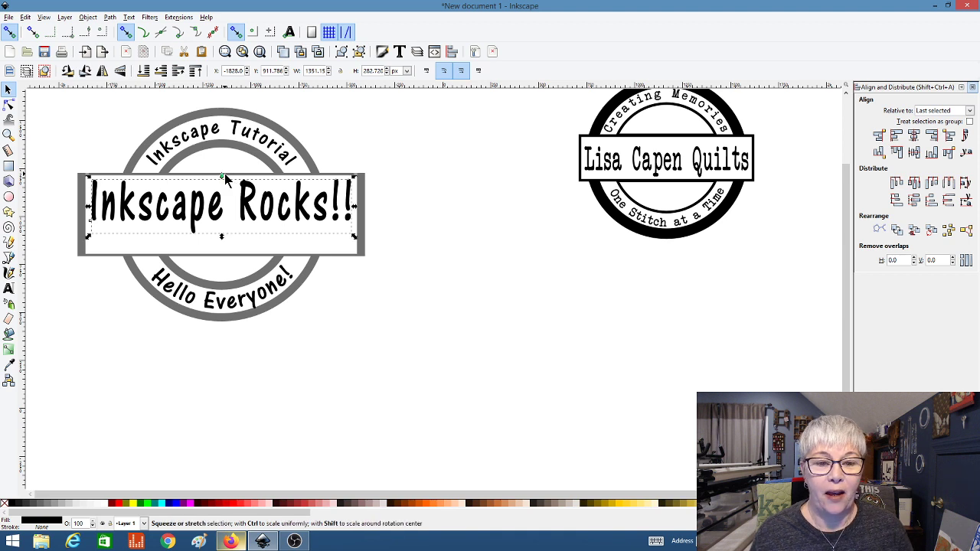
Center the "Inkscape Rocks!!" text vertically on the ring-and-banner shape
{"action": "left_click", "coordinate": [312, 278], "text": "shift"}
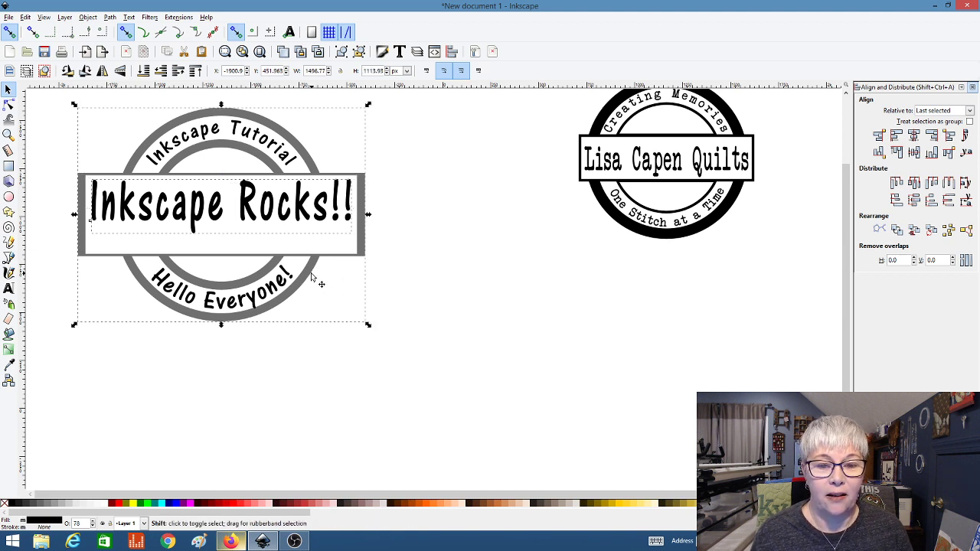
{"action": "left_click", "coordinate": [918, 153]}
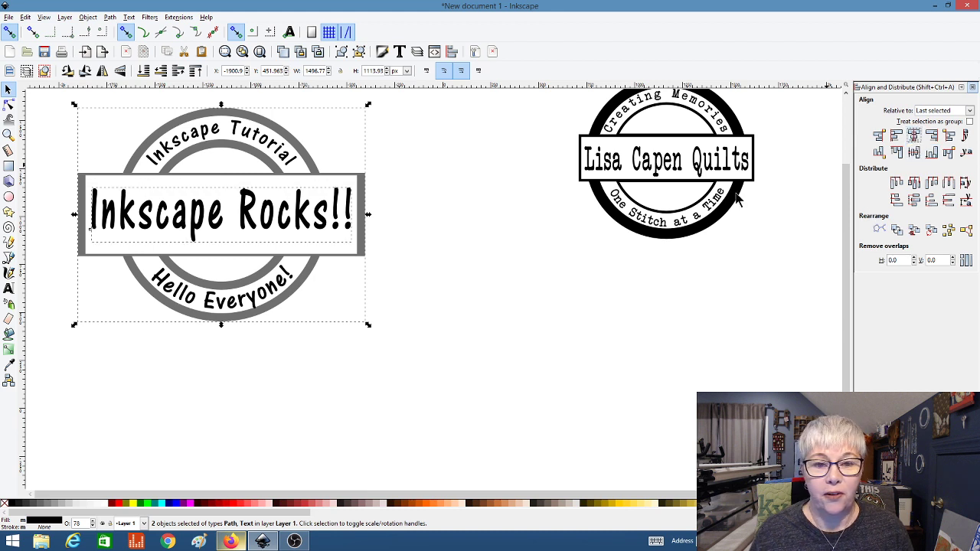
{"action": "left_click", "coordinate": [413, 269]}
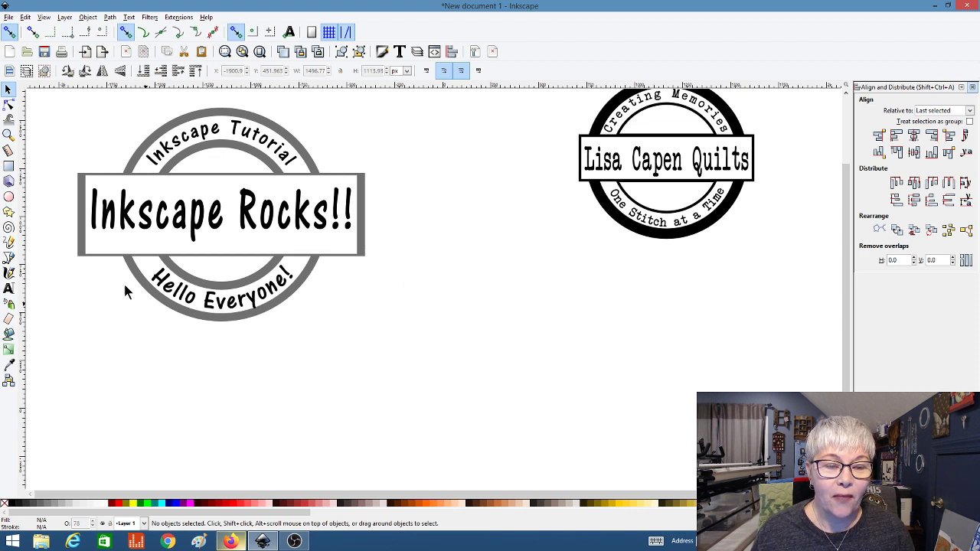
Fill all four parts of the new logo with blue and group them into one object
{"action": "left_click_drag", "start_coordinate": [44, 95], "coordinate": [408, 367]}
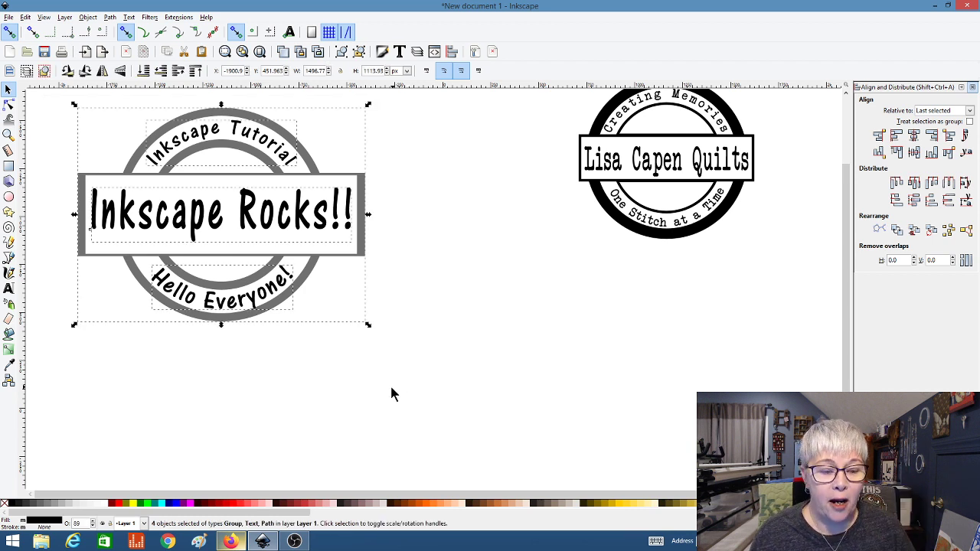
{"action": "left_click", "coordinate": [174, 504]}
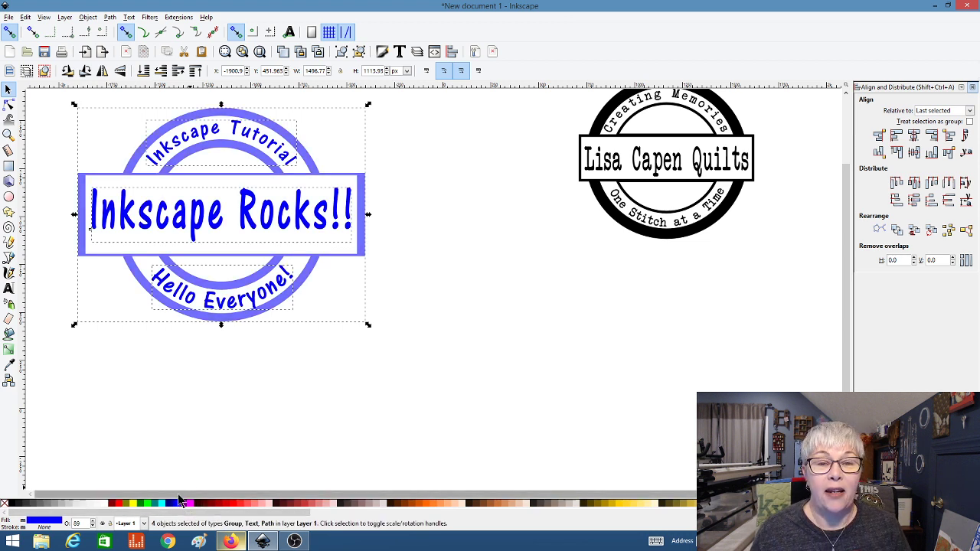
{"action": "left_click", "coordinate": [110, 17]}
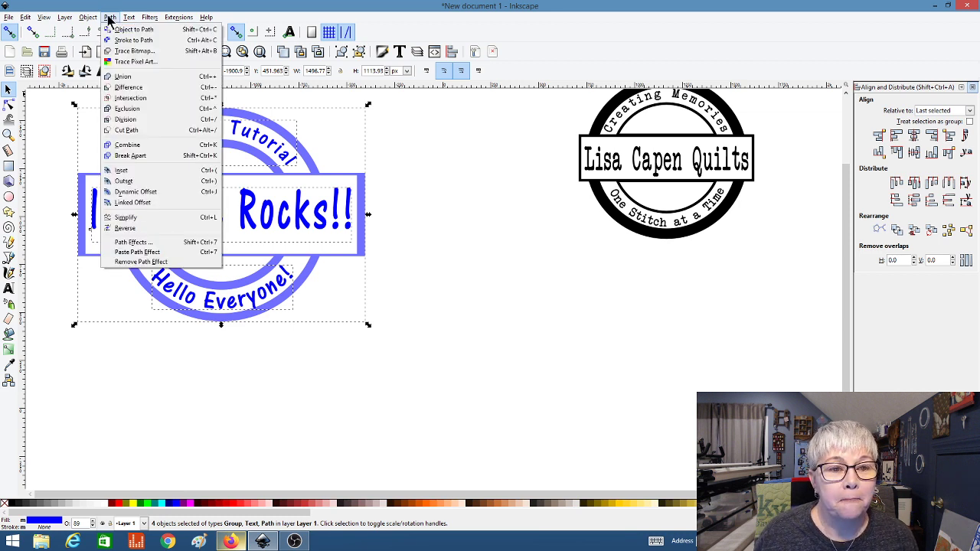
{"action": "left_click", "coordinate": [109, 18]}
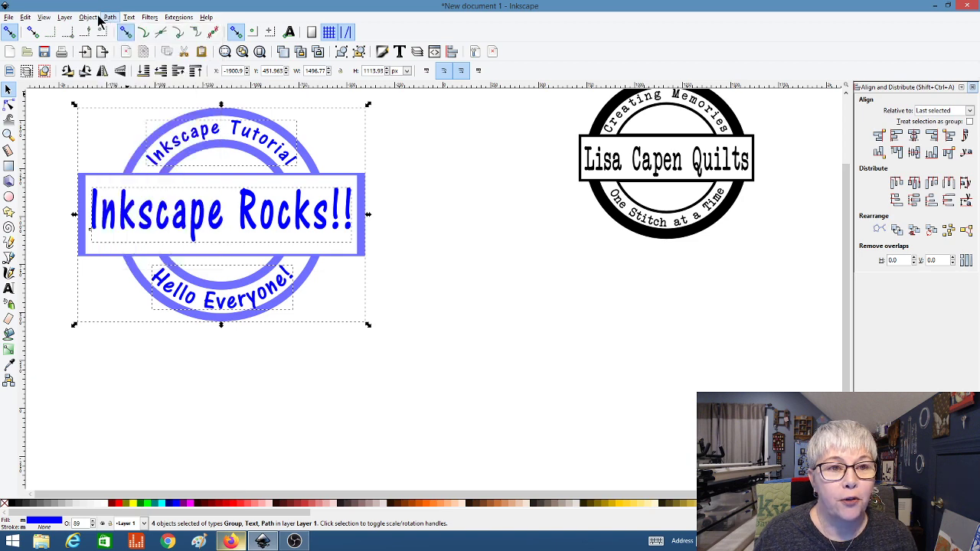
{"action": "left_click", "coordinate": [92, 18]}
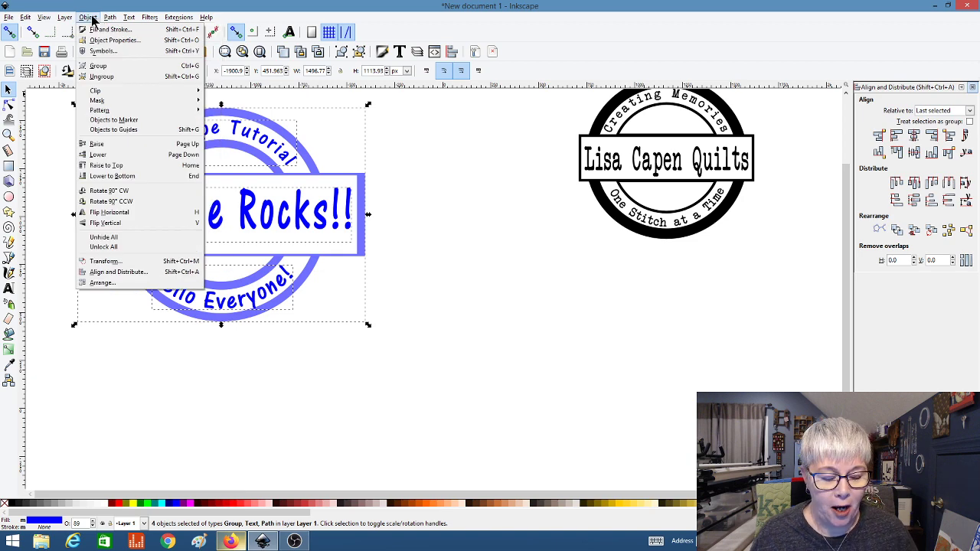
{"action": "left_click", "coordinate": [96, 66]}
{"action": "left_click", "coordinate": [429, 212]}
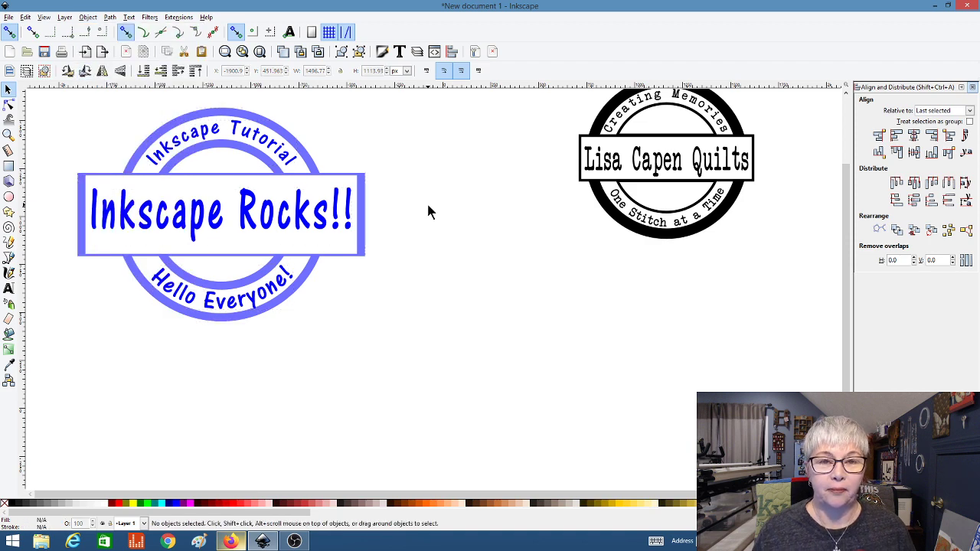
Shift the grouped blue logo slightly up and to the left as one object
{"action": "left_click", "coordinate": [323, 219]}
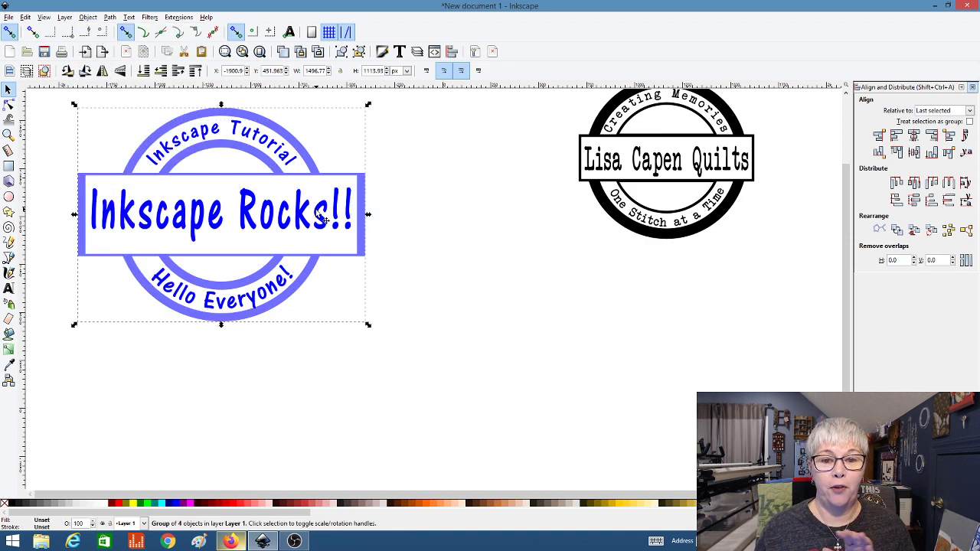
{"action": "mouse_move", "coordinate": [322, 218]}
{"action": "left_mouse_down"}
{"action": "mouse_move", "coordinate": [465, 289]}
{"action": "mouse_move", "coordinate": [448, 293]}
{"action": "mouse_move", "coordinate": [360, 260]}
{"action": "mouse_move", "coordinate": [325, 221]}
{"action": "left_mouse_up"}
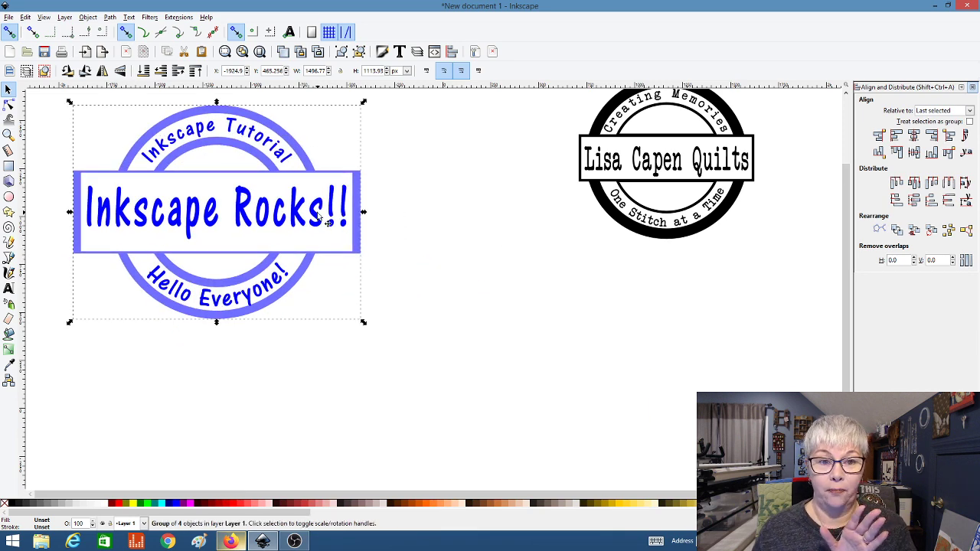
{"action": "left_click", "coordinate": [434, 298]}
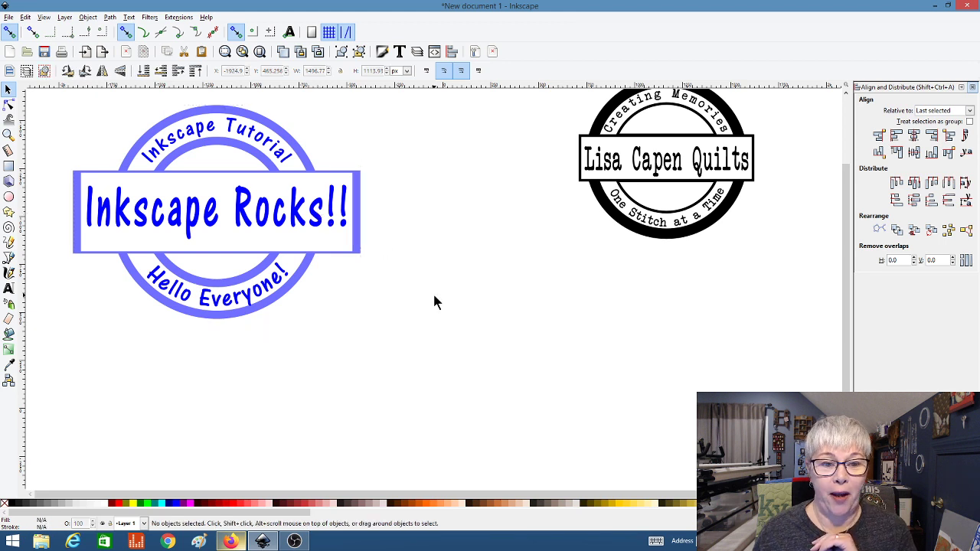
Ungroup the blue logo into its separate parts and clear the selection
{"action": "left_click", "coordinate": [261, 217]}
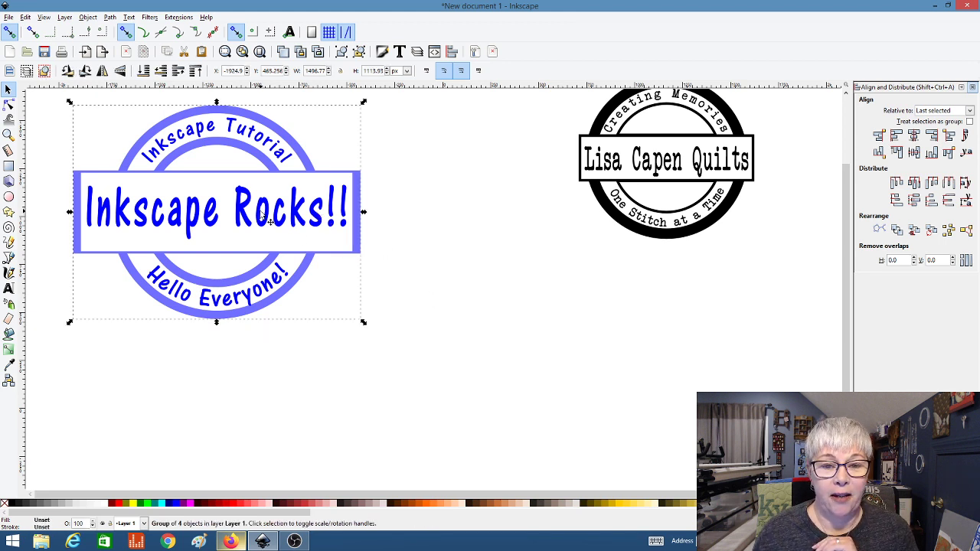
{"action": "right_click", "coordinate": [261, 218]}
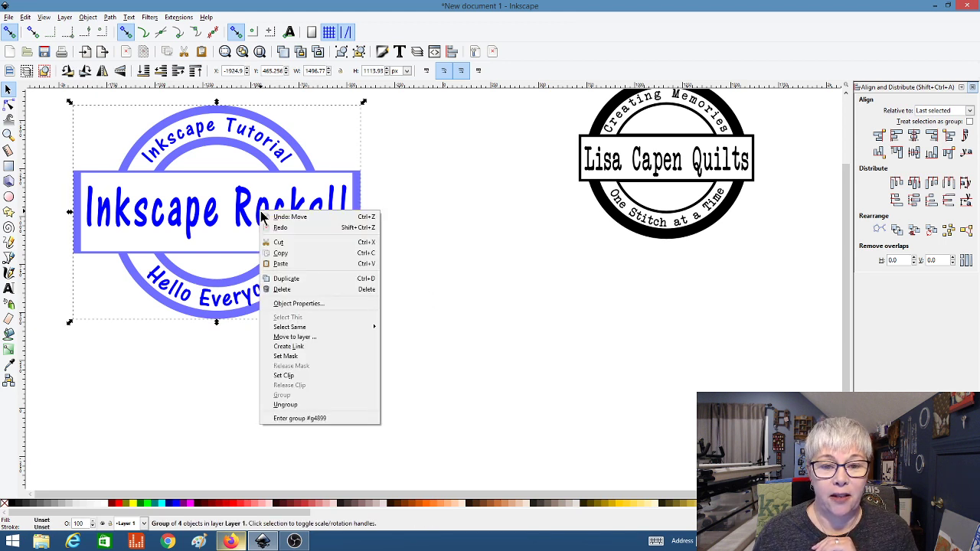
{"action": "left_click", "coordinate": [285, 404]}
{"action": "left_click", "coordinate": [212, 396]}
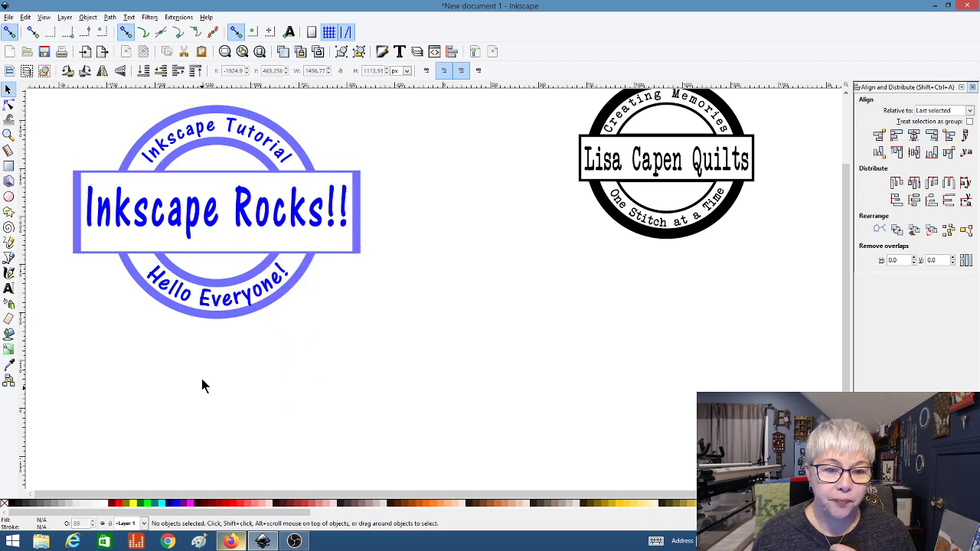
Convert the "Inkscape Rocks!!" banner text to a path
{"action": "left_click", "coordinate": [190, 222]}
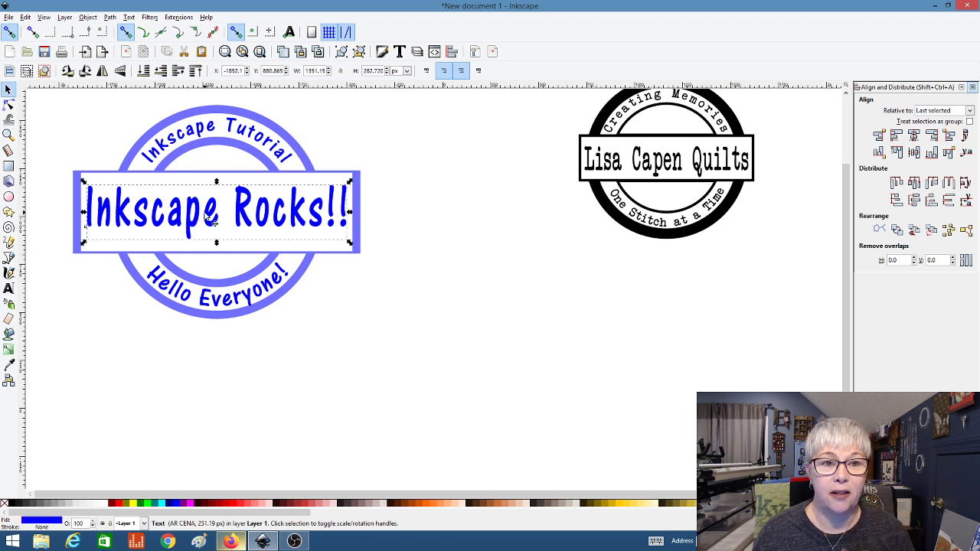
{"action": "left_click", "coordinate": [111, 17]}
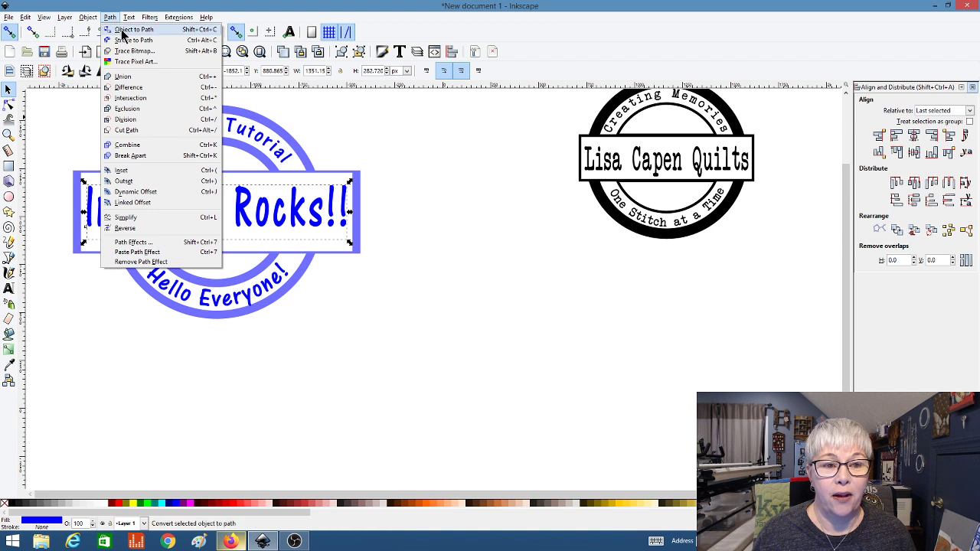
{"action": "left_click", "coordinate": [121, 34]}
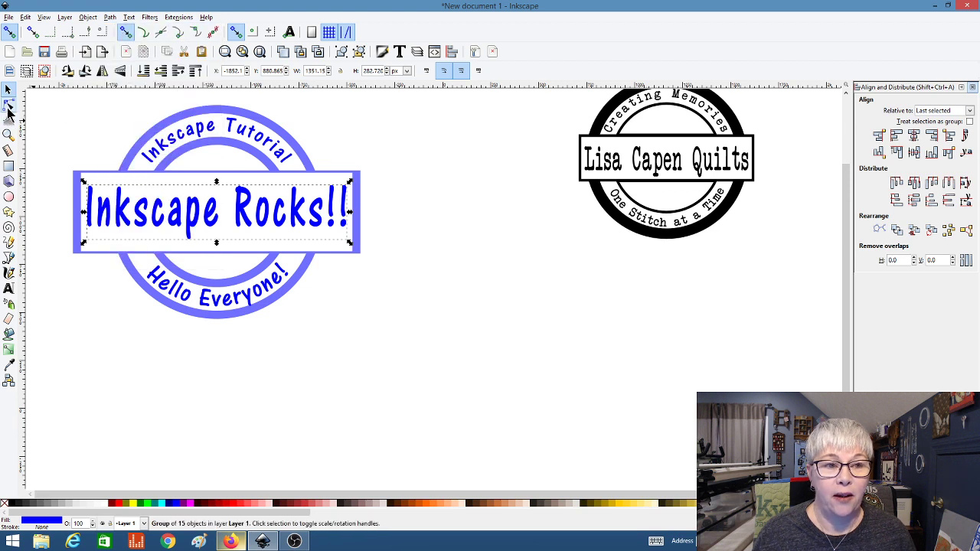
Examine the editable nodes of individual letters in the banner and lower curved text, ending with nothing selected
{"action": "left_click", "coordinate": [9, 107]}
{"action": "left_click", "coordinate": [157, 213]}
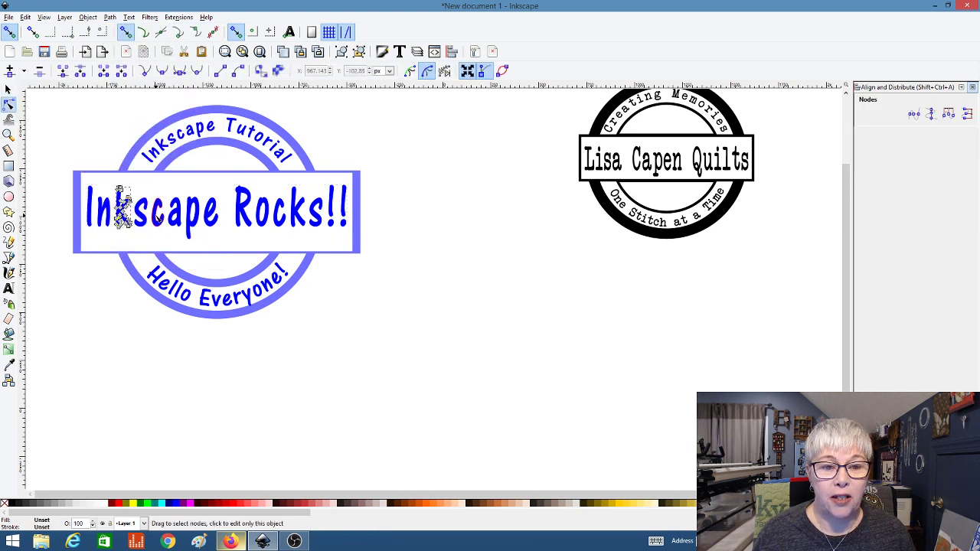
{"action": "left_click", "coordinate": [210, 220]}
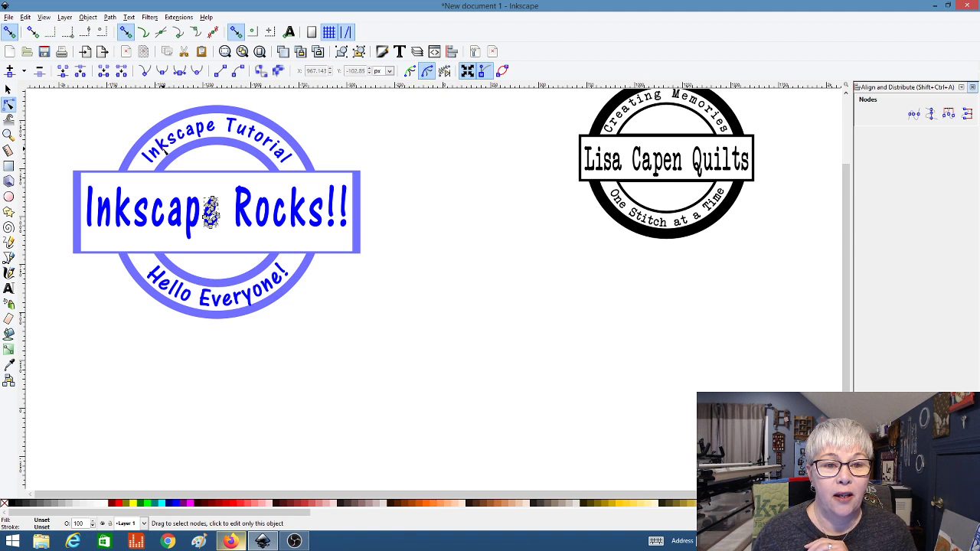
{"action": "left_click", "coordinate": [163, 285]}
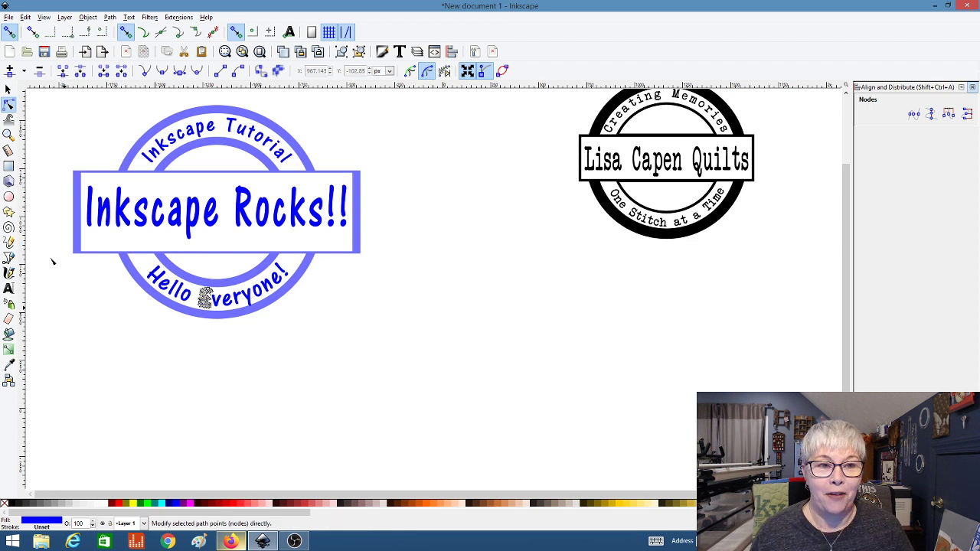
{"action": "left_click", "coordinate": [8, 89]}
{"action": "left_click", "coordinate": [111, 364]}
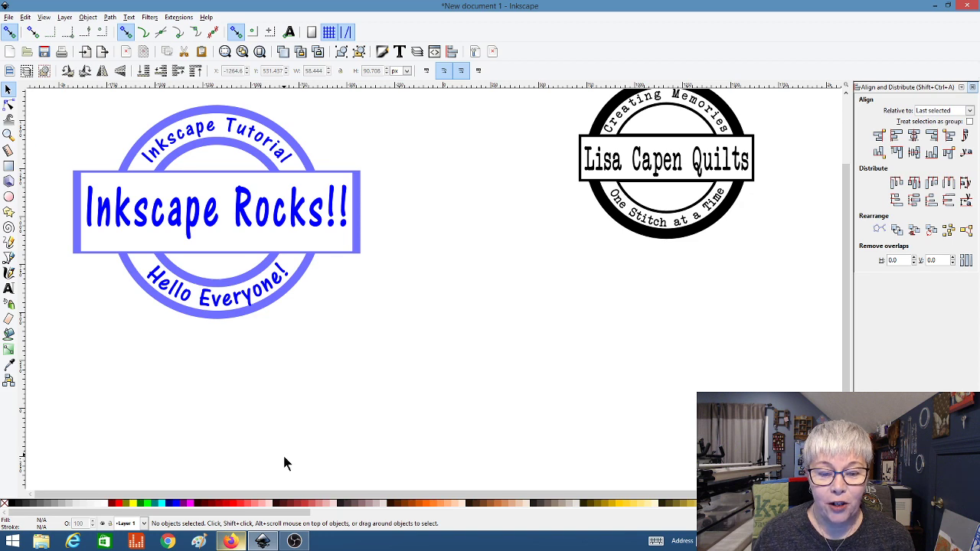
Switch to OBS and activate the Chat Screen scene
{"action": "left_click", "coordinate": [295, 542]}
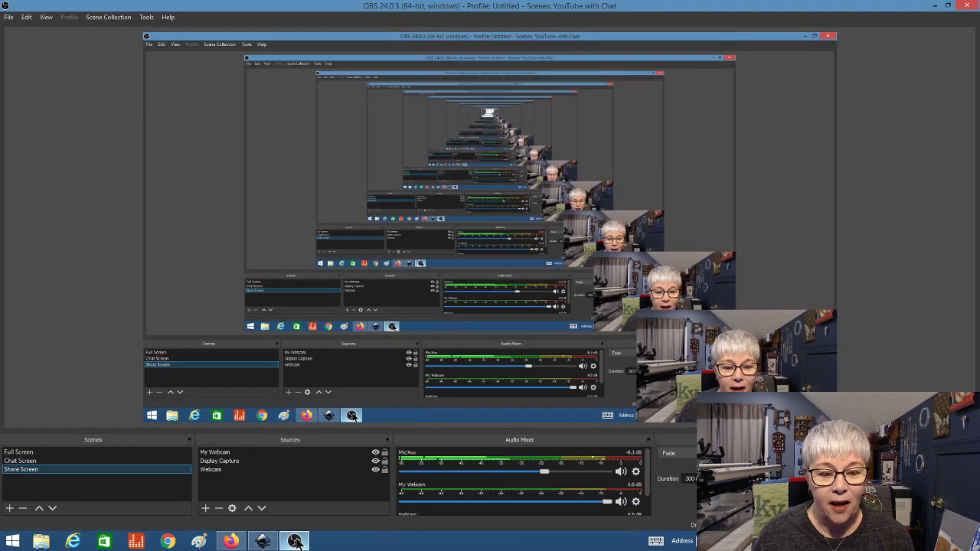
{"action": "left_click", "coordinate": [170, 462]}
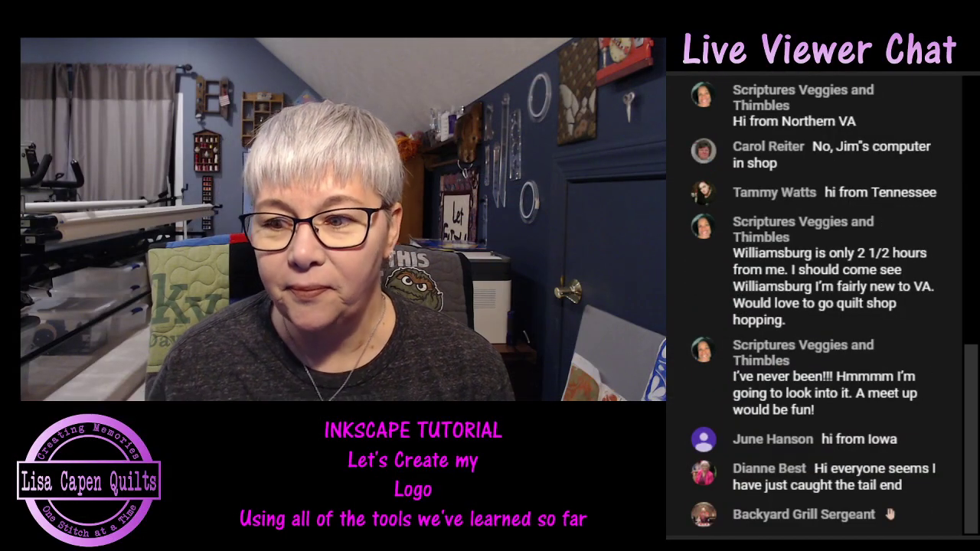